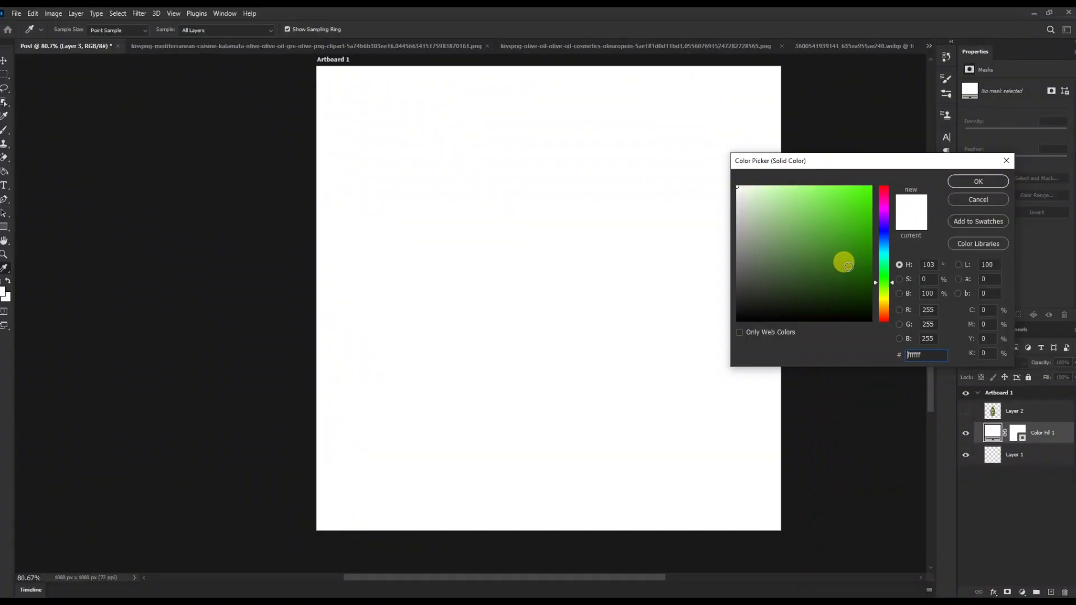
Pick a dark green in the Color Fill layer's colour field.
{"action": "mouse_move", "coordinate": [843, 259]}
{"action": "left_mouse_down"}
{"action": "mouse_move", "coordinate": [895, 303]}
{"action": "mouse_move", "coordinate": [780, 295]}
{"action": "left_mouse_up"}
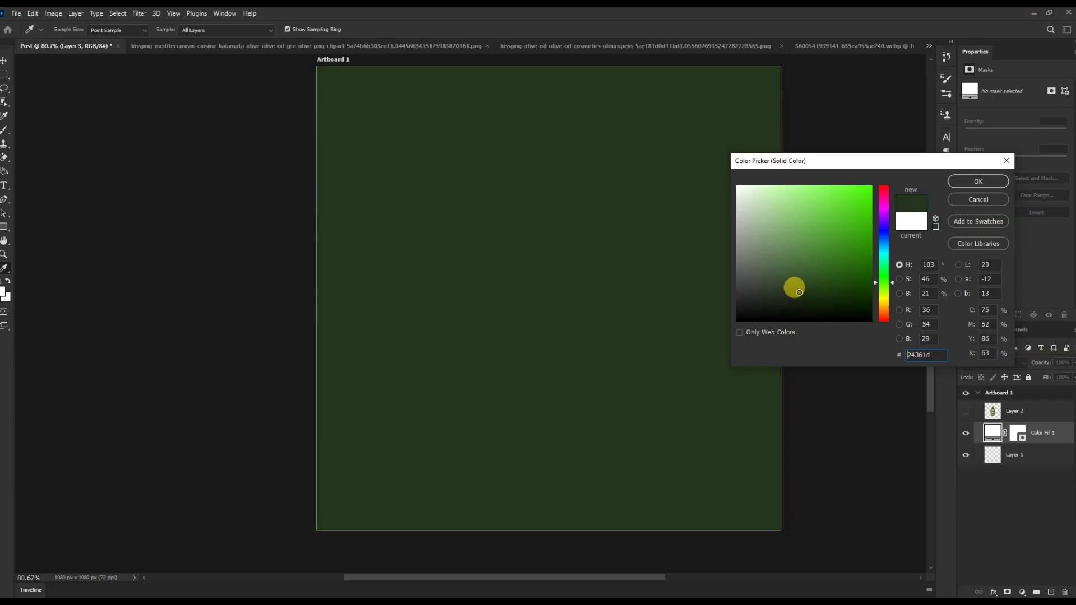
Confirm the dark green background and draw a wide flat rectangle below the centre on a new layer.
{"action": "left_click", "coordinate": [958, 183]}
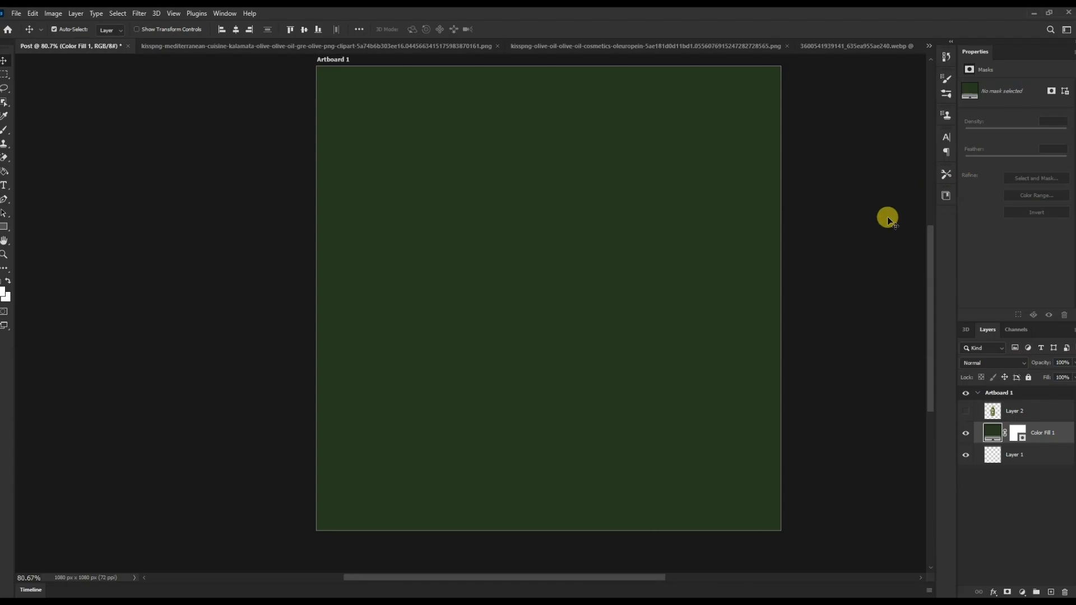
{"action": "left_click", "coordinate": [1051, 592]}
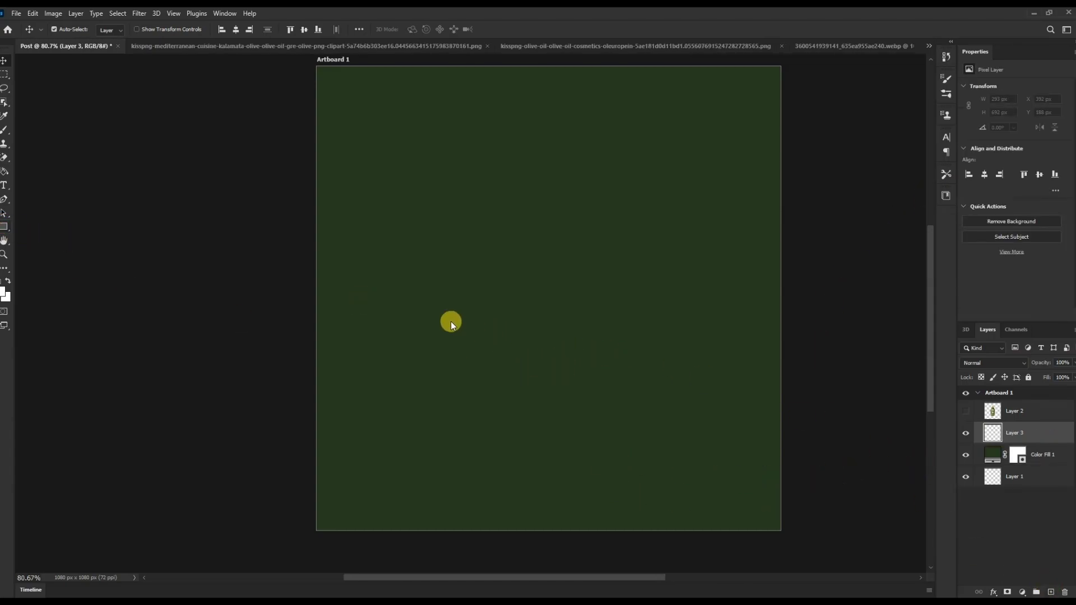
{"action": "key", "text": "u"}
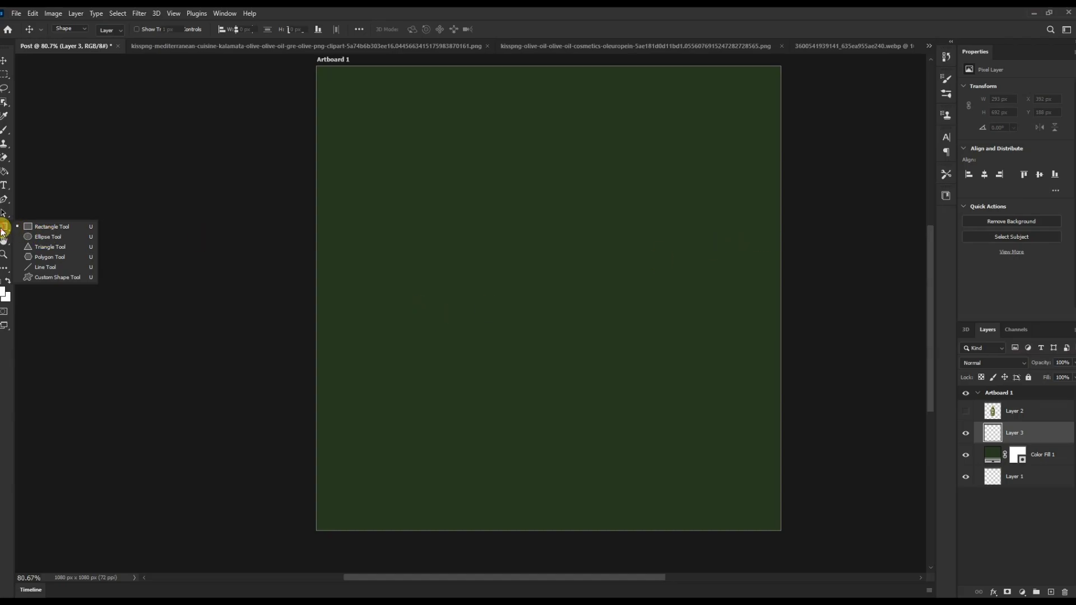
{"action": "left_click", "coordinate": [51, 227]}
{"action": "left_click", "coordinate": [409, 335]}
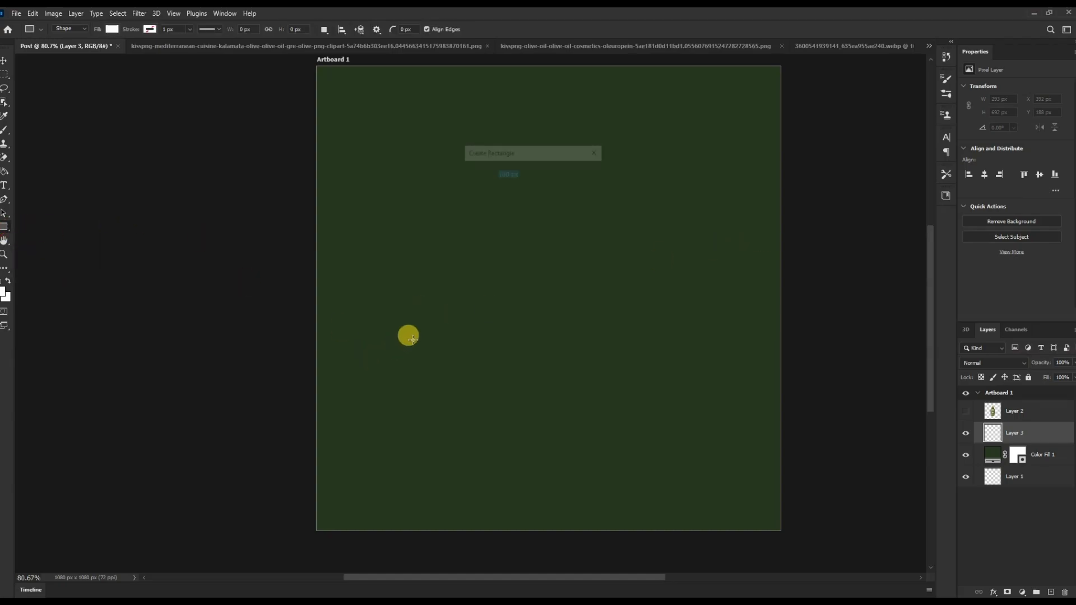
{"action": "left_click", "coordinate": [570, 256]}
{"action": "mouse_move", "coordinate": [413, 318]}
{"action": "left_mouse_down"}
{"action": "mouse_move", "coordinate": [701, 375]}
{"action": "mouse_move", "coordinate": [678, 370]}
{"action": "left_mouse_up"}
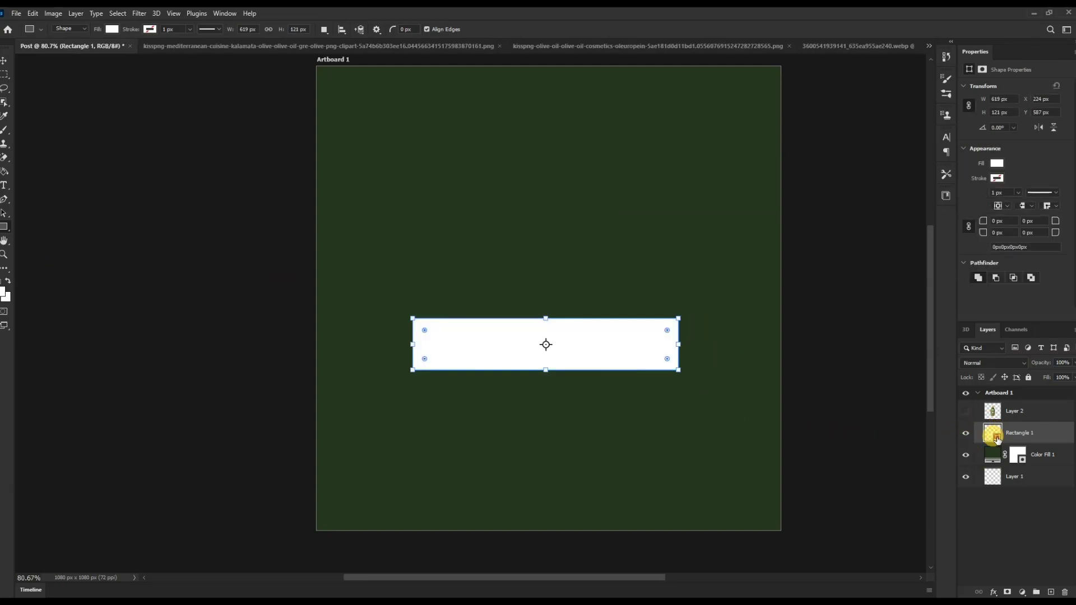
Fill the rectangle very dark green and brighten the background fill to a vivid green.
{"action": "double_click", "coordinate": [997, 440]}
{"action": "mouse_move", "coordinate": [884, 306]}
{"action": "left_mouse_down"}
{"action": "mouse_move", "coordinate": [867, 287]}
{"action": "mouse_move", "coordinate": [889, 300]}
{"action": "left_mouse_up"}
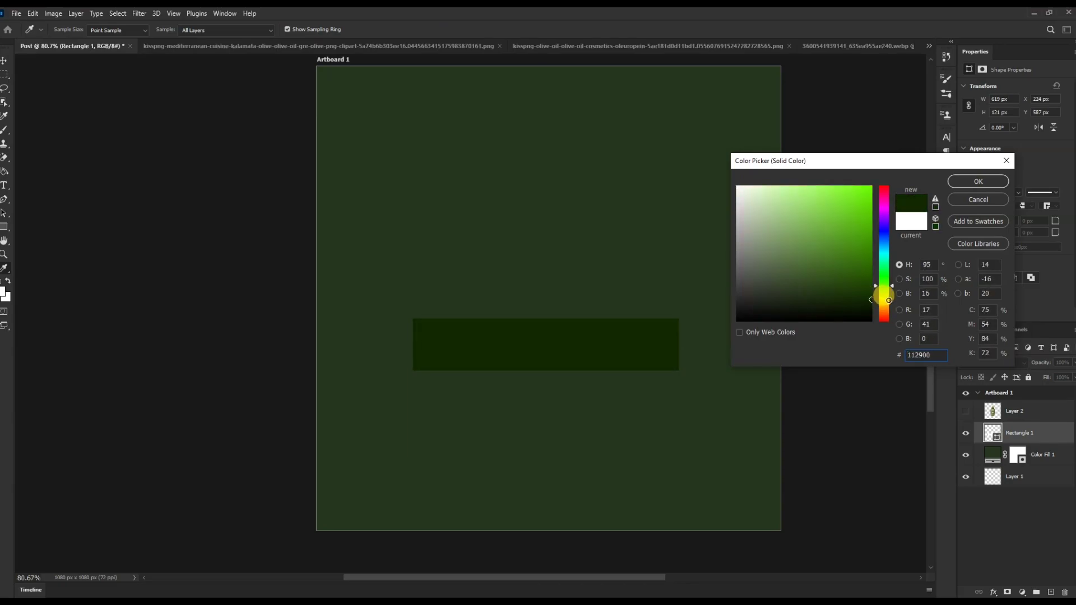
{"action": "left_click", "coordinate": [978, 181]}
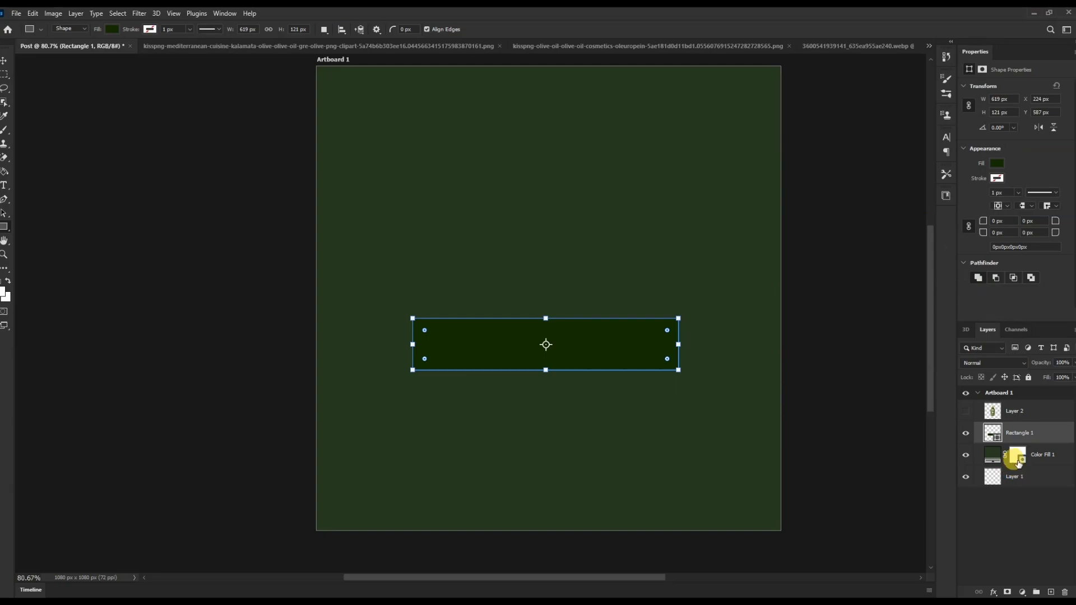
{"action": "double_click", "coordinate": [993, 454]}
{"action": "left_click_drag", "start_coordinate": [779, 283], "coordinate": [849, 286]}
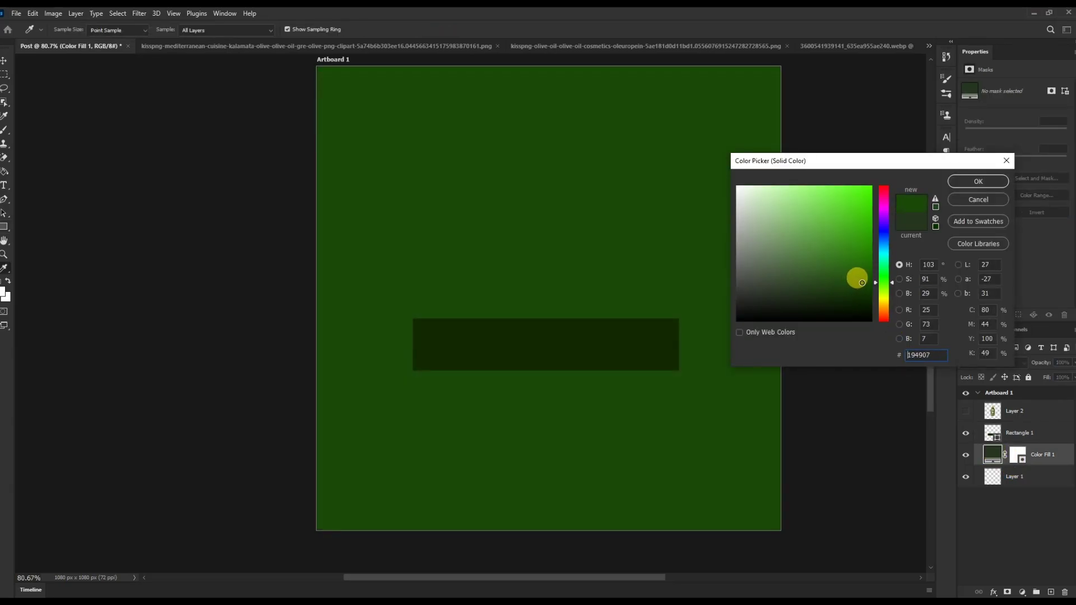
{"action": "left_click_drag", "start_coordinate": [894, 245], "coordinate": [883, 261]}
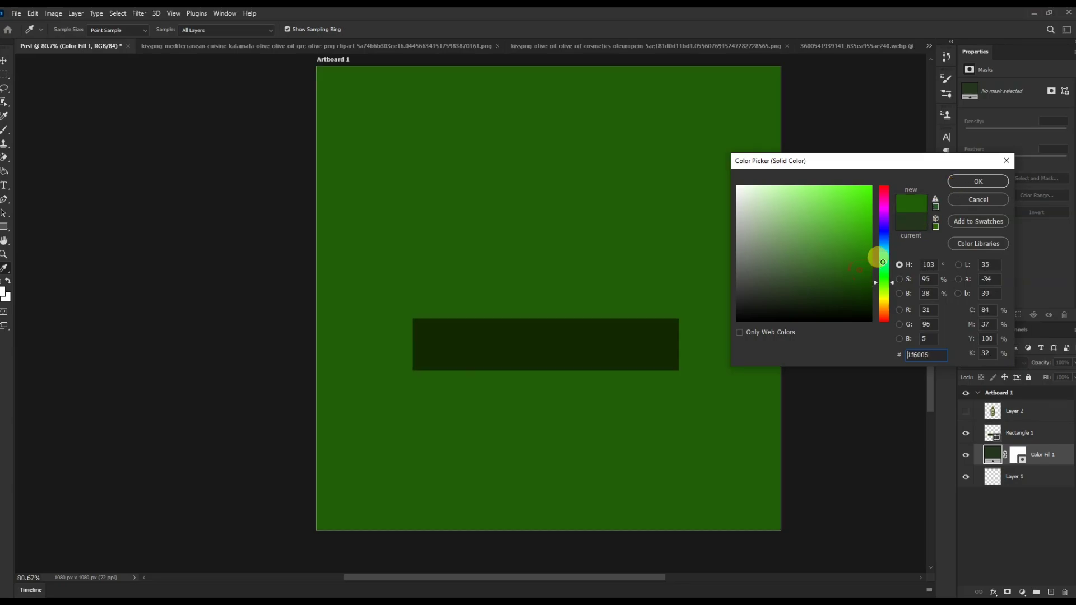
{"action": "left_click", "coordinate": [978, 182]}
Move the dark rectangle right and down, then add a new empty layer.
{"action": "key", "text": "v"}
{"action": "left_click_drag", "start_coordinate": [611, 344], "coordinate": [637, 362]}
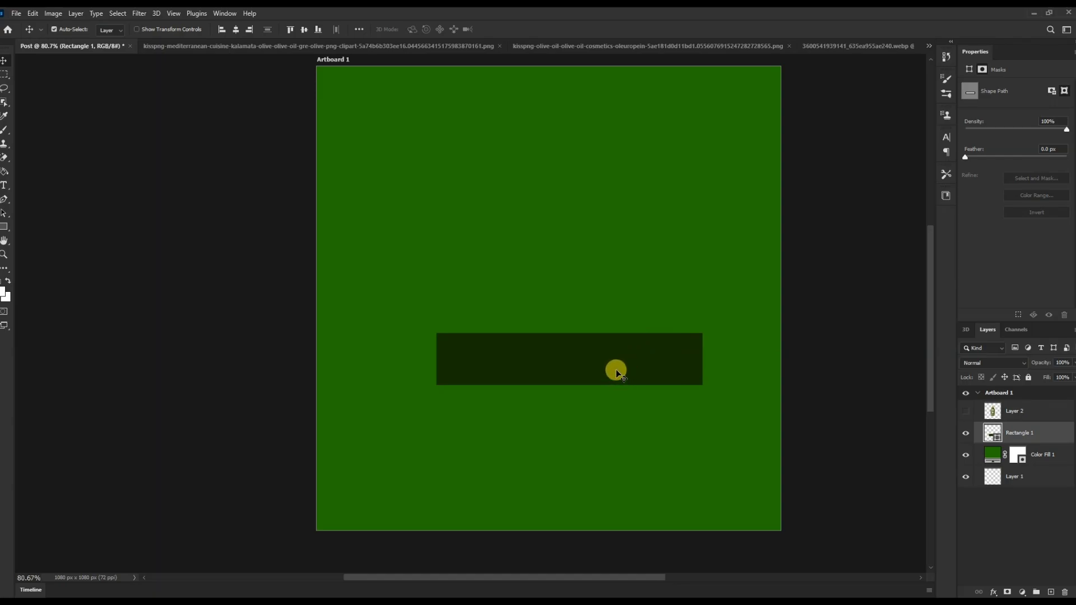
{"action": "left_click_drag", "start_coordinate": [617, 372], "coordinate": [588, 382]}
{"action": "left_click", "coordinate": [1050, 593]}
{"action": "scroll", "coordinate": [435, 399], "scroll_direction": "up", "scroll_amount": 1}
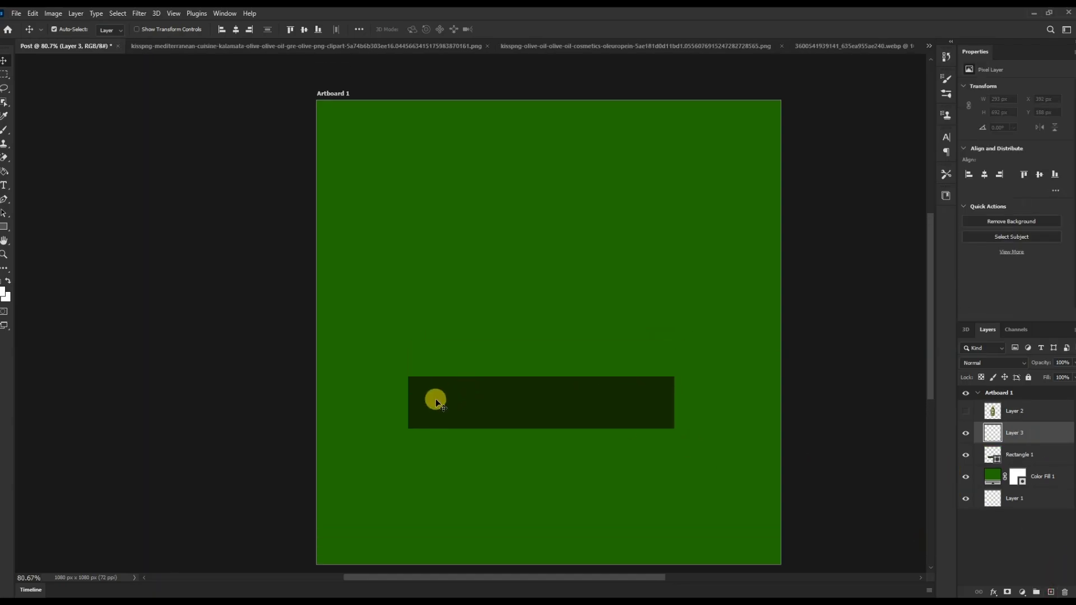
Draw a second rectangle above the first with a mid-dark green fill.
{"action": "left_click", "coordinate": [5, 226]}
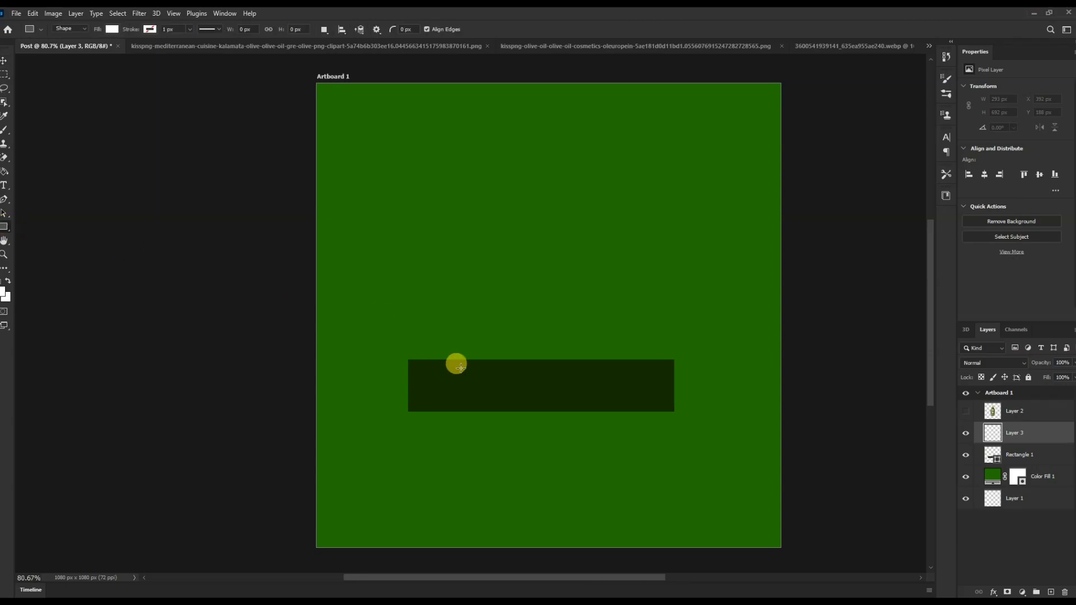
{"action": "scroll", "coordinate": [467, 365], "scroll_direction": "up", "scroll_amount": 1}
{"action": "scroll", "coordinate": [466, 365], "scroll_direction": "up", "scroll_amount": 1}
{"action": "left_click_drag", "start_coordinate": [728, 334], "coordinate": [714, 267]}
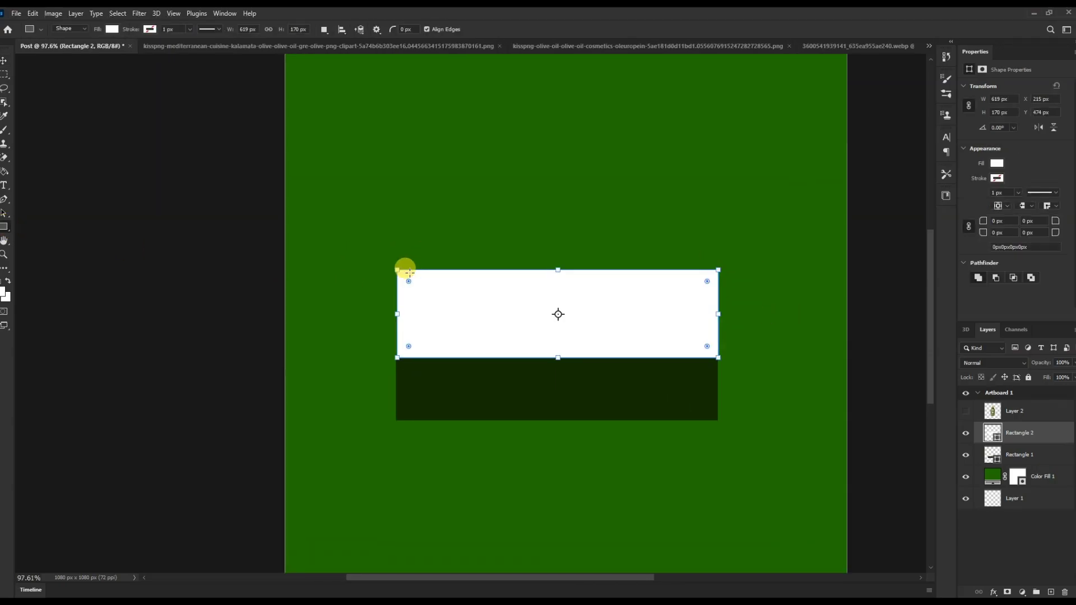
{"action": "double_click", "coordinate": [992, 433]}
{"action": "left_click", "coordinate": [647, 379]}
{"action": "mouse_move", "coordinate": [854, 283]}
{"action": "left_mouse_down"}
{"action": "mouse_move", "coordinate": [852, 264]}
{"action": "mouse_move", "coordinate": [935, 273]}
{"action": "left_mouse_up"}
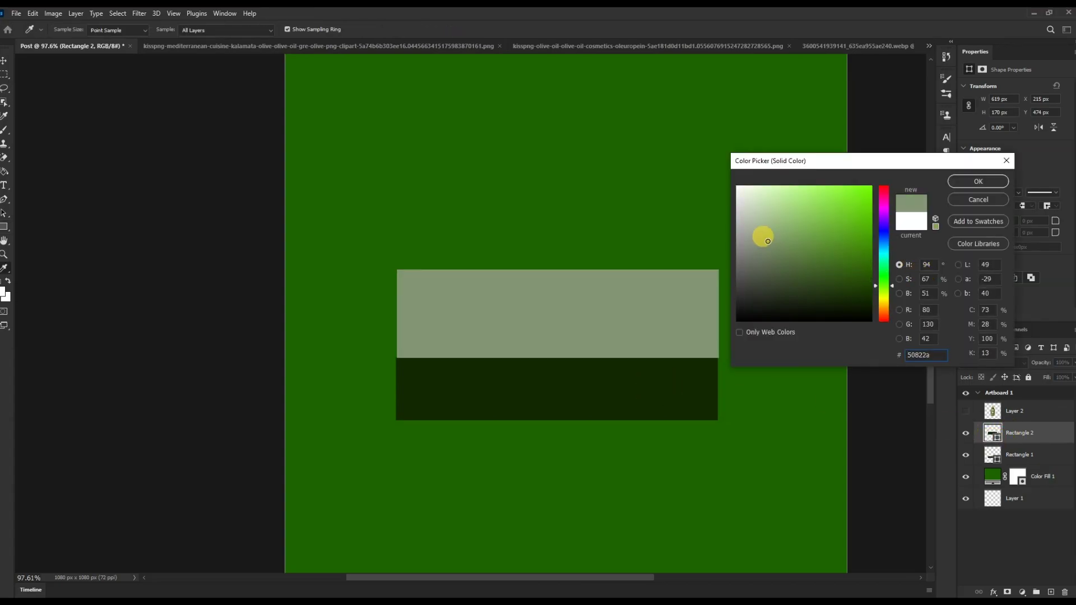
{"action": "left_click_drag", "start_coordinate": [945, 278], "coordinate": [944, 285]}
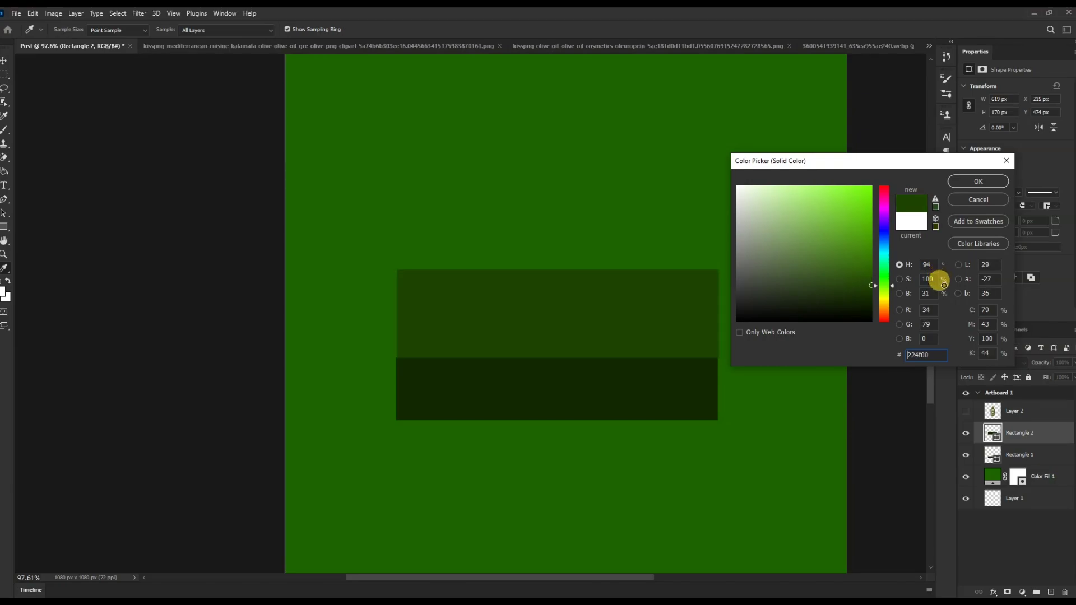
{"action": "key", "text": "Return"}
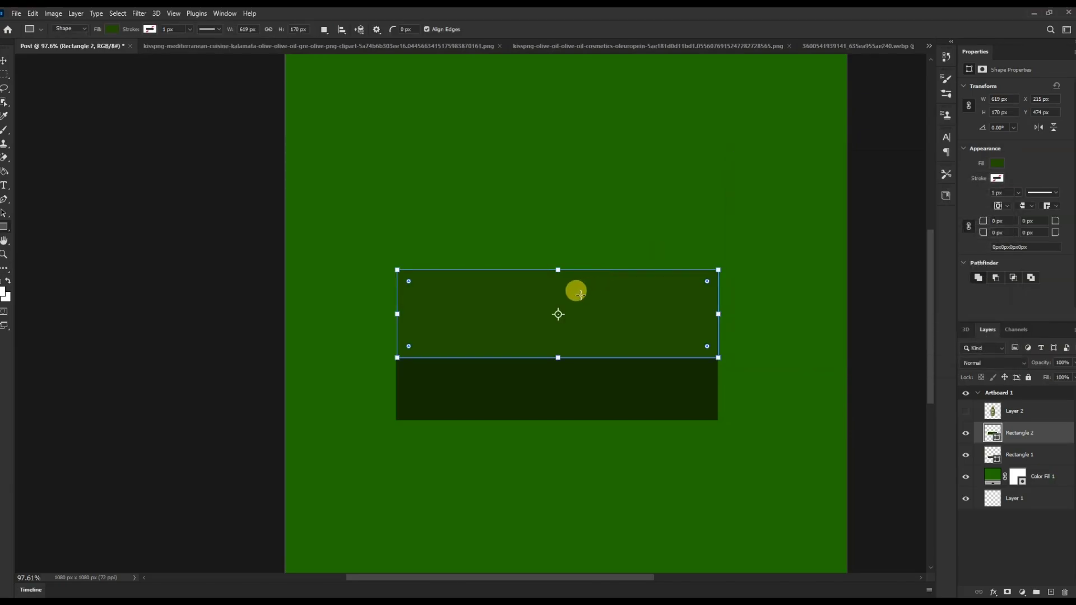
Drag the second rectangle's top corners to slant it into a parallelogram top face.
{"action": "key", "text": "p"}
{"action": "left_click", "coordinate": [396, 273]}
{"action": "left_click", "coordinate": [553, 230]}
{"action": "left_click_drag", "start_coordinate": [398, 271], "coordinate": [487, 290]}
{"action": "left_click", "coordinate": [504, 229]}
{"action": "left_click_drag", "start_coordinate": [720, 272], "coordinate": [763, 294]}
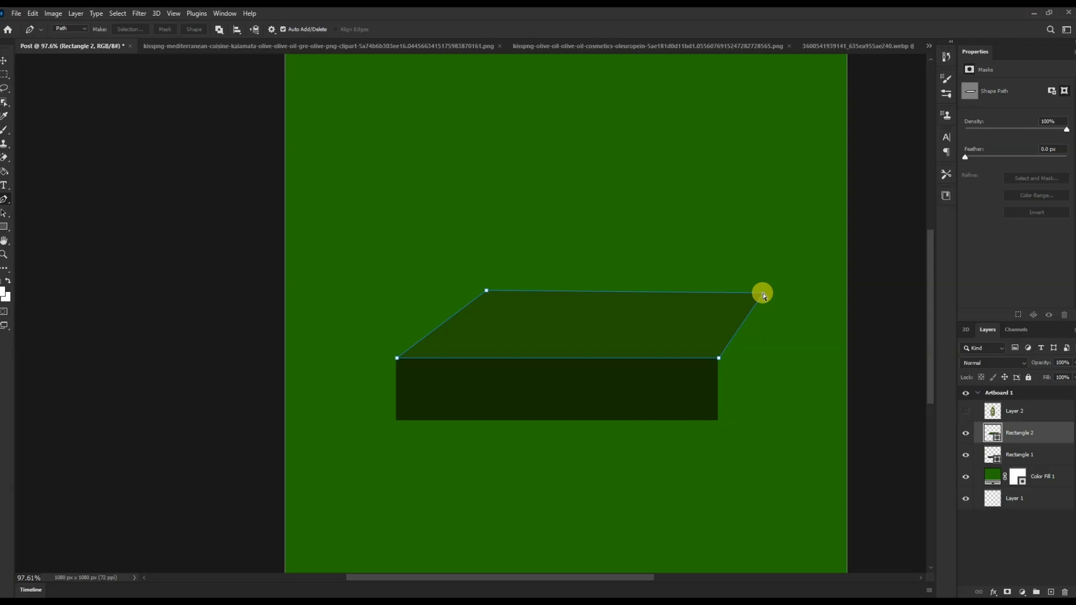
{"action": "left_click_drag", "start_coordinate": [487, 290], "coordinate": [478, 311]}
{"action": "left_click", "coordinate": [4, 61]}
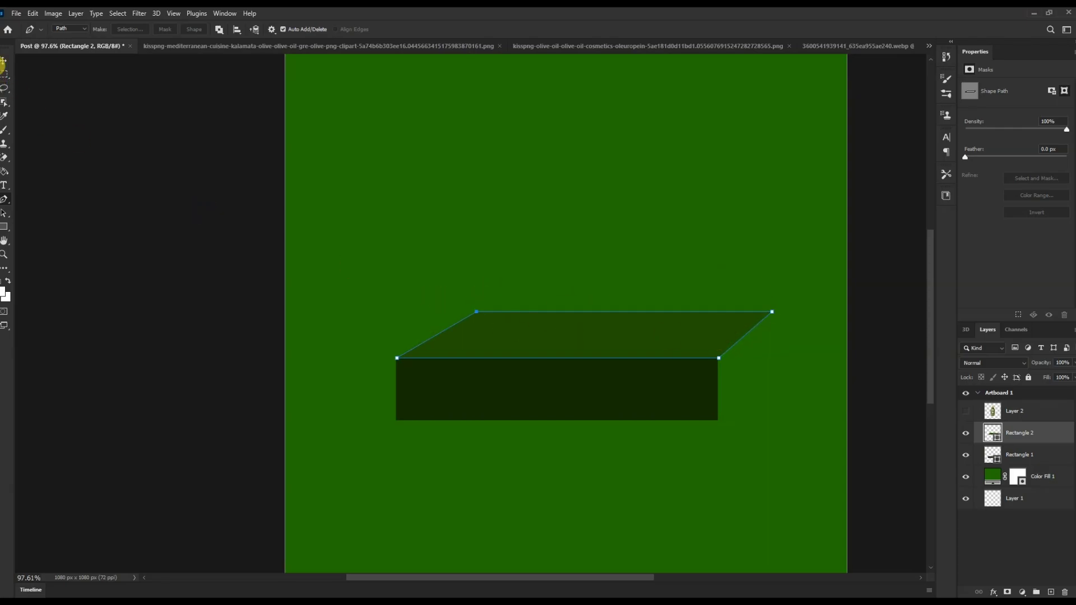
{"action": "left_click", "coordinate": [831, 386]}
{"action": "left_click", "coordinate": [680, 389]}
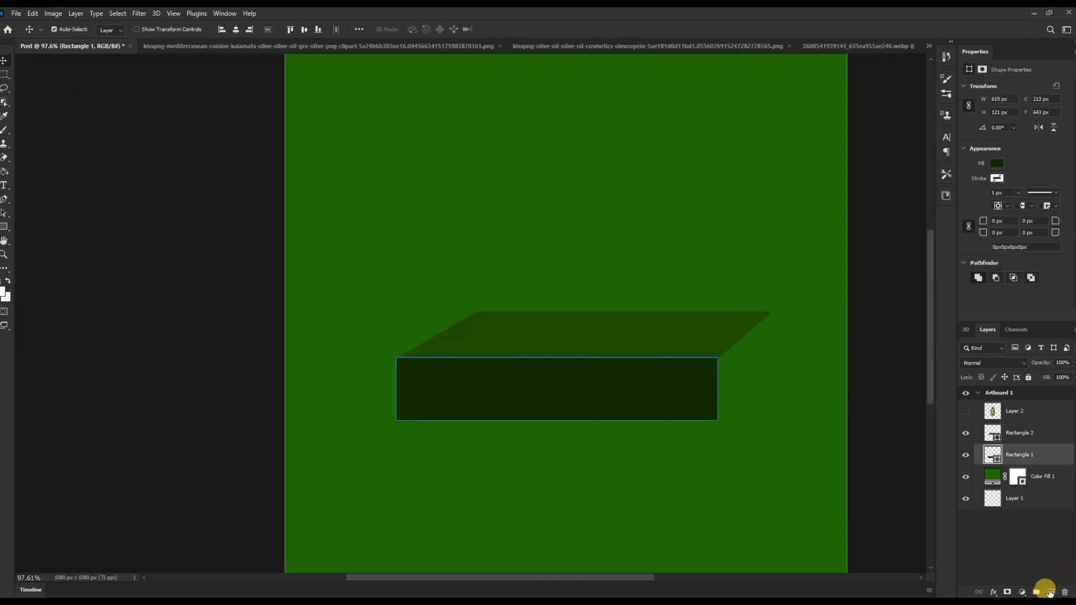
Duplicate the front rectangle and skew the copy into a slanted right side face.
{"action": "left_click", "coordinate": [1051, 592]}
{"action": "left_click", "coordinate": [628, 399]}
{"action": "left_click_drag", "start_coordinate": [629, 399], "coordinate": [744, 465]}
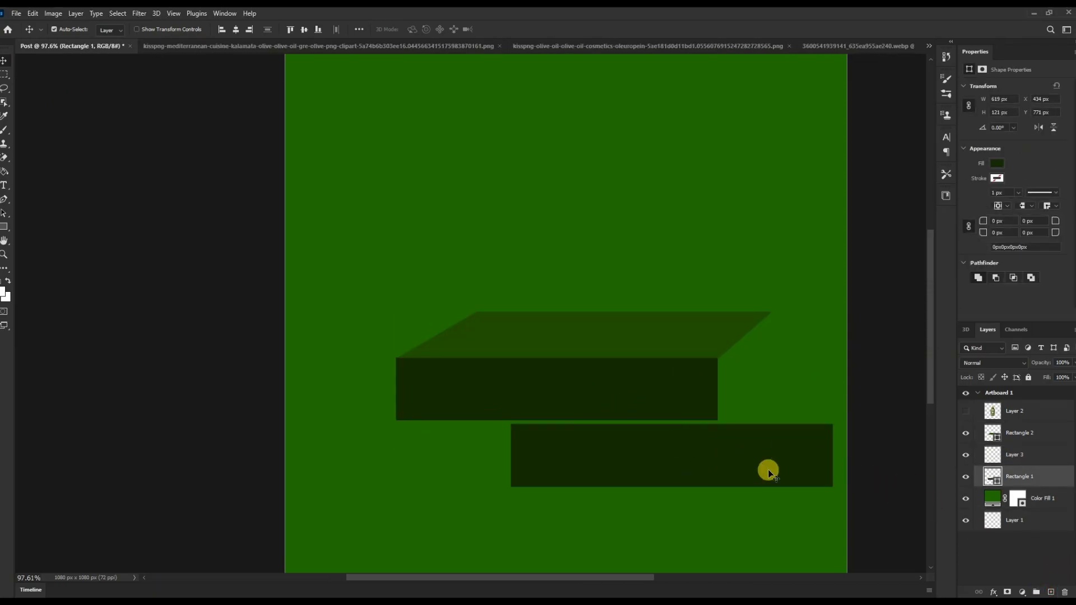
{"action": "key", "text": "ctrl+t"}
{"action": "mouse_move", "coordinate": [832, 455]}
{"action": "left_mouse_down"}
{"action": "mouse_move", "coordinate": [704, 456]}
{"action": "mouse_move", "coordinate": [871, 398]}
{"action": "left_mouse_up"}
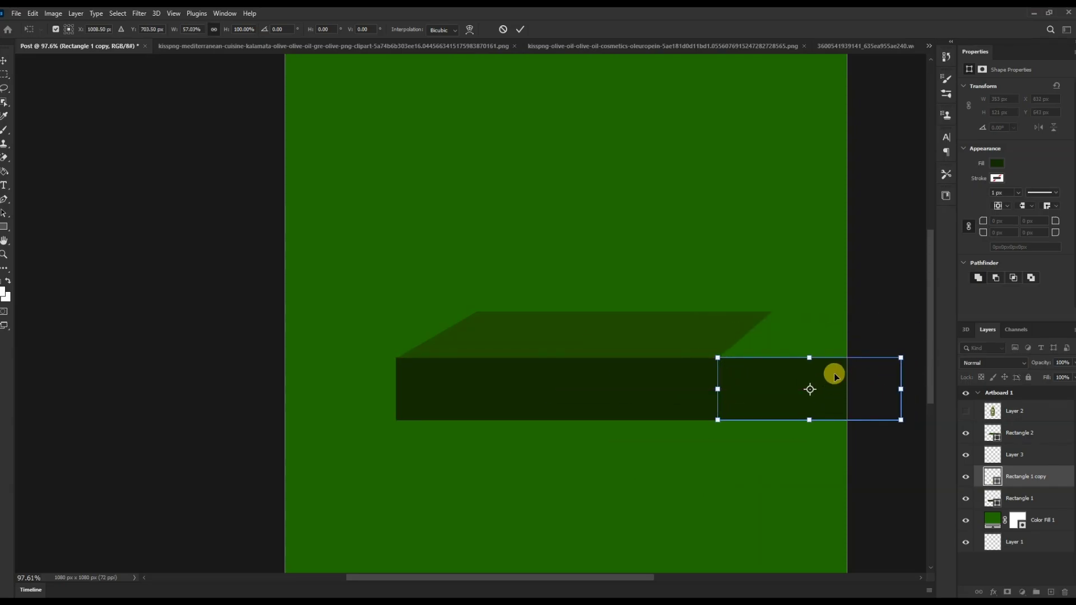
{"action": "left_click_drag", "start_coordinate": [901, 358], "coordinate": [771, 312]}
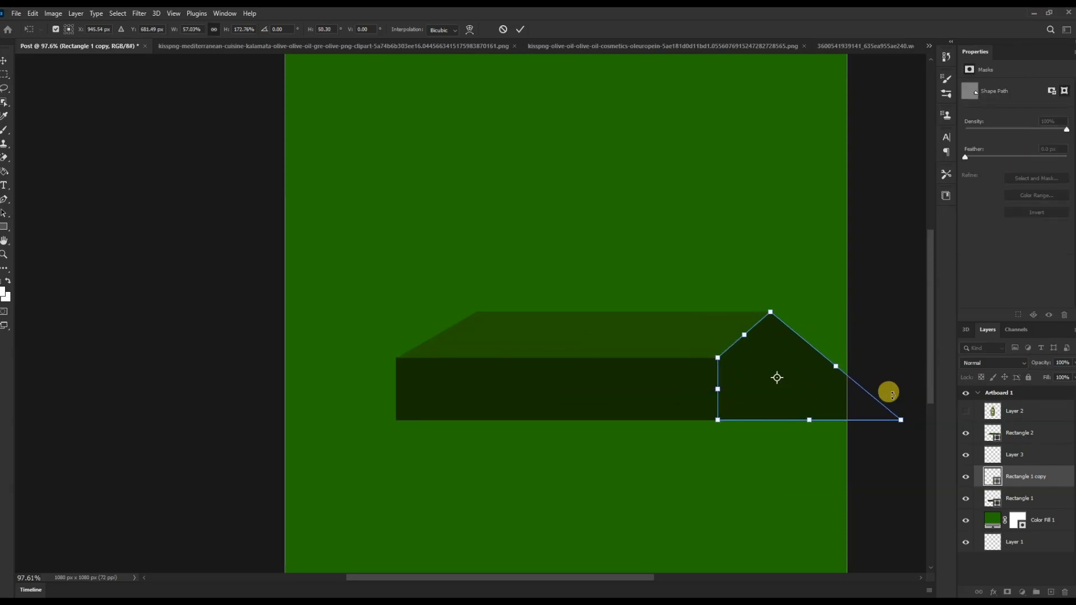
{"action": "left_click_drag", "start_coordinate": [900, 421], "coordinate": [771, 367]}
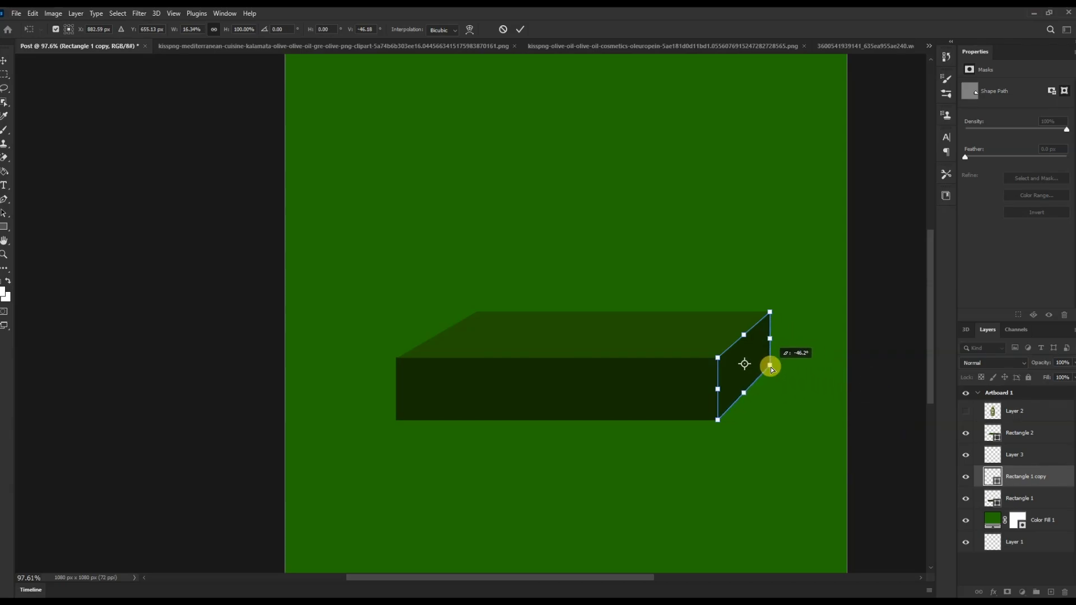
{"action": "key", "text": "Return"}
Select the box's front and top faces and move it right past the artboard edge.
{"action": "left_click", "coordinate": [750, 366]}
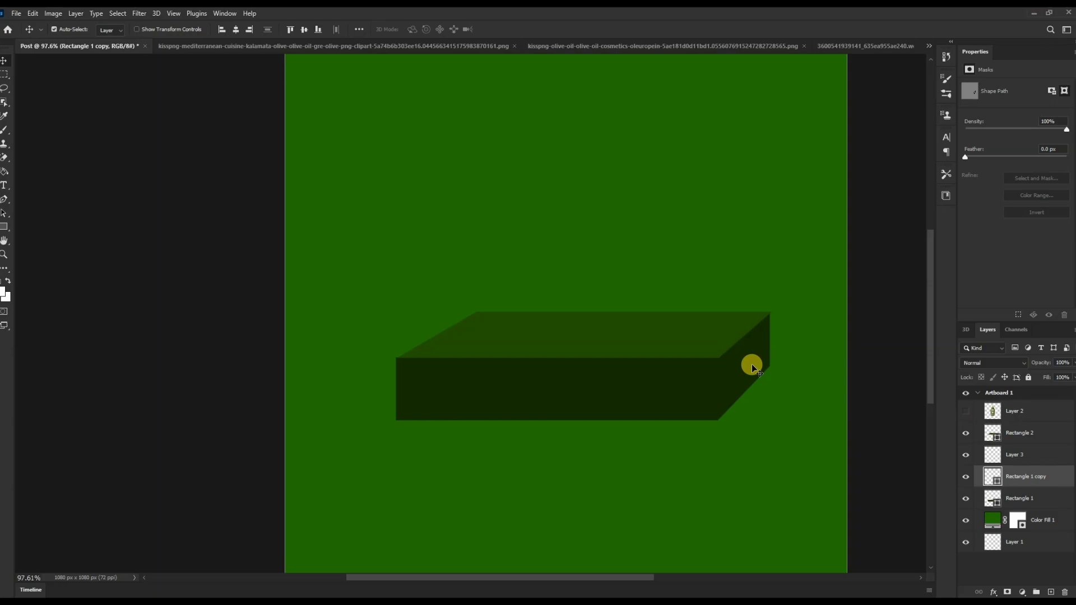
{"action": "scroll", "coordinate": [836, 327], "scroll_direction": "up", "scroll_amount": 3}
{"action": "scroll", "coordinate": [785, 347], "scroll_direction": "up", "scroll_amount": 2}
{"action": "left_click", "coordinate": [748, 359]}
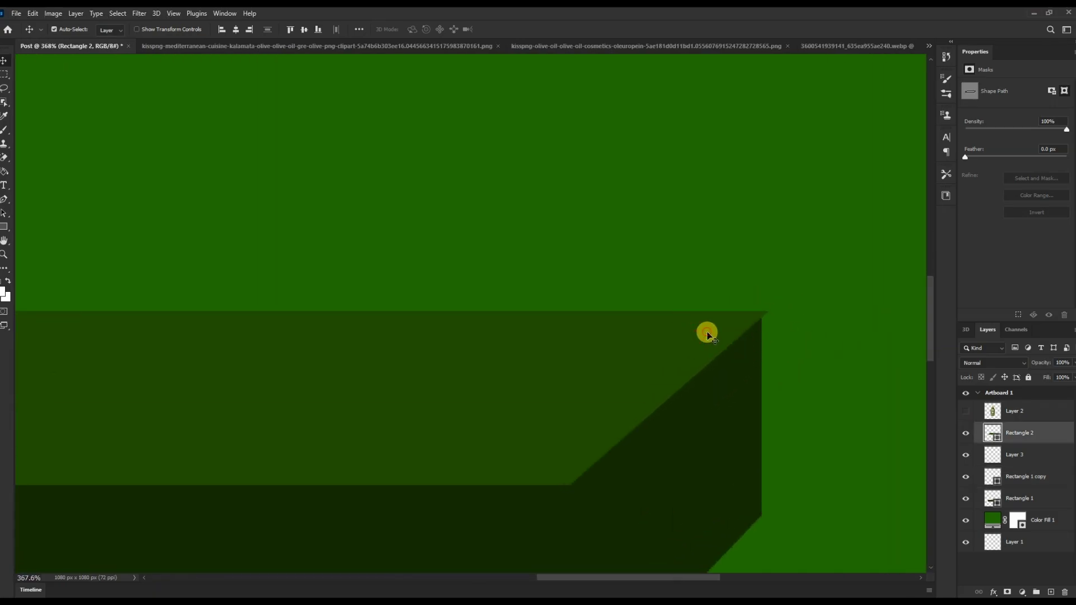
{"action": "scroll", "coordinate": [769, 348], "scroll_direction": "down", "scroll_amount": 1}
{"action": "scroll", "coordinate": [769, 347], "scroll_direction": "down", "scroll_amount": 3}
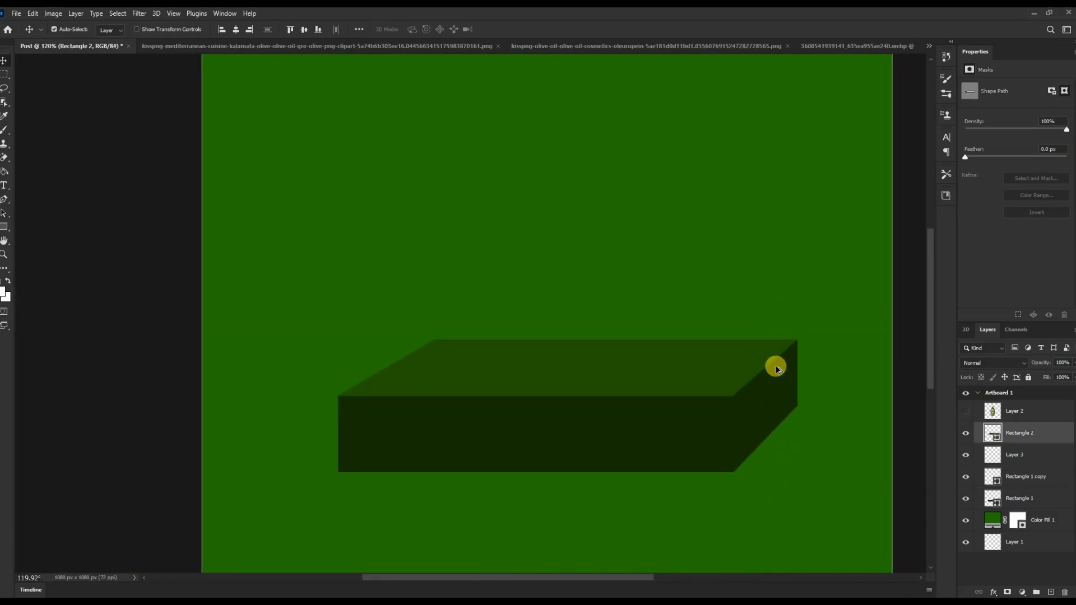
{"action": "scroll", "coordinate": [409, 416], "scroll_direction": "down", "scroll_amount": 2}
{"action": "scroll", "coordinate": [515, 387], "scroll_direction": "down", "scroll_amount": 1}
{"action": "scroll", "coordinate": [506, 387], "scroll_direction": "down", "scroll_amount": 1}
{"action": "scroll", "coordinate": [548, 339], "scroll_direction": "up", "scroll_amount": 2}
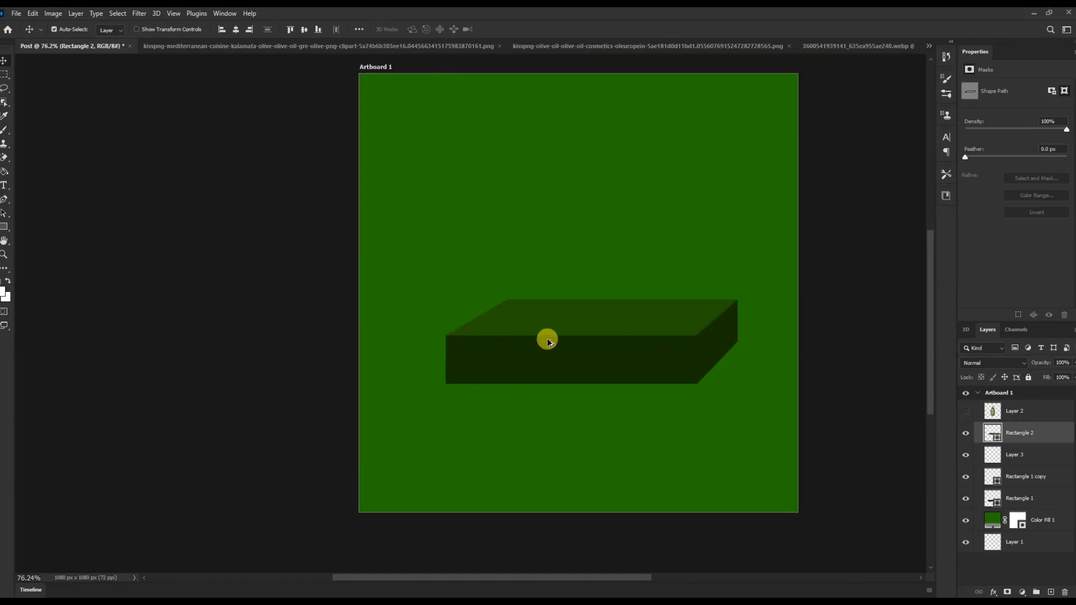
{"action": "scroll", "coordinate": [641, 398], "scroll_direction": "up", "scroll_amount": 1}
{"action": "scroll", "coordinate": [596, 415], "scroll_direction": "up", "scroll_amount": 2}
{"action": "left_click", "coordinate": [597, 418]}
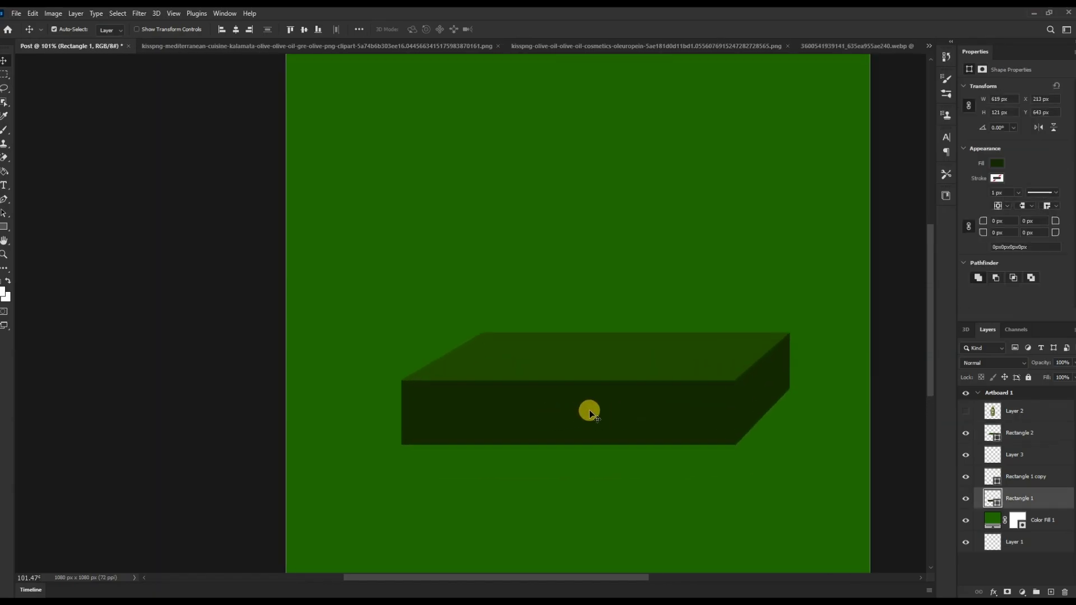
{"action": "scroll", "coordinate": [590, 409], "scroll_direction": "down", "scroll_amount": 1}
{"action": "scroll", "coordinate": [494, 407], "scroll_direction": "down", "scroll_amount": 1}
{"action": "key", "text": "ctrl+z"}
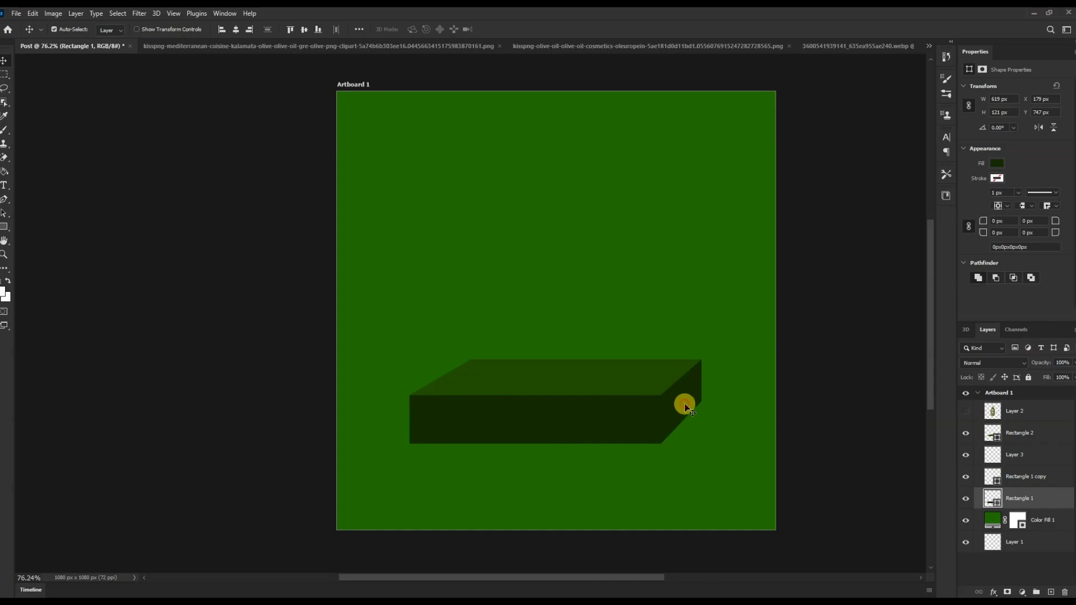
{"action": "left_click", "coordinate": [685, 405], "text": "shift"}
{"action": "left_click_drag", "start_coordinate": [584, 370], "coordinate": [713, 372]}
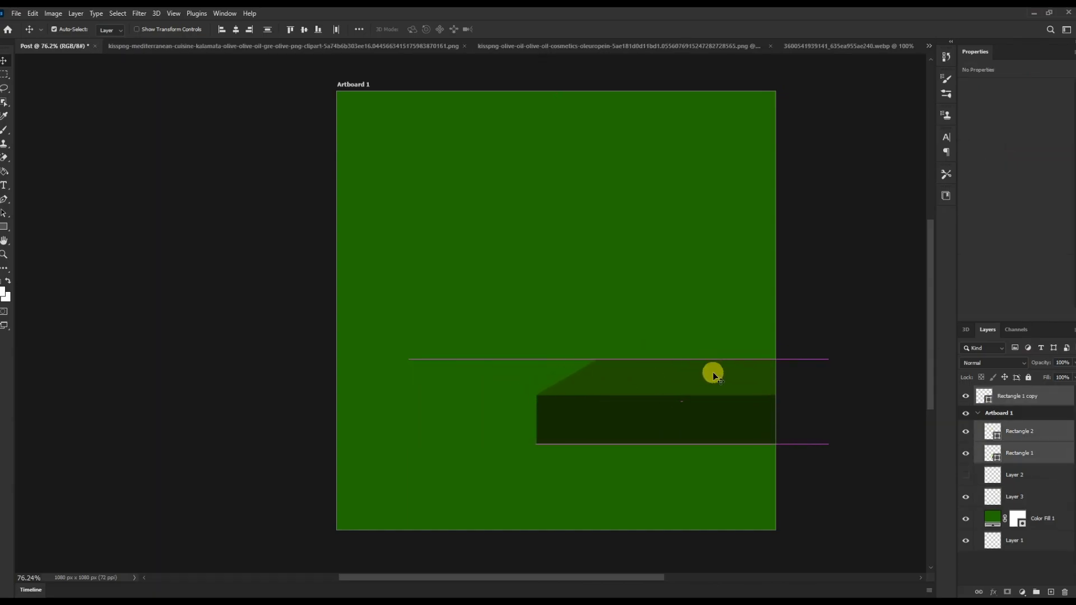
Delete the stray parallelogram copy and stretch the box further to the left.
{"action": "left_click", "coordinate": [810, 392]}
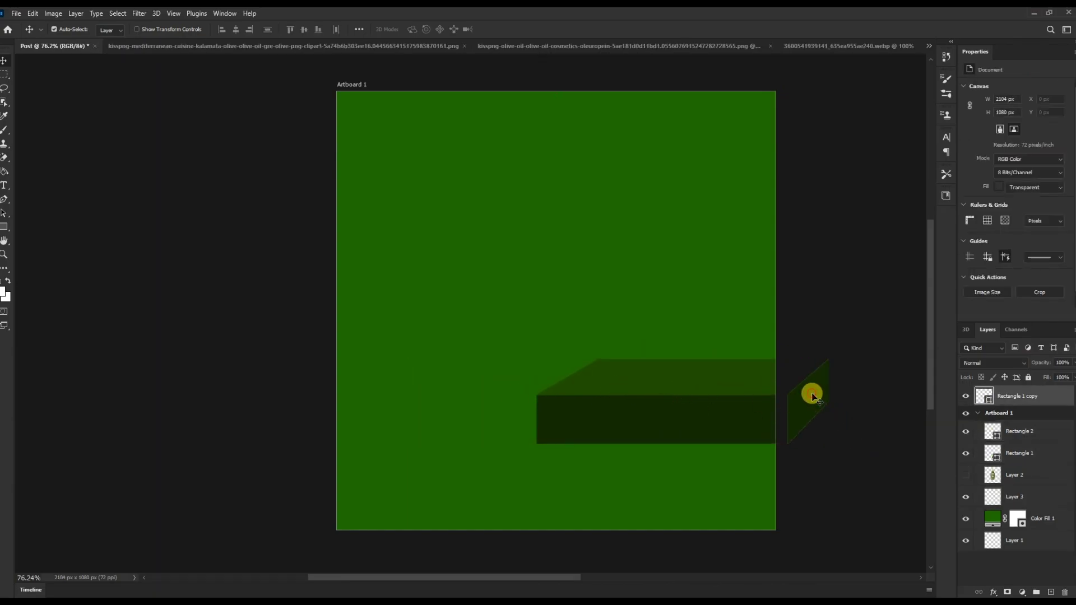
{"action": "key", "text": "Delete"}
{"action": "left_click", "coordinate": [715, 416]}
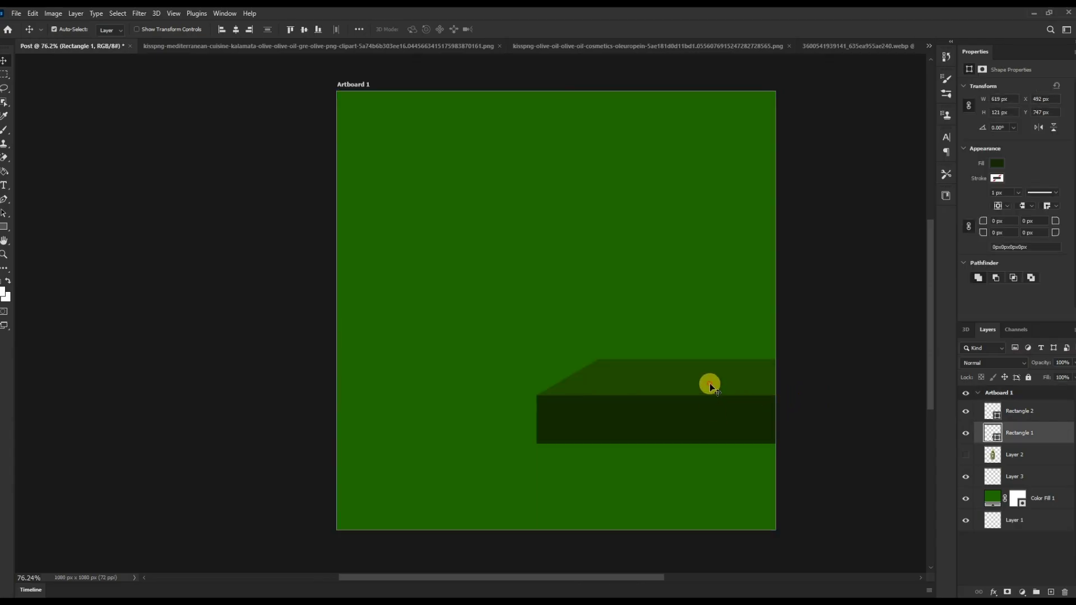
{"action": "left_click", "coordinate": [709, 384], "text": "shift"}
{"action": "key", "text": "ctrl+t"}
{"action": "left_click_drag", "start_coordinate": [536, 401], "coordinate": [473, 399]}
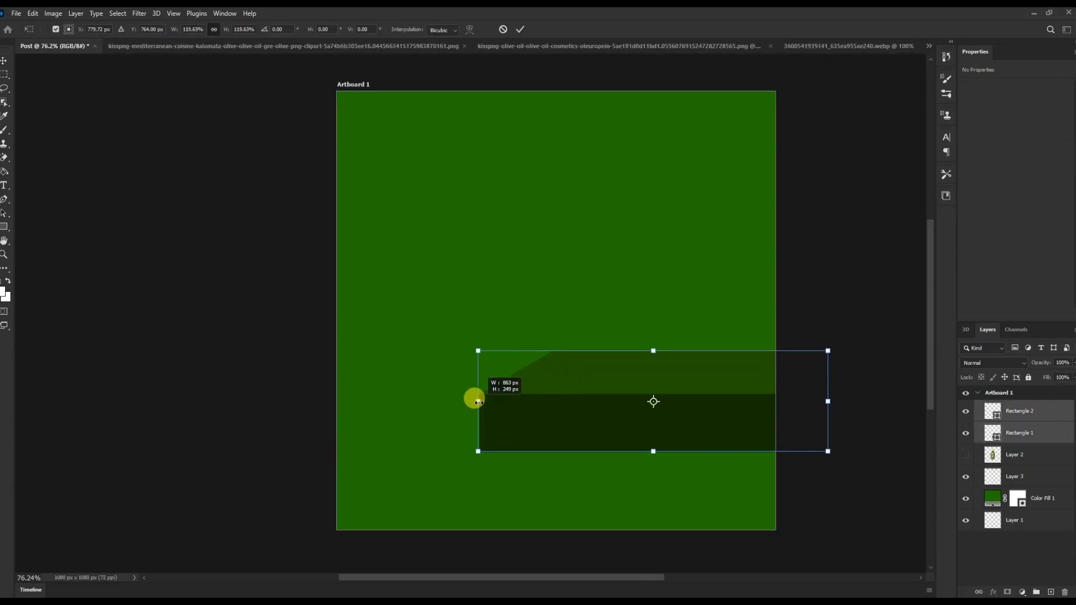
{"action": "key", "text": "Return"}
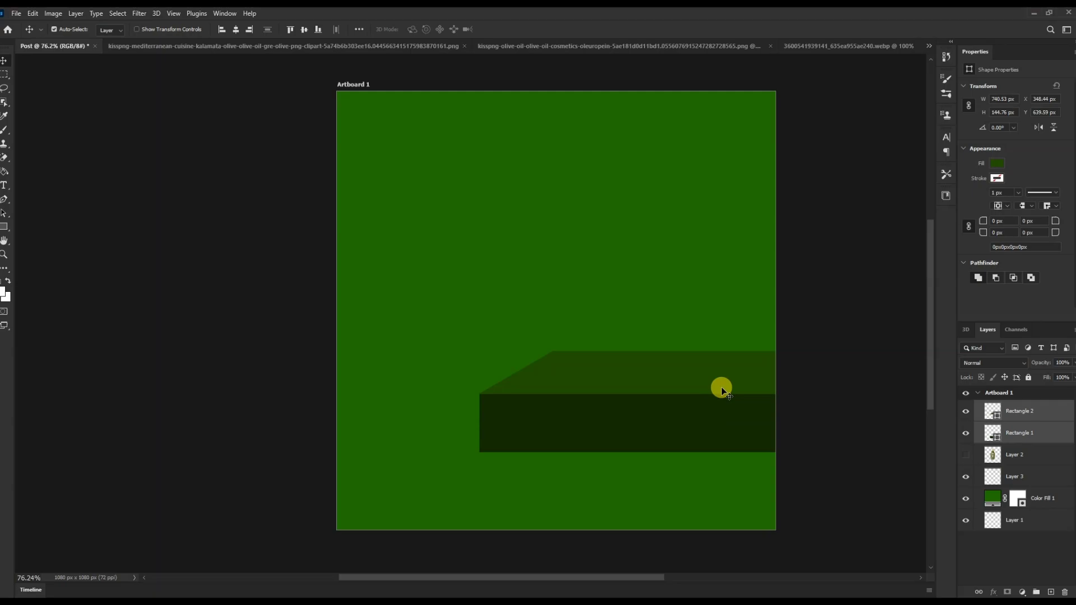
{"action": "key", "text": "ctrl+z"}
{"action": "key", "text": "ctrl+shift+z"}
Place a copy of the box up and right, then resize both boxes wider and taller.
{"action": "left_click_drag", "start_coordinate": [565, 384], "coordinate": [667, 314]}
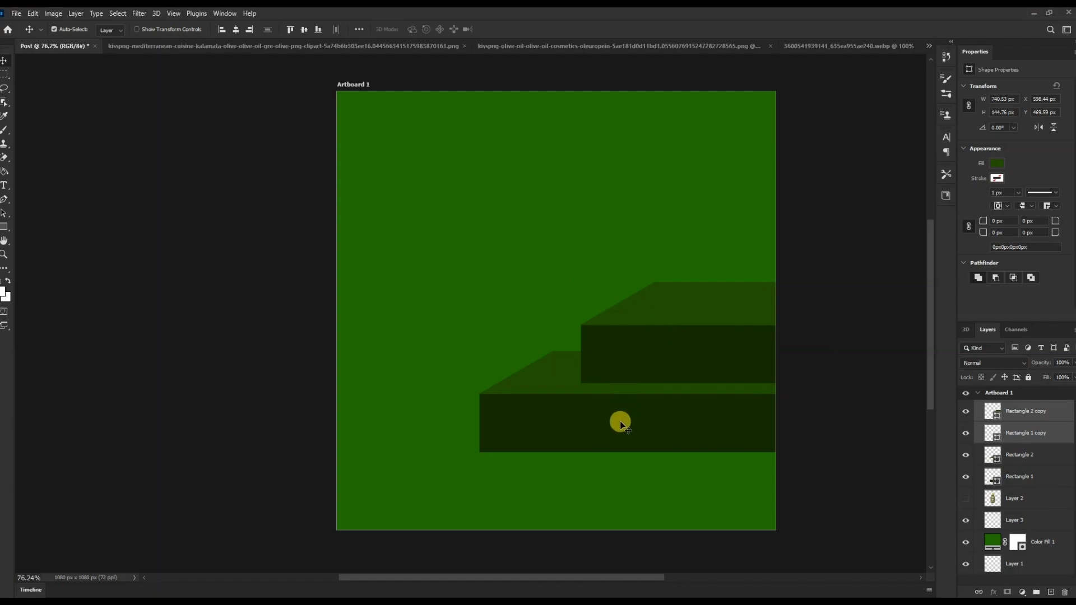
{"action": "left_click", "coordinate": [1023, 482]}
{"action": "left_click", "coordinate": [1015, 415]}
{"action": "left_click", "coordinate": [1019, 474], "text": "shift"}
{"action": "key", "text": "ctrl+t"}
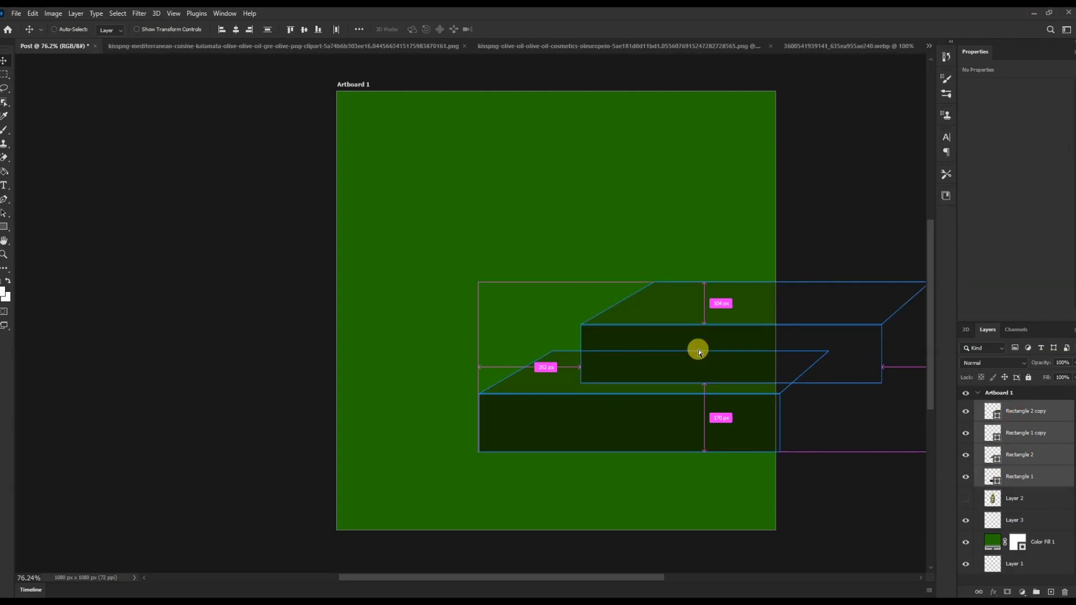
{"action": "left_click_drag", "start_coordinate": [744, 338], "coordinate": [753, 352]}
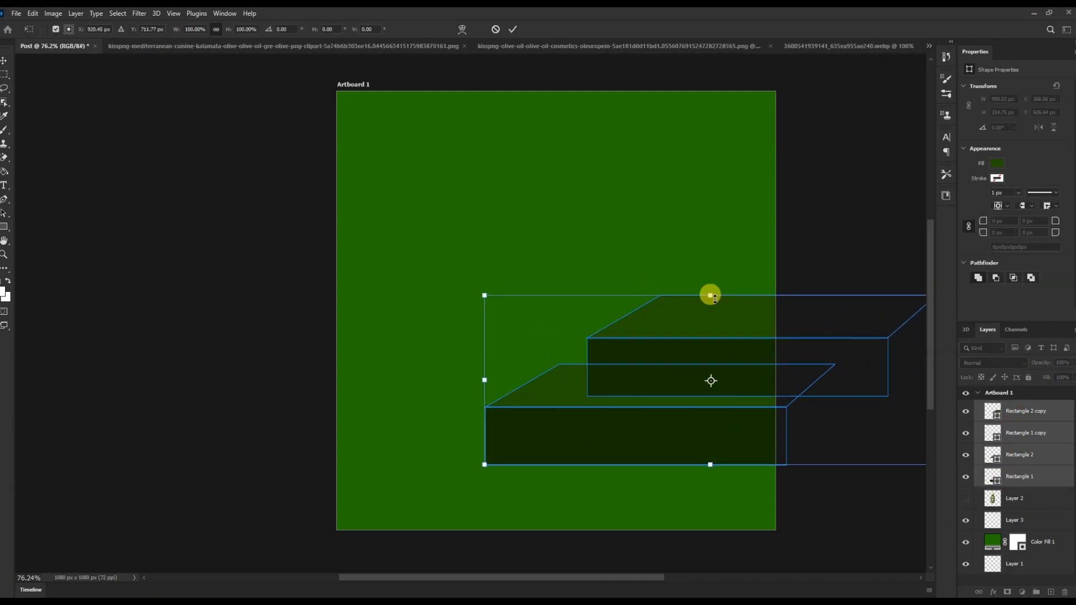
{"action": "left_click_drag", "start_coordinate": [712, 295], "coordinate": [710, 331]}
{"action": "left_click_drag", "start_coordinate": [748, 377], "coordinate": [757, 357]}
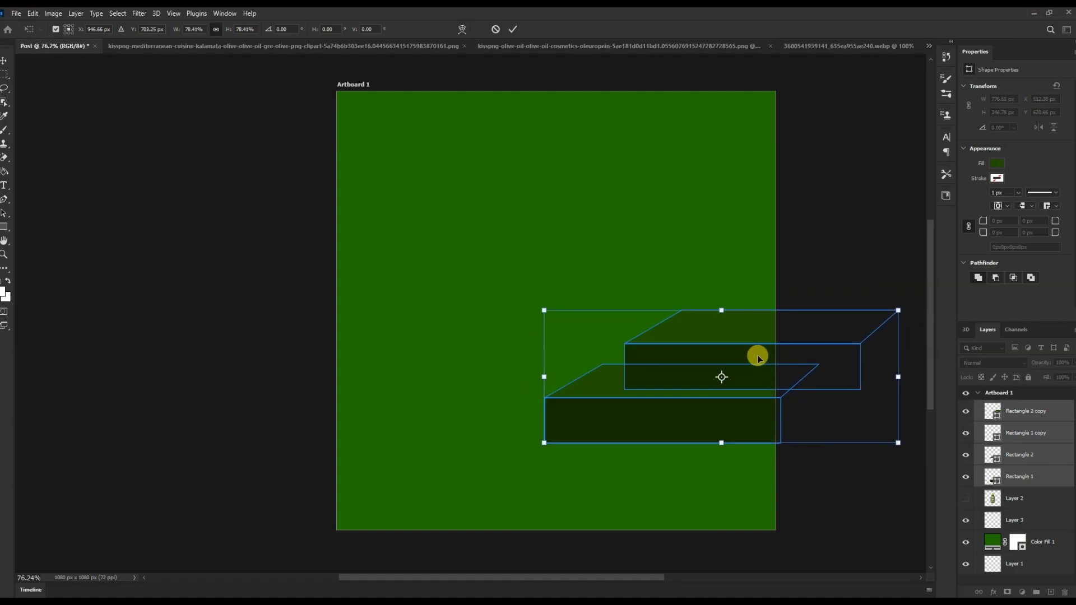
{"action": "left_click_drag", "start_coordinate": [544, 377], "coordinate": [439, 376]}
{"action": "left_click_drag", "start_coordinate": [669, 442], "coordinate": [668, 457]}
{"action": "double_click", "coordinate": [724, 374]}
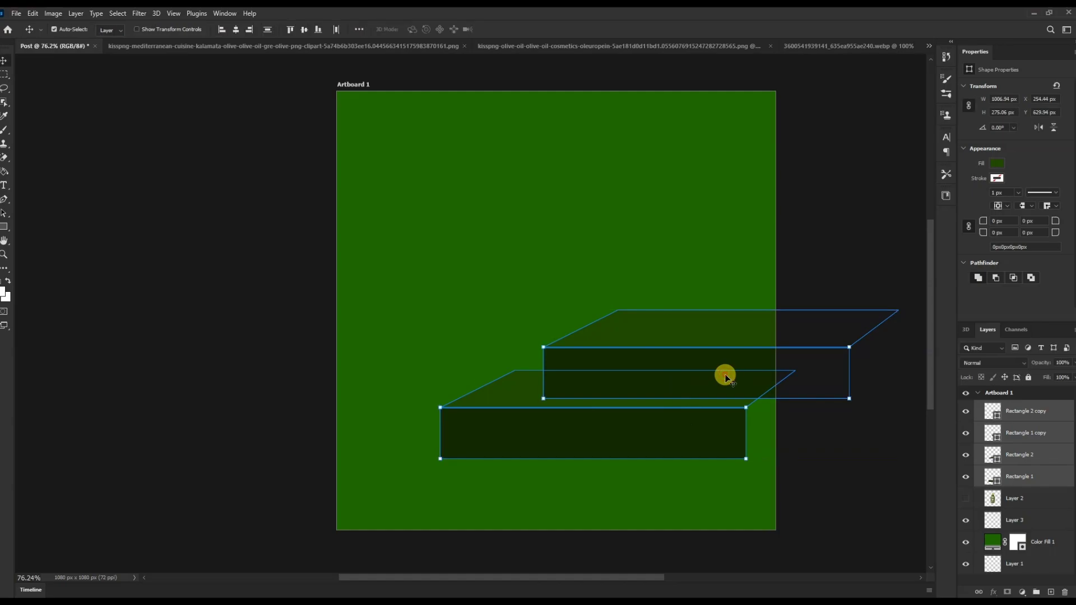
Extend the lower step's top and front faces to the right edge and shift the upper step right.
{"action": "left_click", "coordinate": [746, 407]}
{"action": "left_click_drag", "start_coordinate": [745, 407], "coordinate": [790, 408]}
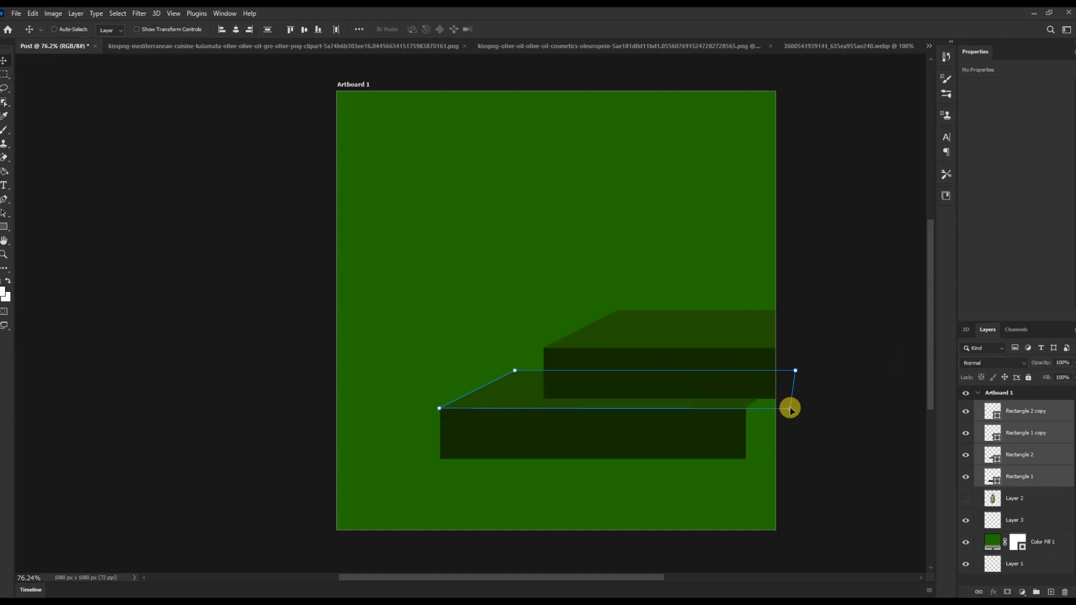
{"action": "left_click", "coordinate": [711, 436]}
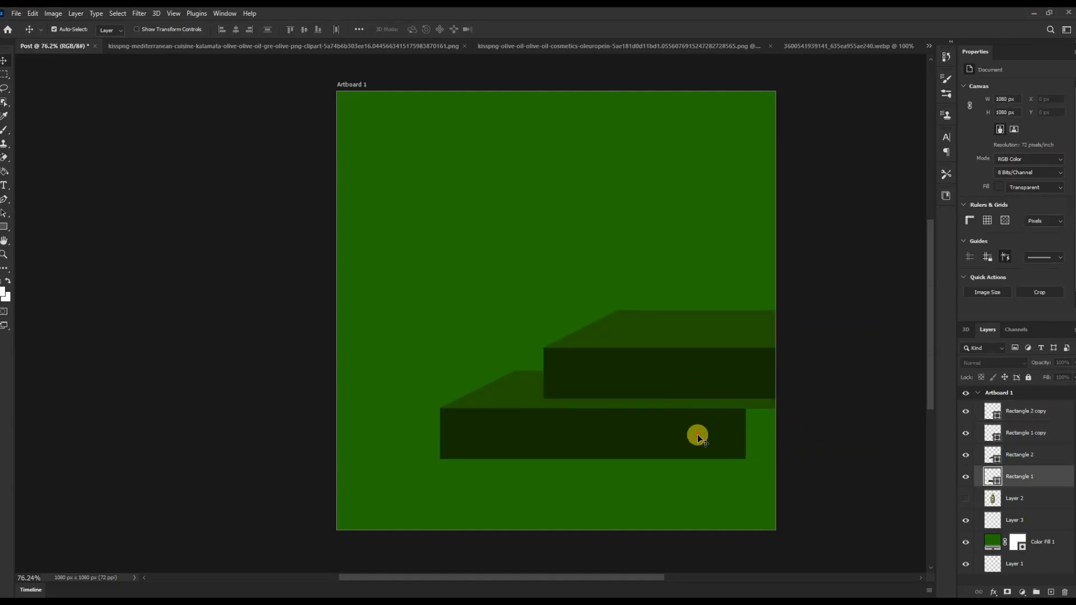
{"action": "left_click", "coordinate": [697, 435]}
{"action": "left_click", "coordinate": [516, 238]}
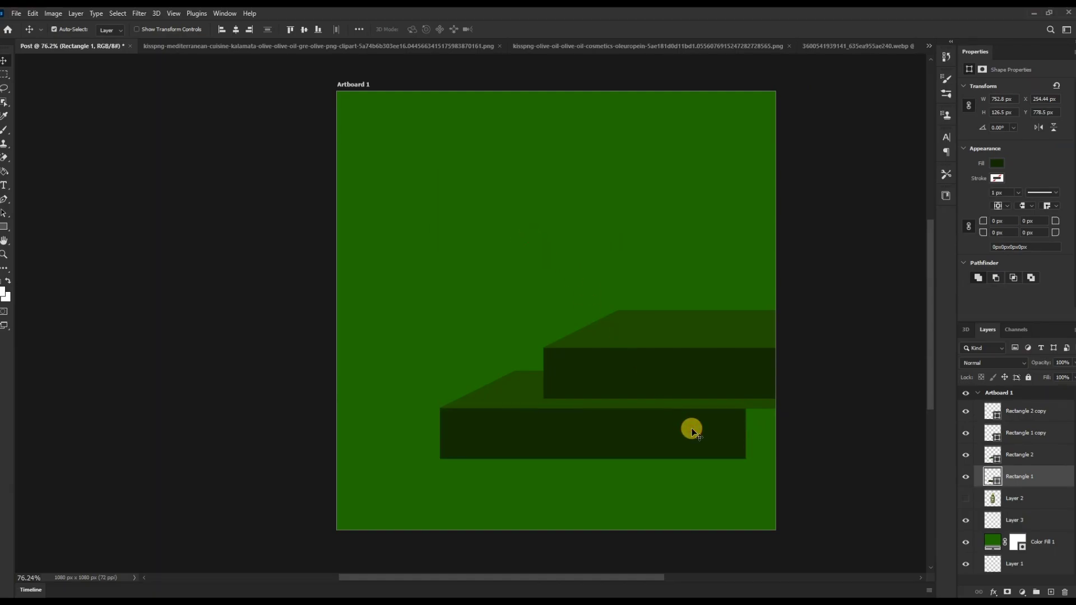
{"action": "key", "text": "ctrl+t"}
{"action": "left_click_drag", "start_coordinate": [746, 432], "coordinate": [788, 430]}
{"action": "key", "text": "Return"}
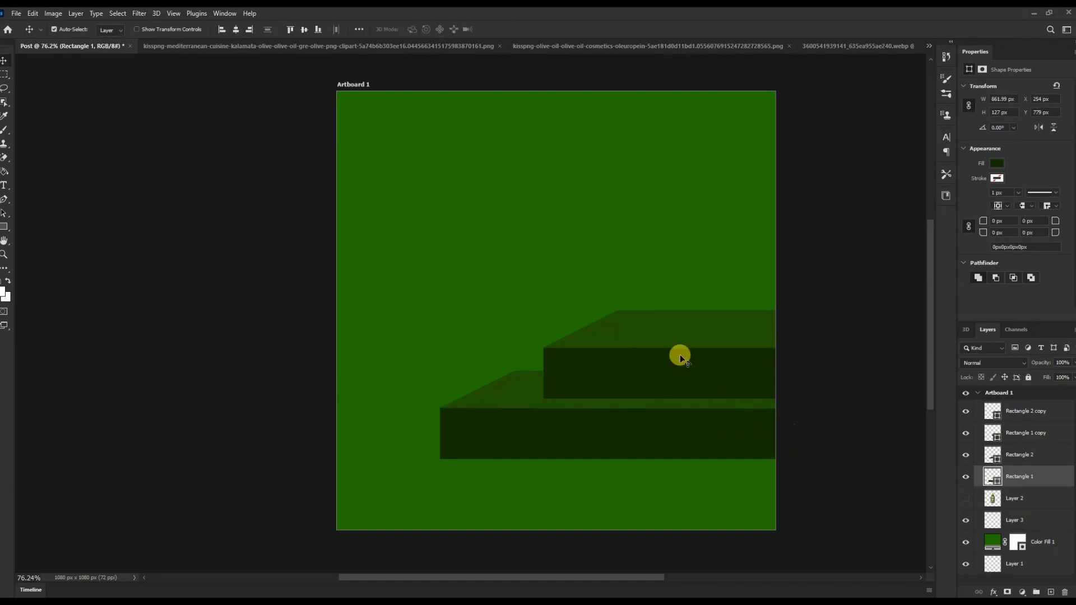
{"action": "left_click", "coordinate": [650, 382]}
{"action": "left_click", "coordinate": [685, 329], "text": "shift"}
{"action": "left_click_drag", "start_coordinate": [685, 330], "coordinate": [706, 328]}
{"action": "left_click", "coordinate": [1037, 542]}
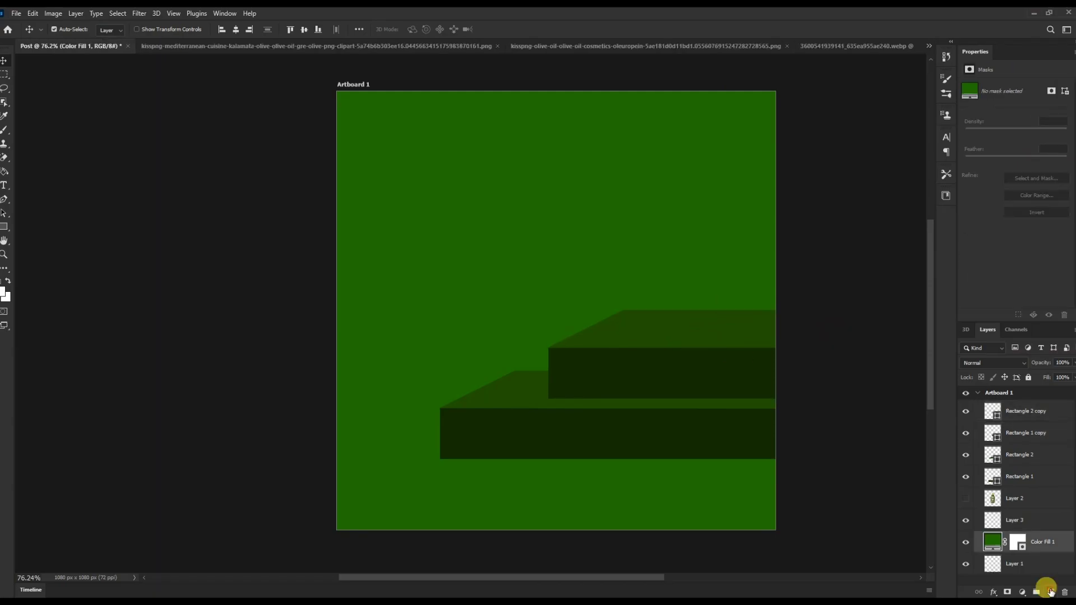
Draw a large ellipse behind the podium on a new layer.
{"action": "left_click", "coordinate": [1051, 593]}
{"action": "left_click", "coordinate": [4, 227]}
{"action": "left_click", "coordinate": [584, 371]}
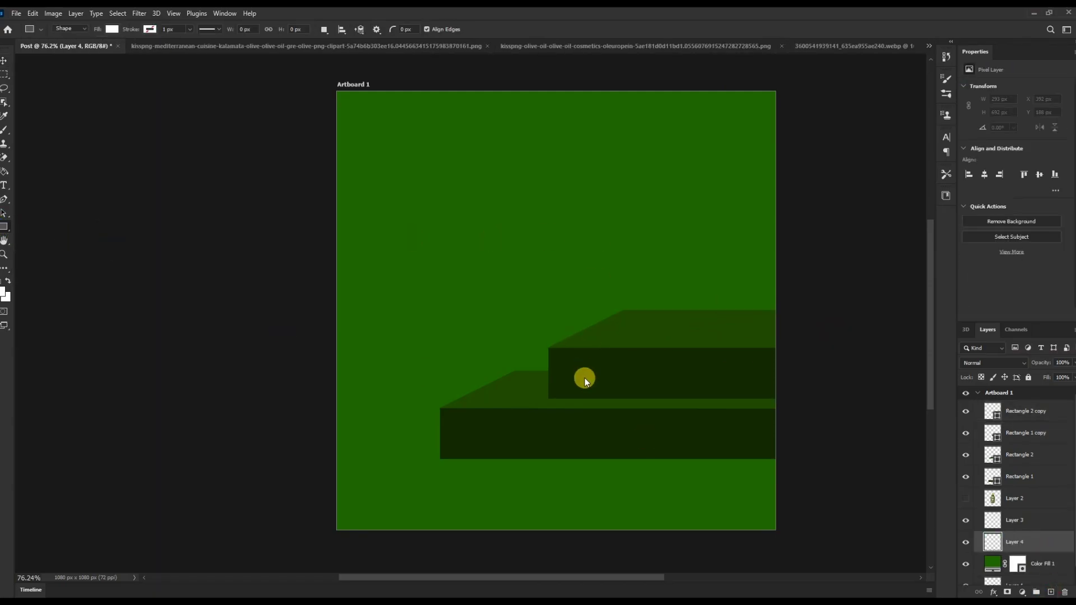
{"action": "left_click_drag", "start_coordinate": [527, 399], "coordinate": [815, 53]}
{"action": "mouse_move", "coordinate": [527, 432]}
{"action": "left_mouse_down"}
{"action": "mouse_move", "coordinate": [482, 475]}
{"action": "mouse_move", "coordinate": [474, 417]}
{"action": "left_mouse_up"}
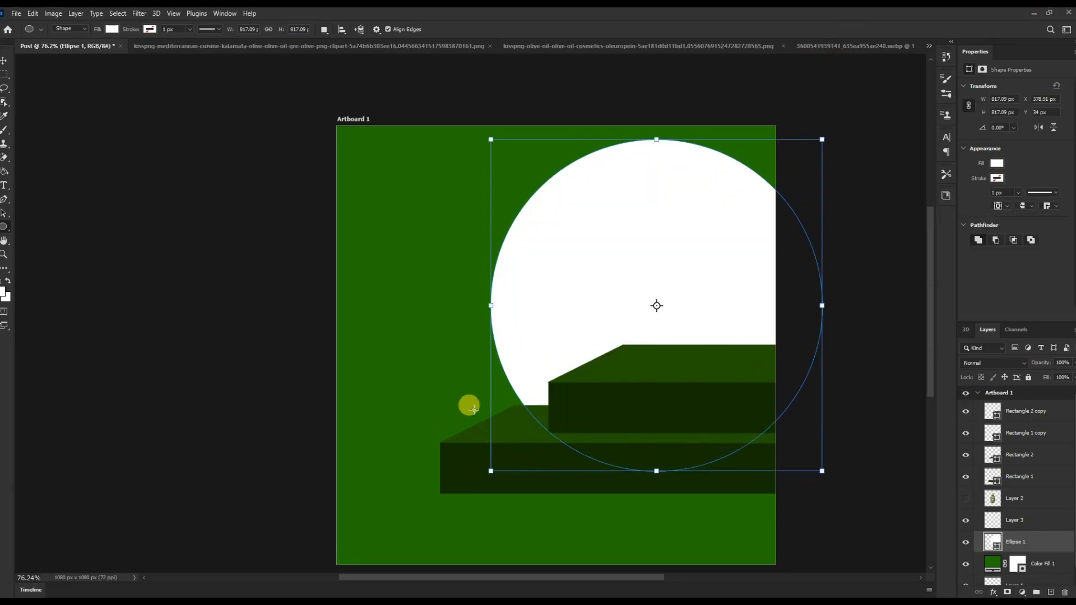
Give the circle a yellow-gold stroke and no fill.
{"action": "left_click", "coordinate": [997, 179]}
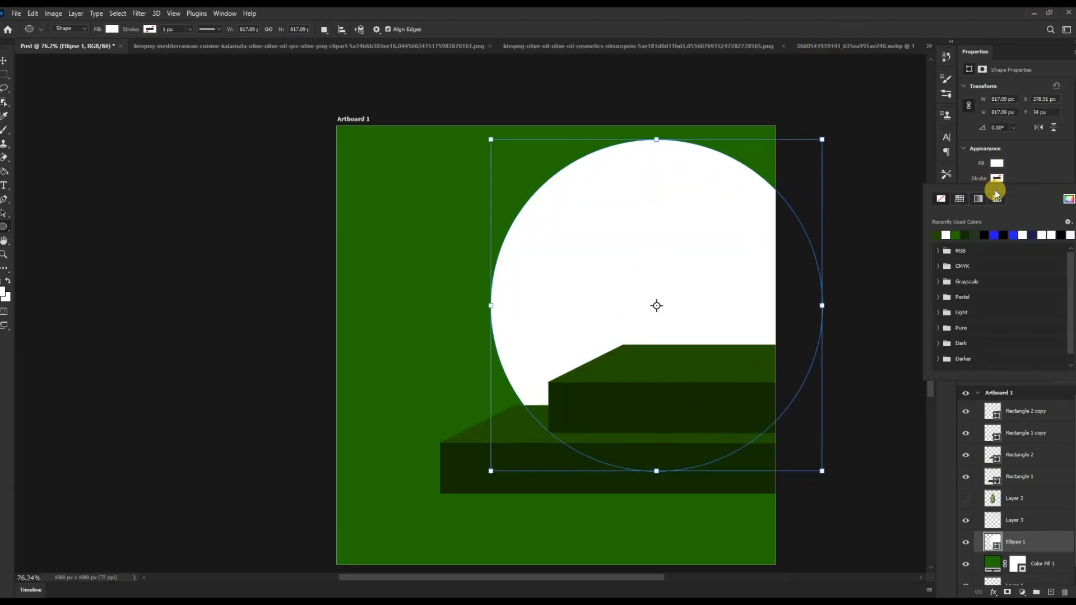
{"action": "left_click", "coordinate": [1067, 199]}
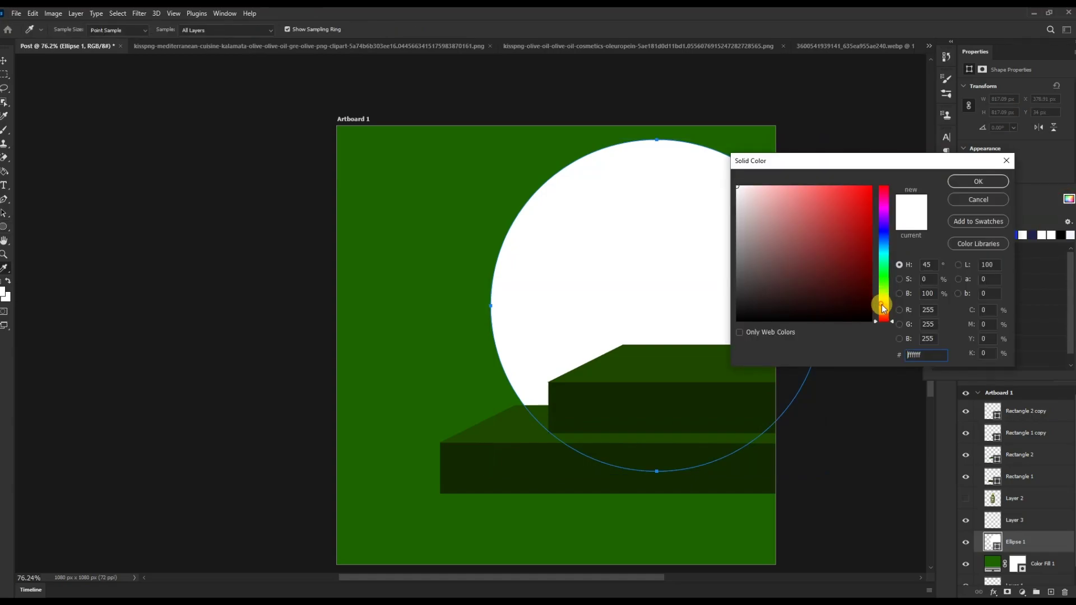
{"action": "left_click", "coordinate": [863, 233]}
{"action": "left_click", "coordinate": [981, 195]}
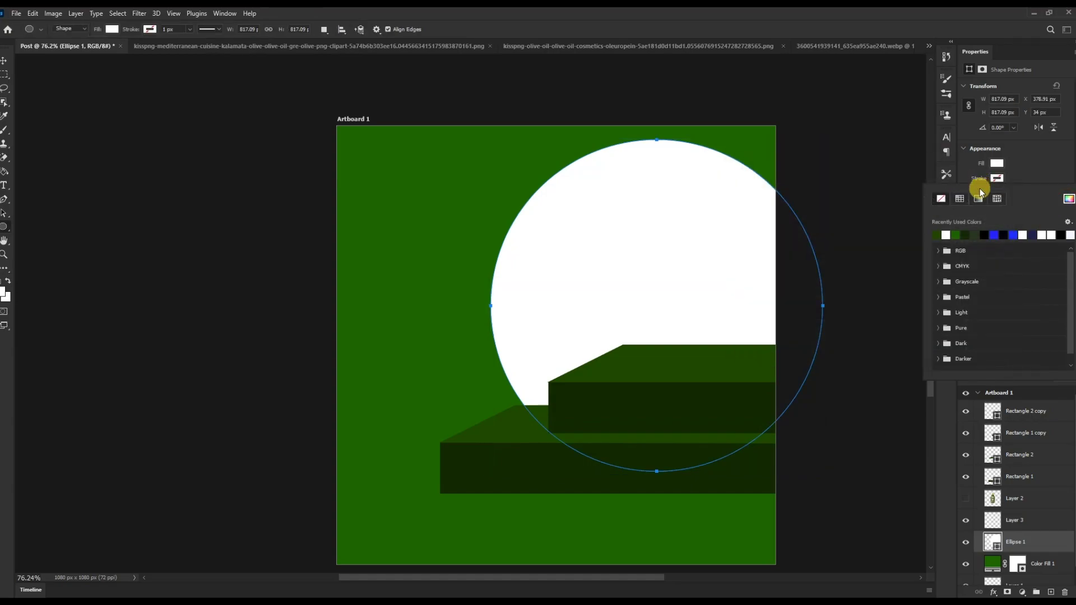
{"action": "left_click", "coordinate": [1029, 172]}
{"action": "left_click", "coordinate": [997, 163]}
{"action": "left_click", "coordinate": [956, 184]}
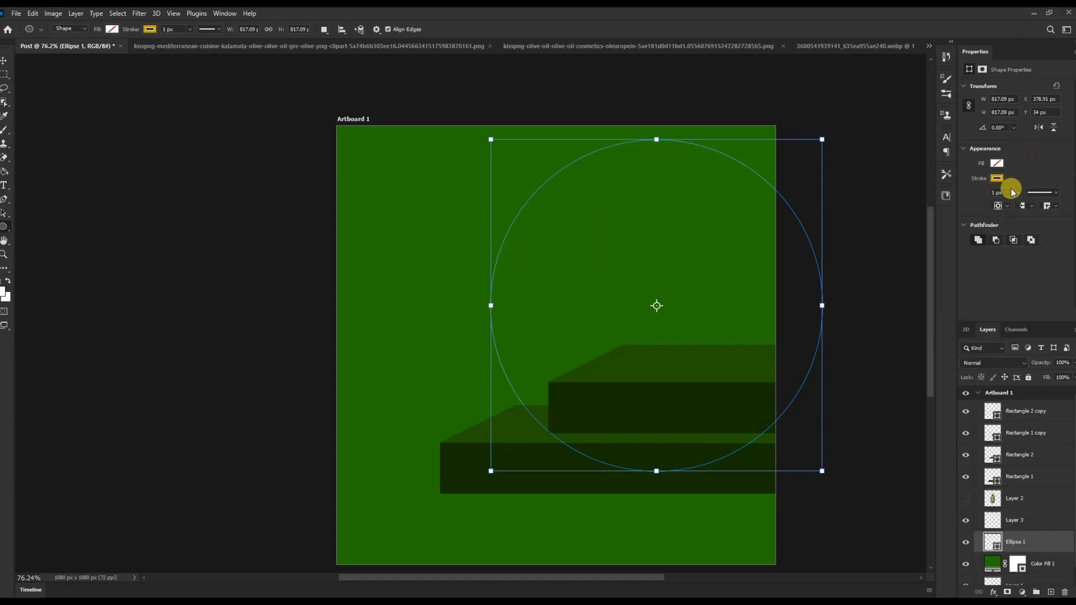
{"action": "left_click_drag", "start_coordinate": [999, 191], "coordinate": [1040, 173]}
{"action": "left_click", "coordinate": [3, 62]}
Make the ring's stroke thinner and load its outline as a selection.
{"action": "left_click", "coordinate": [997, 178]}
{"action": "left_click", "coordinate": [1050, 162]}
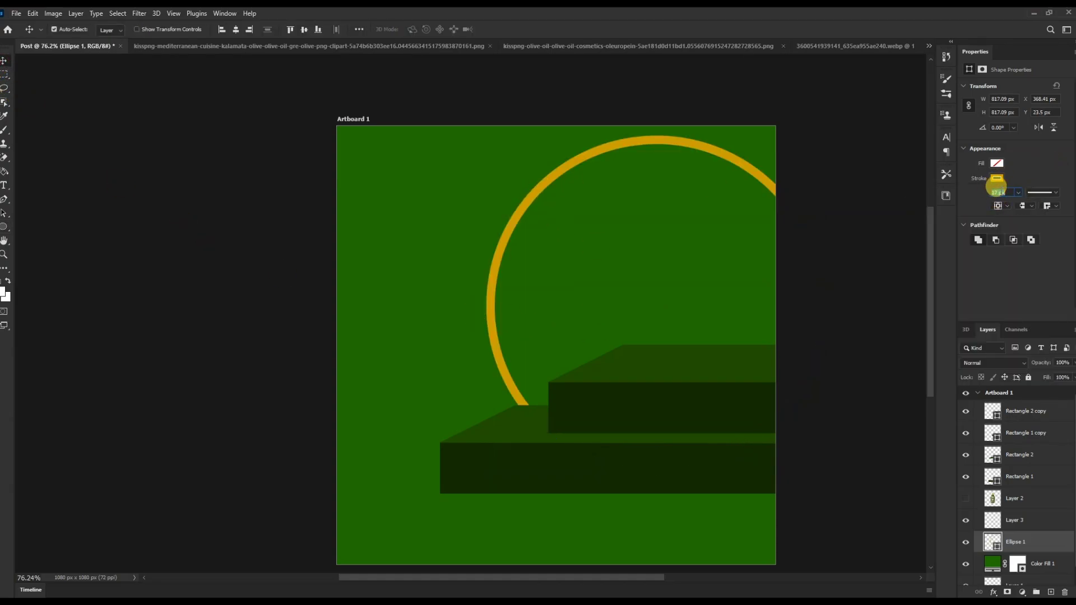
{"action": "type", "text": "8"}
{"action": "left_click", "coordinate": [997, 192]}
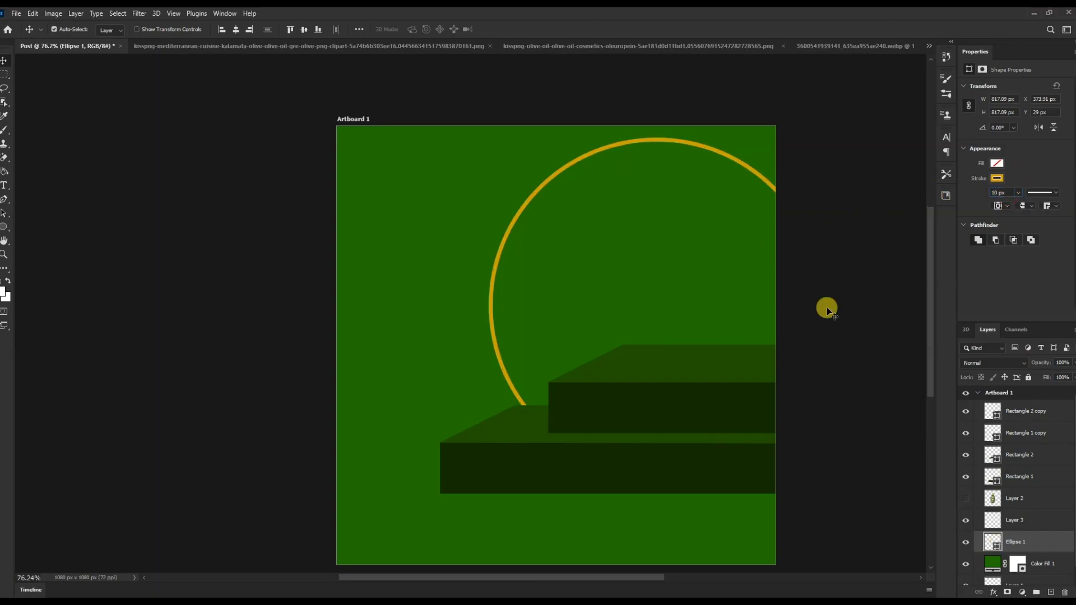
{"action": "left_click", "coordinate": [996, 164]}
{"action": "left_click", "coordinate": [1046, 167]}
{"action": "left_click", "coordinate": [990, 541], "text": "ctrl"}
Paint dark green podium-sampled shading along the ring's upper inside edge with a soft round brush.
{"action": "key", "text": "b"}
{"action": "left_click", "coordinate": [84, 30]}
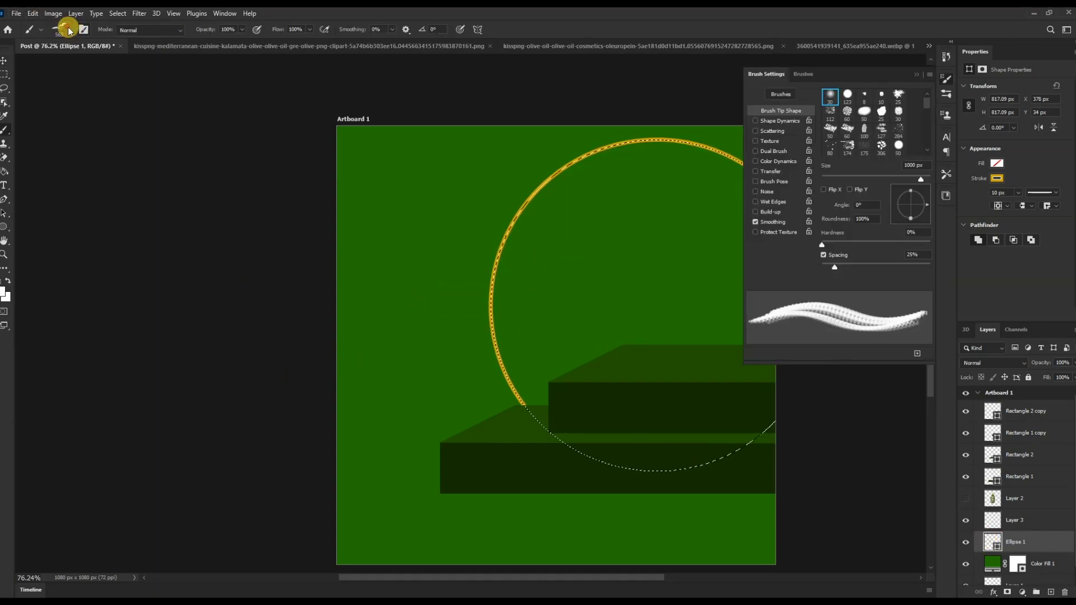
{"action": "left_click", "coordinate": [60, 29]}
{"action": "left_click", "coordinate": [12, 150]}
{"action": "left_click", "coordinate": [48, 163]}
{"action": "left_click", "coordinate": [917, 74]}
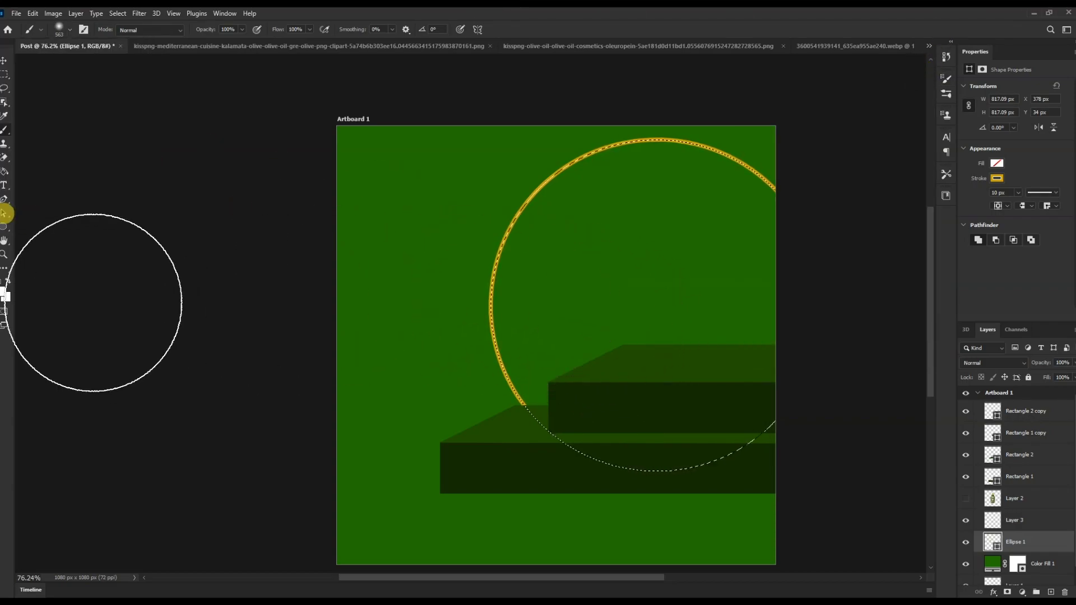
{"action": "left_click", "coordinate": [4, 291]}
{"action": "left_click", "coordinate": [607, 411]}
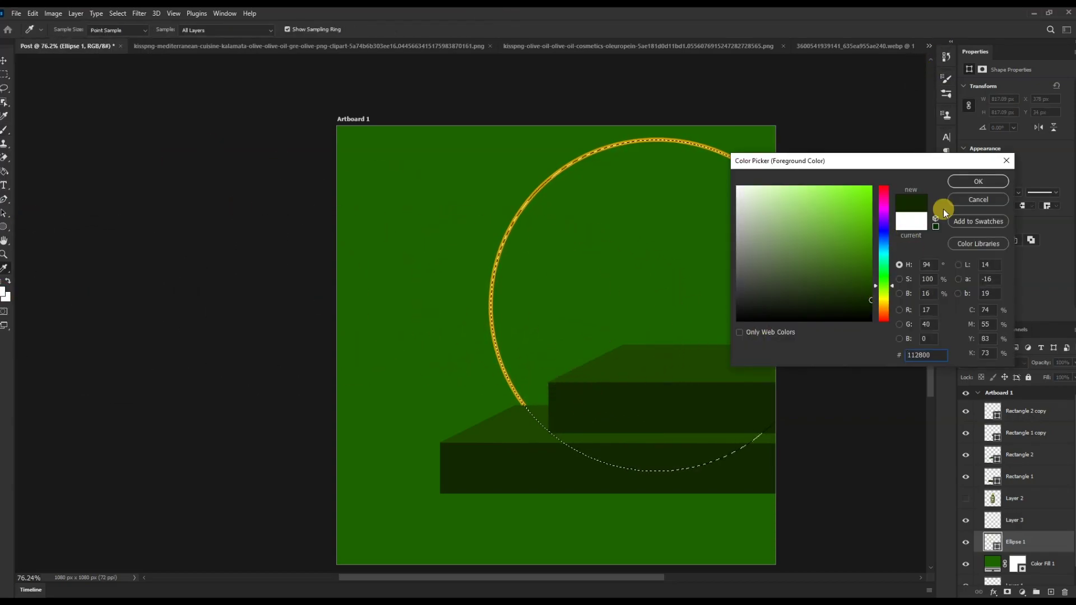
{"action": "key", "text": "Return"}
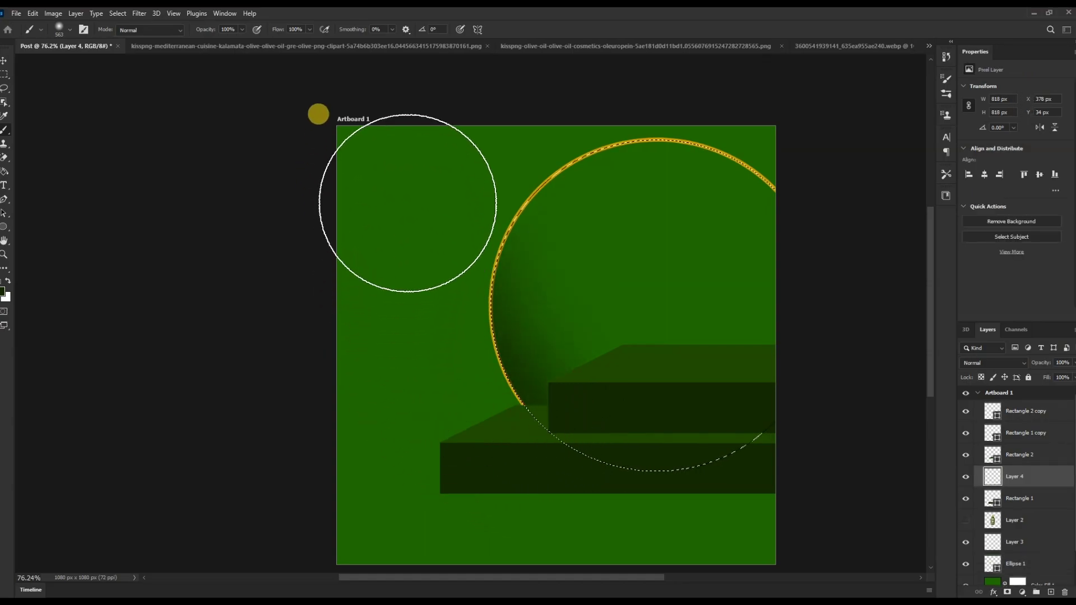
{"action": "left_click_drag", "start_coordinate": [560, 185], "coordinate": [752, 180]}
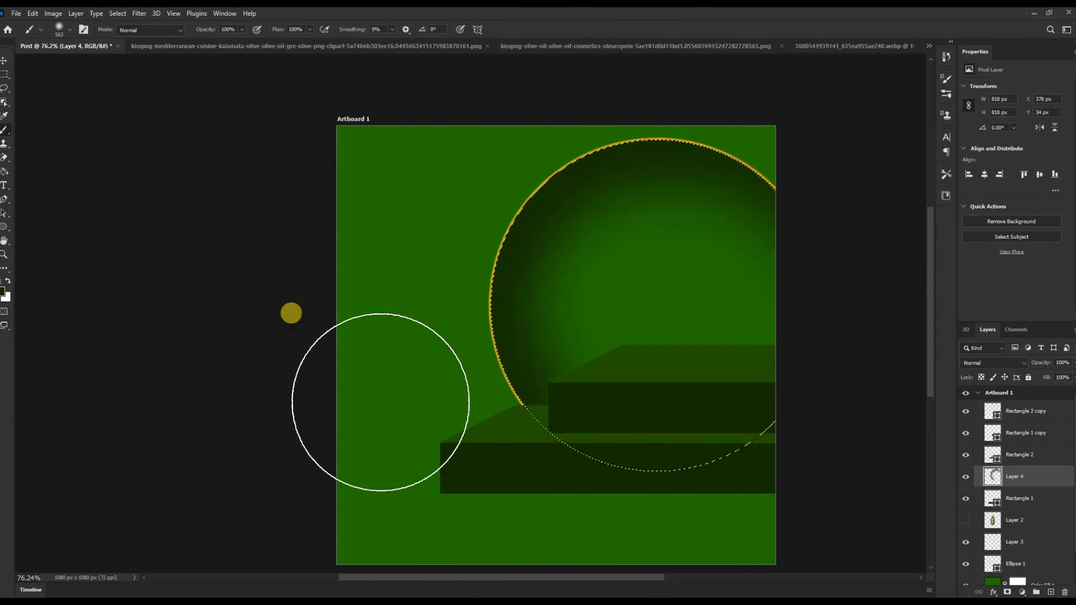
Deselect and lower the shading layer's opacity to about 36%.
{"action": "key", "text": "ctrl+d"}
{"action": "scroll", "coordinate": [410, 181], "scroll_direction": "down", "scroll_amount": 3, "text": "alt"}
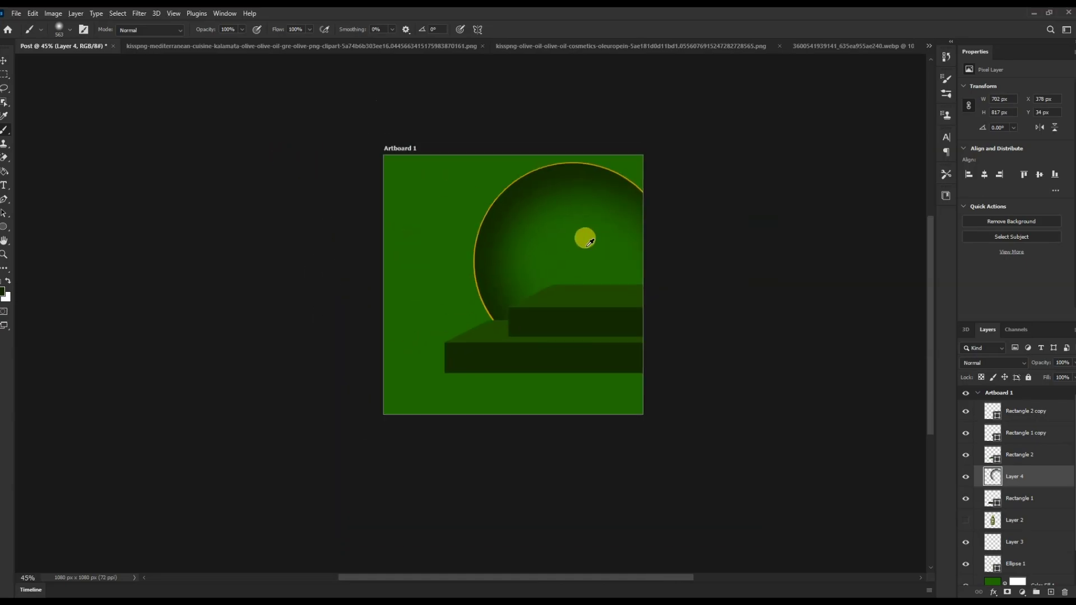
{"action": "scroll", "coordinate": [483, 219], "scroll_direction": "up", "scroll_amount": 2}
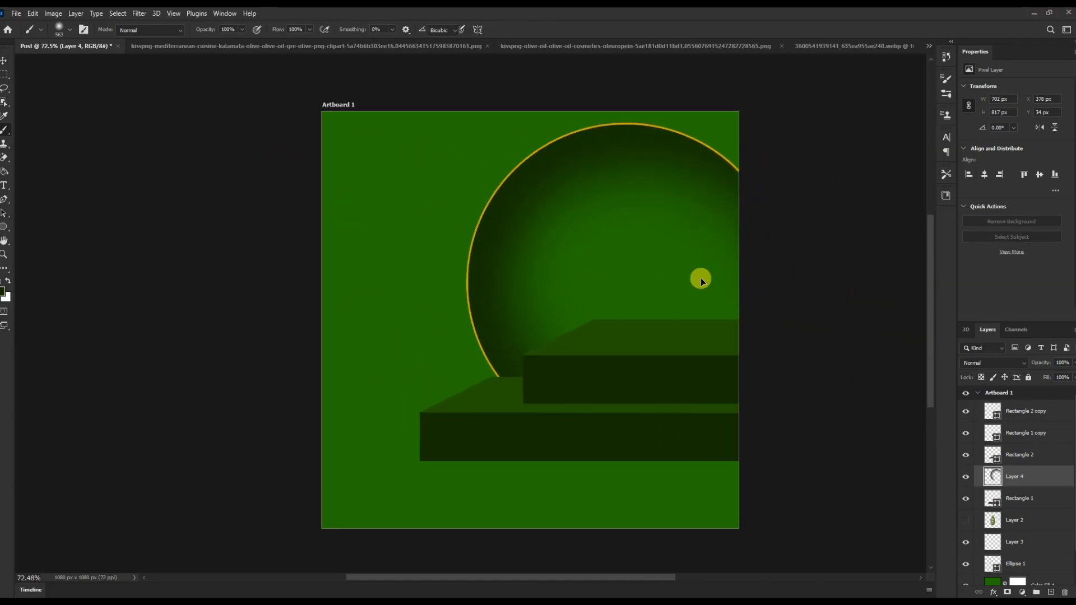
{"action": "key", "text": "ctrl+t"}
{"action": "left_click_drag", "start_coordinate": [463, 279], "coordinate": [409, 279]}
{"action": "key", "text": "ctrl+z"}
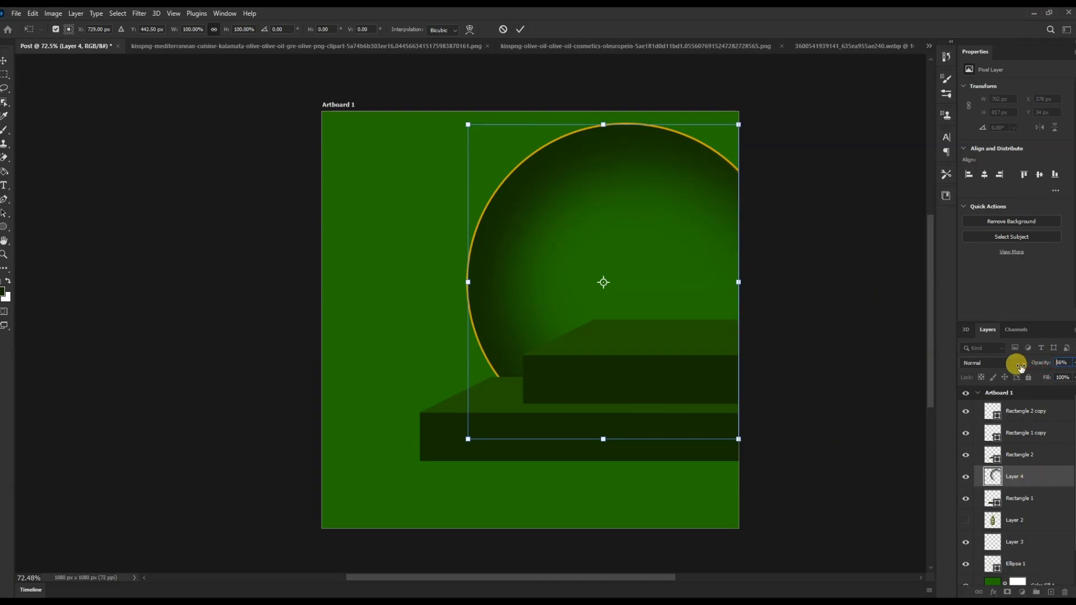
{"action": "left_click", "coordinate": [822, 204]}
{"action": "key", "text": "b"}
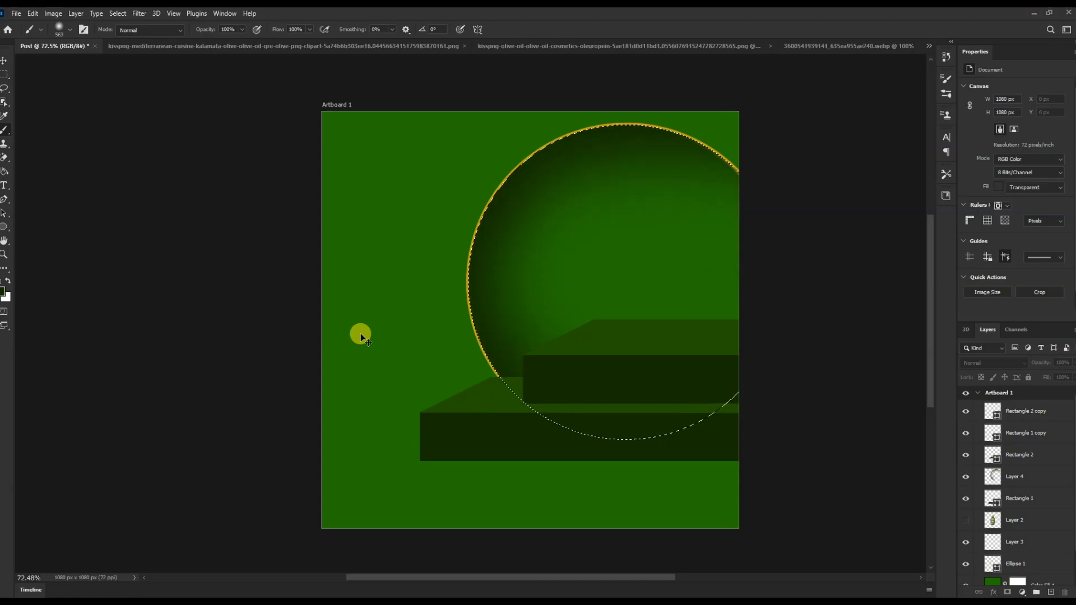
Remove the old ring shading, set the ring stroke to 12 px, and brighten the background green.
{"action": "key", "text": "ctrl+z"}
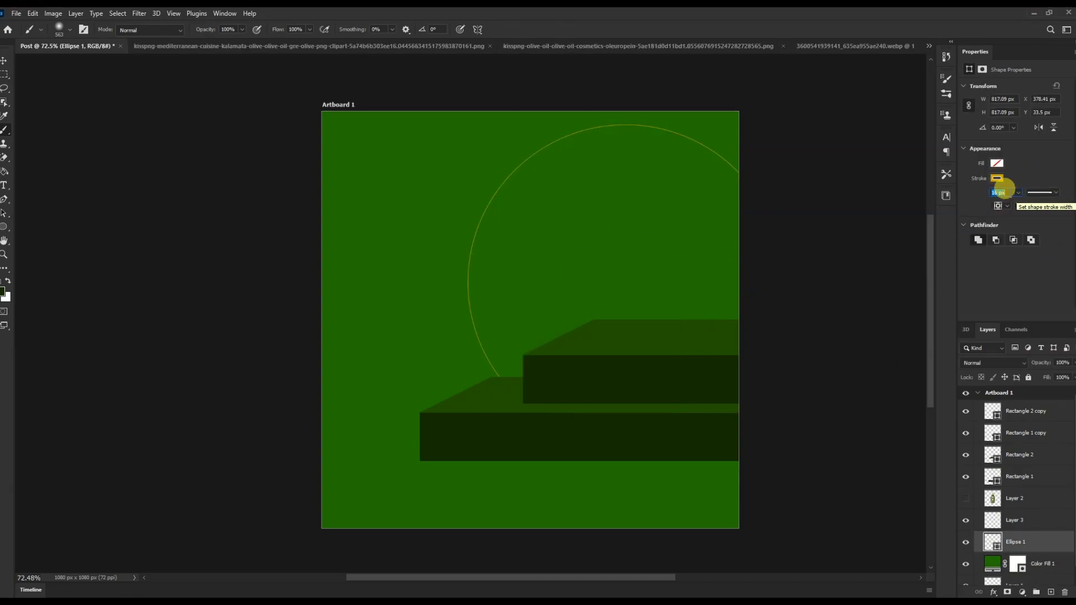
{"action": "key", "text": "Return"}
{"action": "double_click", "coordinate": [1003, 562]}
{"action": "mouse_move", "coordinate": [829, 226]}
{"action": "left_mouse_down"}
{"action": "mouse_move", "coordinate": [866, 265]}
{"action": "mouse_move", "coordinate": [871, 259]}
{"action": "left_mouse_up"}
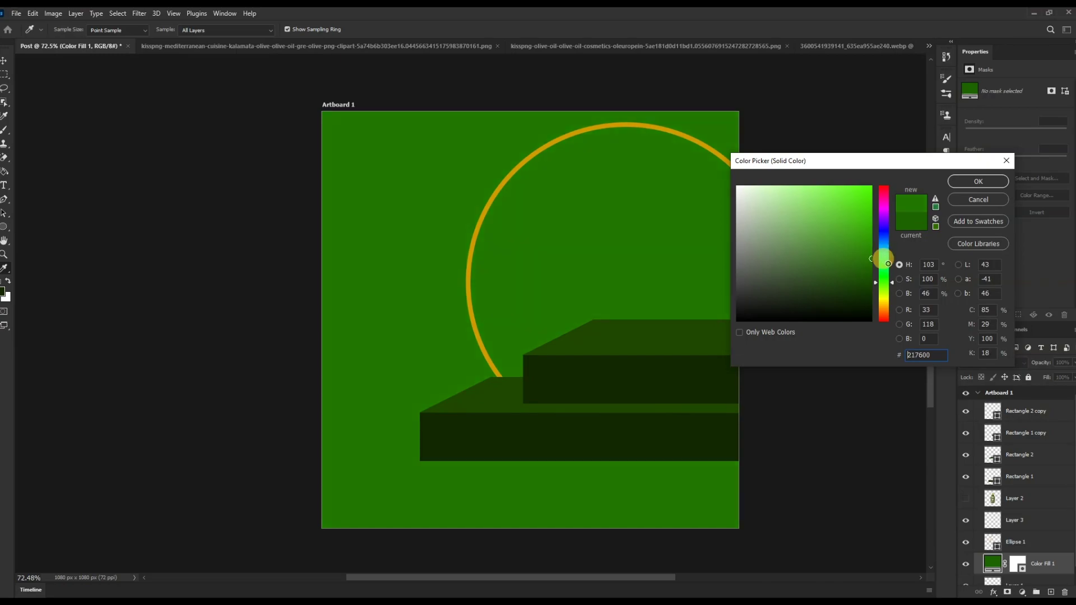
{"action": "left_click_drag", "start_coordinate": [894, 275], "coordinate": [911, 262]}
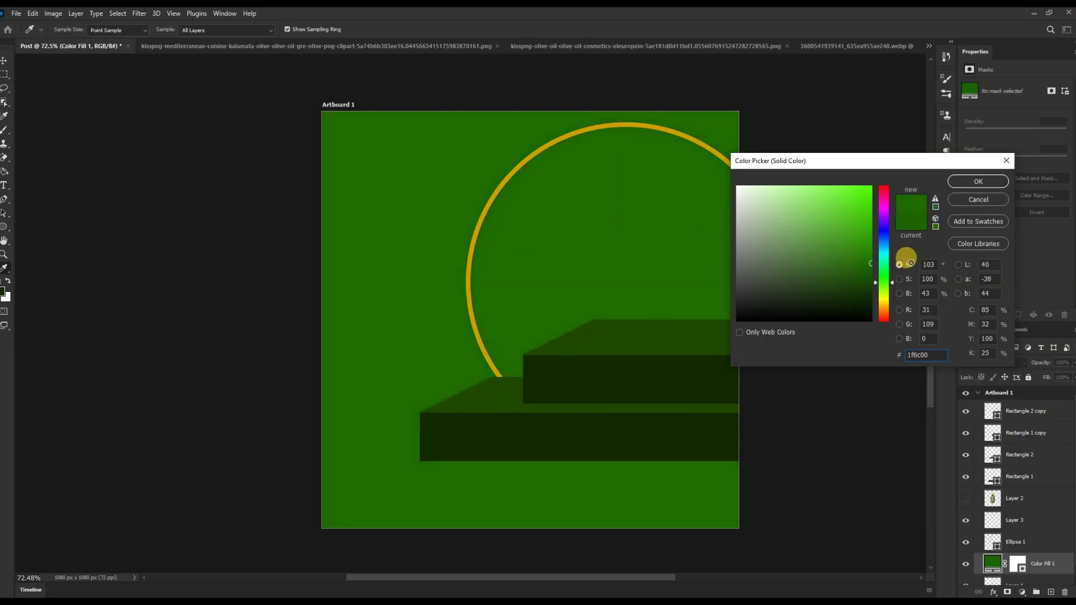
{"action": "left_click", "coordinate": [979, 183]}
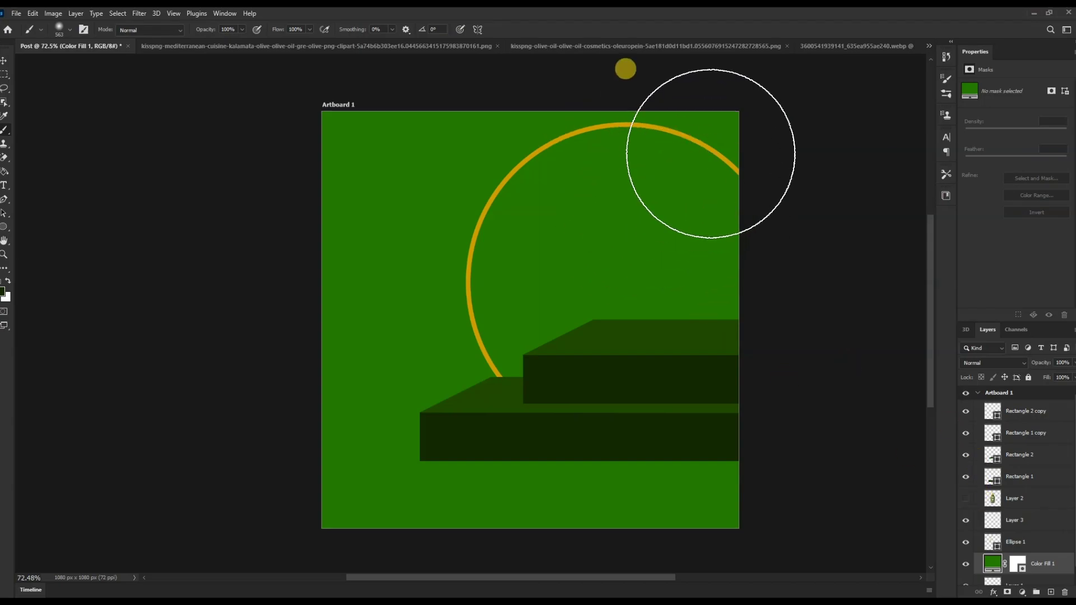
On a new layer within the ring's outline, paint soft dark shading across its upper-left and top.
{"action": "left_click", "coordinate": [988, 539]}
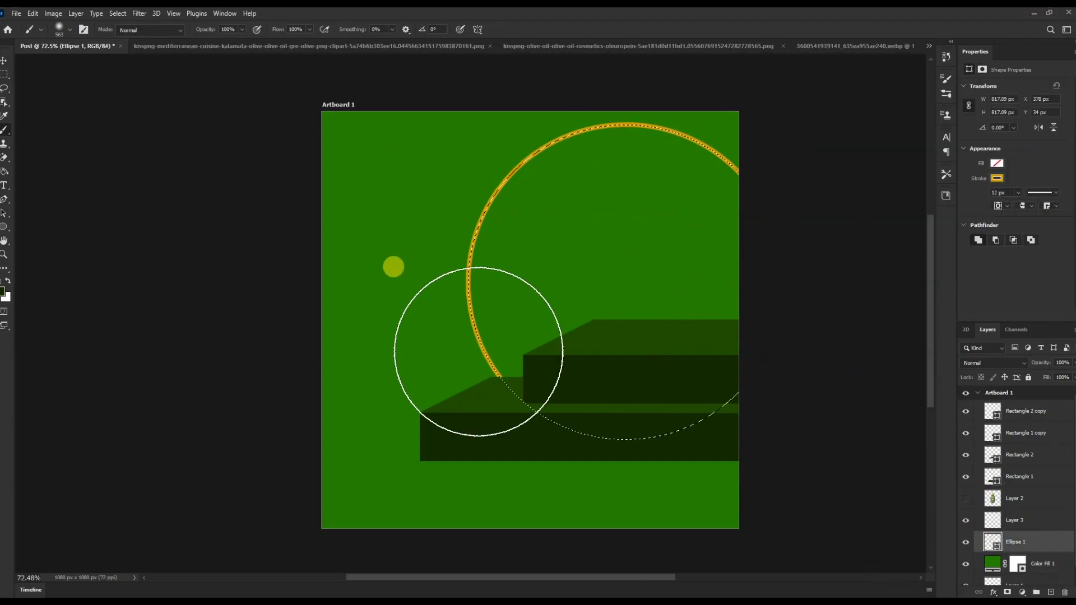
{"action": "key", "text": "ctrl+shift+alt+n"}
{"action": "left_click", "coordinate": [322, 287]}
{"action": "left_click_drag", "start_coordinate": [322, 286], "coordinate": [370, 39]}
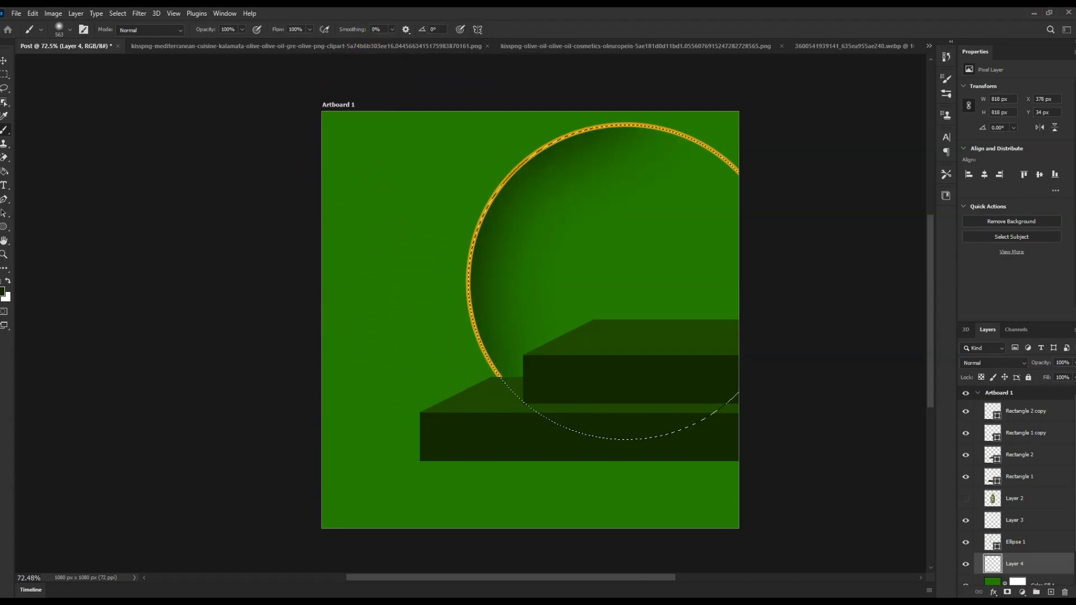
{"action": "left_click_drag", "start_coordinate": [370, 39], "coordinate": [704, 24]}
{"action": "key", "text": "v"}
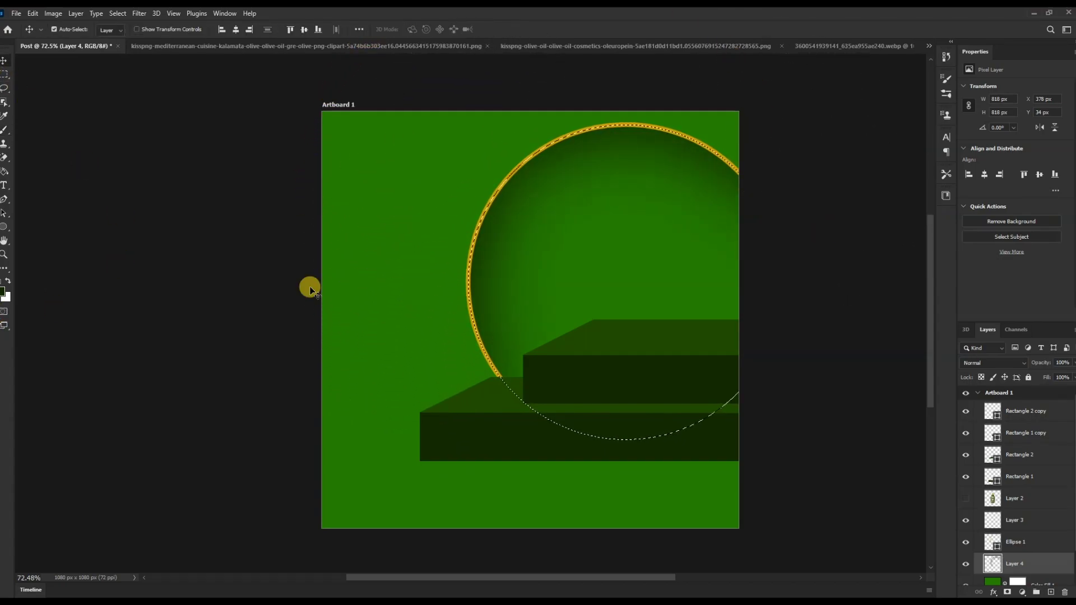
{"action": "left_click", "coordinate": [311, 290]}
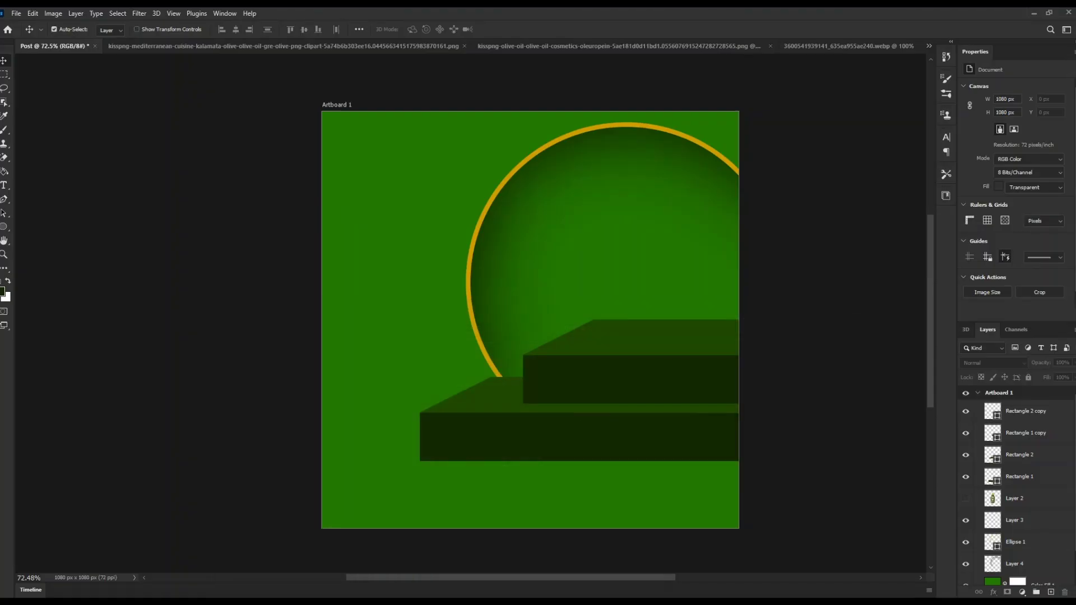
Draw a thin green-filled rectangle strip along the lower step's top edge.
{"action": "left_click", "coordinate": [569, 430]}
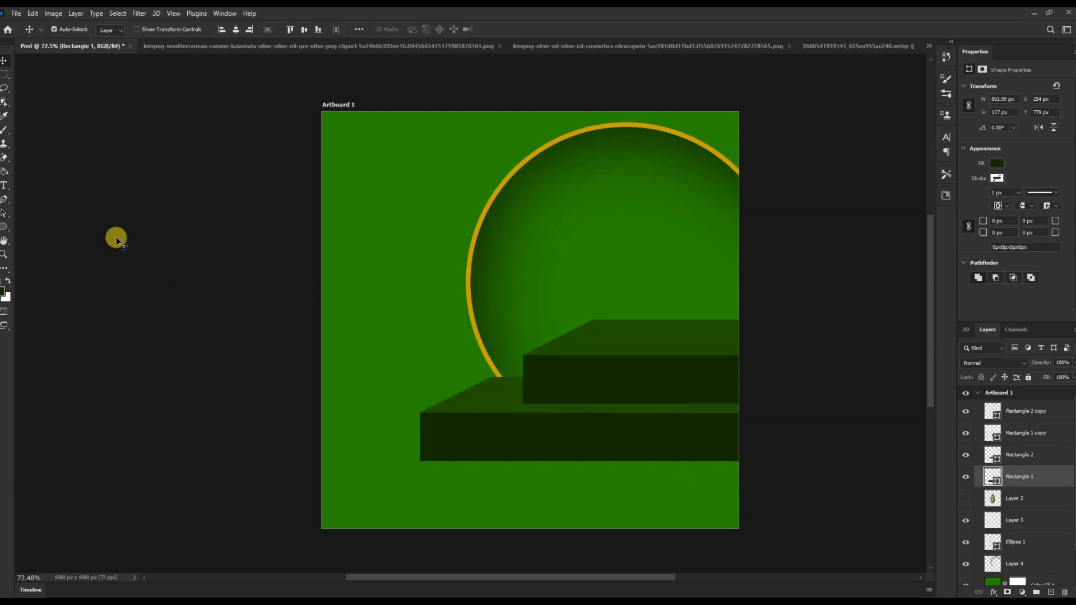
{"action": "left_click", "coordinate": [8, 227]}
{"action": "scroll", "coordinate": [418, 404], "scroll_direction": "up", "scroll_amount": 2}
{"action": "scroll", "coordinate": [399, 401], "scroll_direction": "up", "scroll_amount": 2}
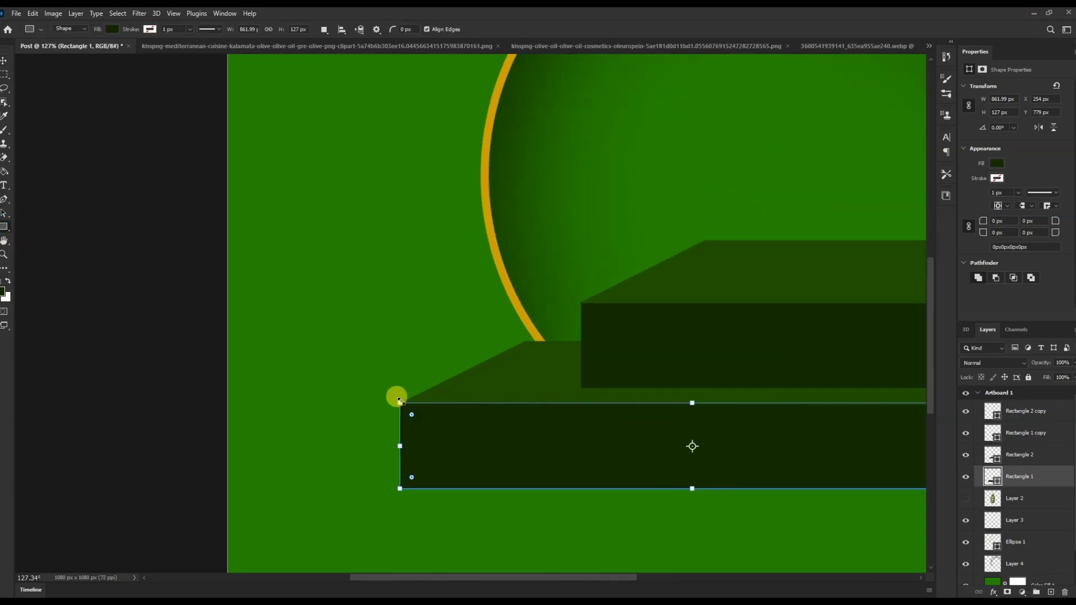
{"action": "left_click_drag", "start_coordinate": [413, 397], "coordinate": [888, 404]}
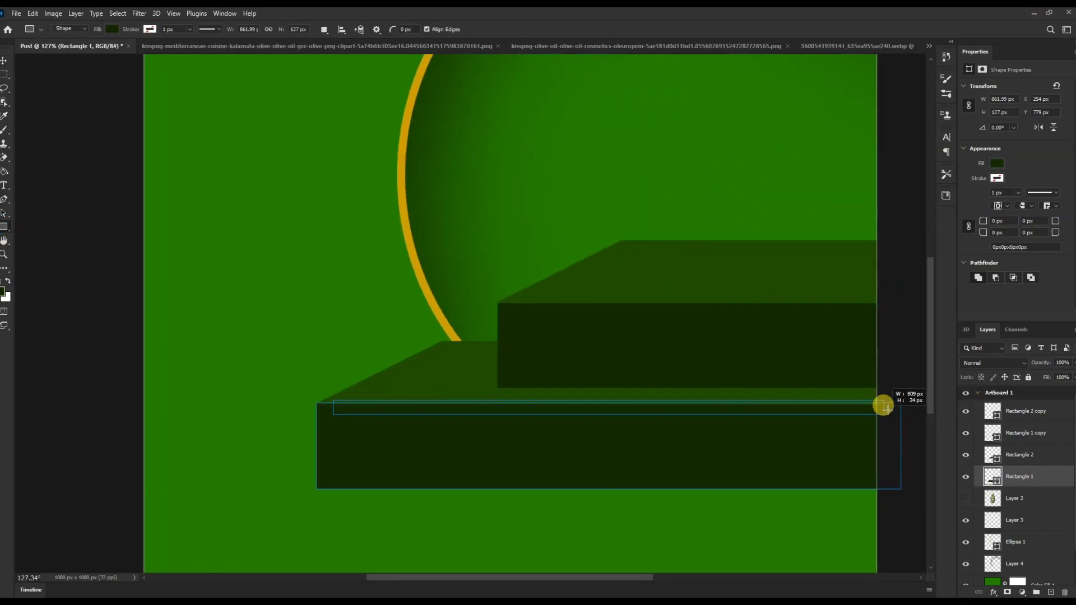
{"action": "left_click_drag", "start_coordinate": [887, 403], "coordinate": [888, 401]}
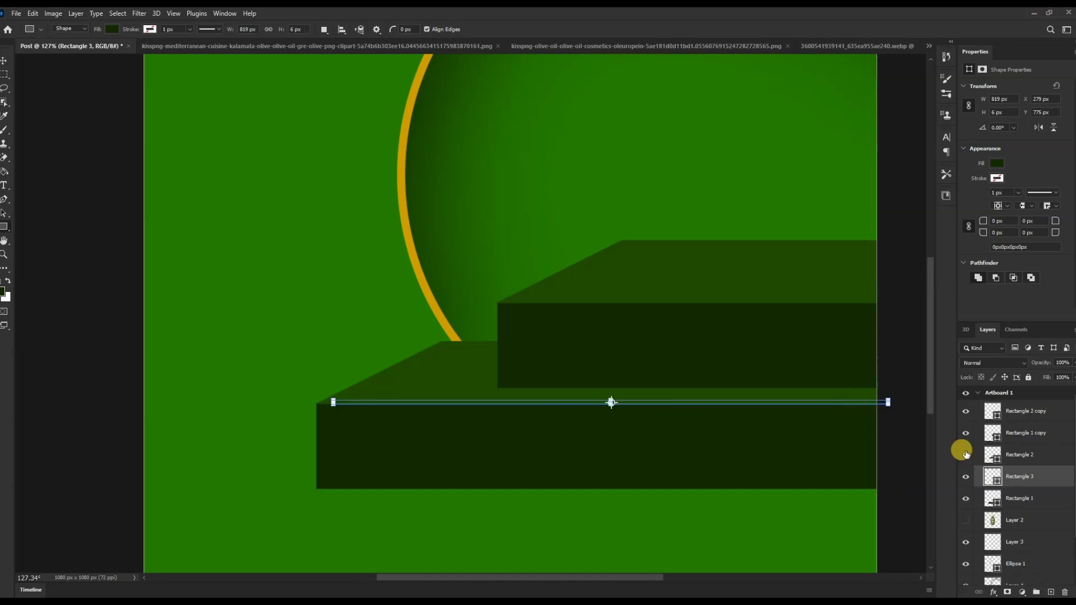
{"action": "double_click", "coordinate": [994, 479]}
{"action": "left_click_drag", "start_coordinate": [847, 289], "coordinate": [867, 257]}
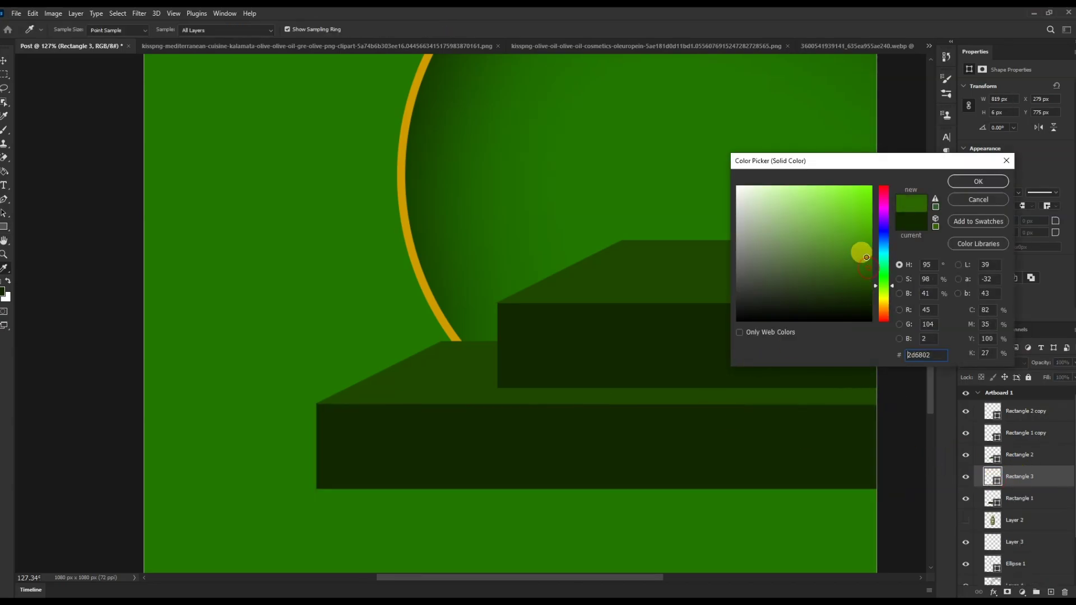
{"action": "left_click", "coordinate": [962, 183]}
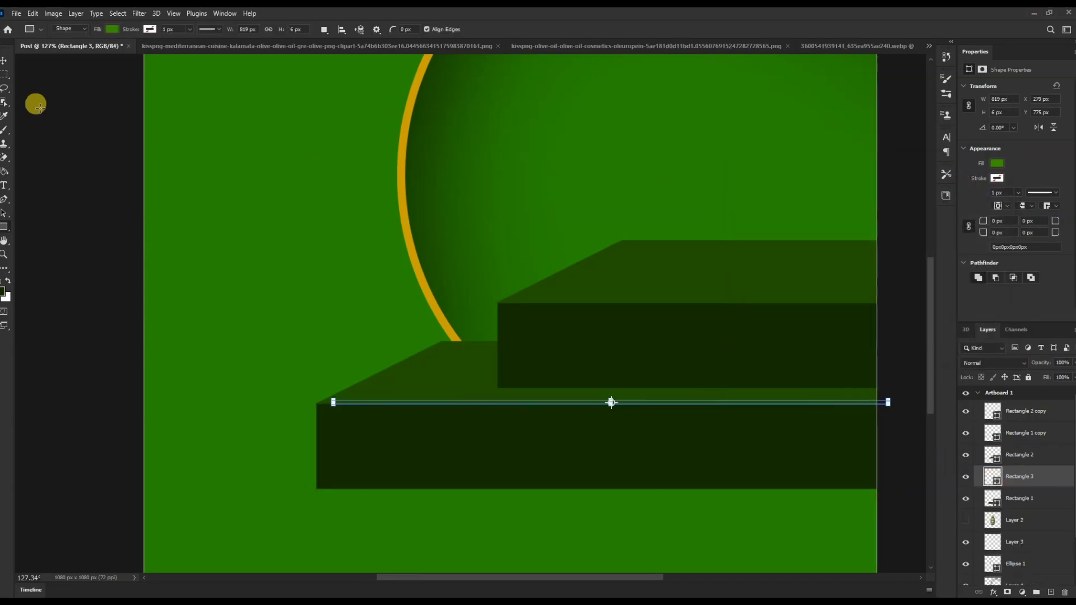
Bring the strip above the podium layers, nudge it onto the edge and stretch it to the corner.
{"action": "left_click", "coordinate": [5, 64]}
{"action": "key", "text": "ctrl+shift+bracketright"}
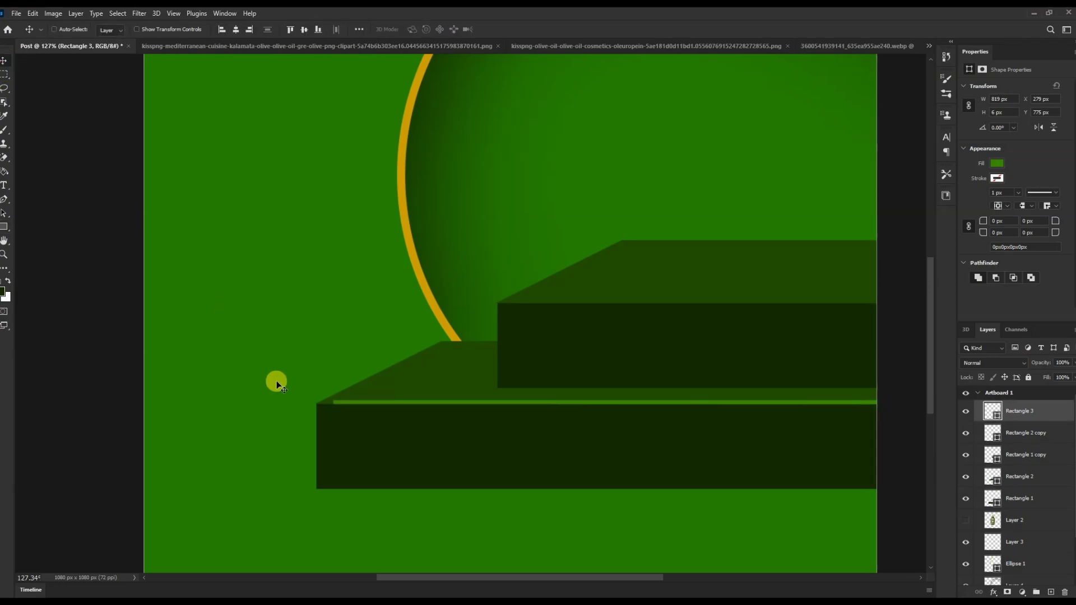
{"action": "key", "text": "ctrl+t"}
{"action": "scroll", "coordinate": [392, 404], "scroll_direction": "up", "scroll_amount": 3}
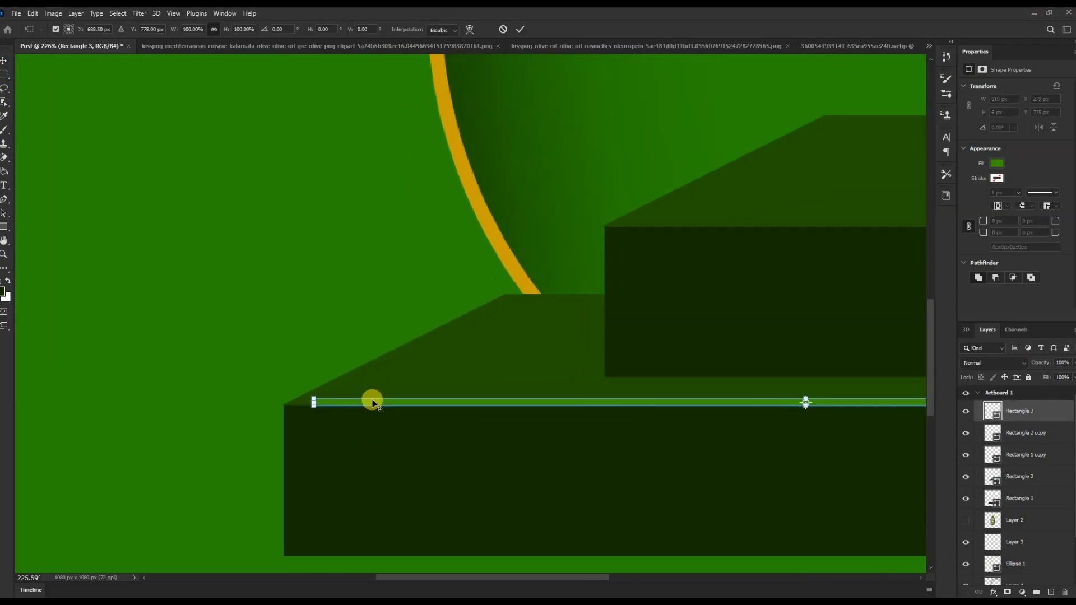
{"action": "scroll", "coordinate": [429, 403], "scroll_direction": "up", "scroll_amount": 2}
{"action": "key", "text": "Down"}
{"action": "key", "text": "Down"}
{"action": "key", "text": "Down"}
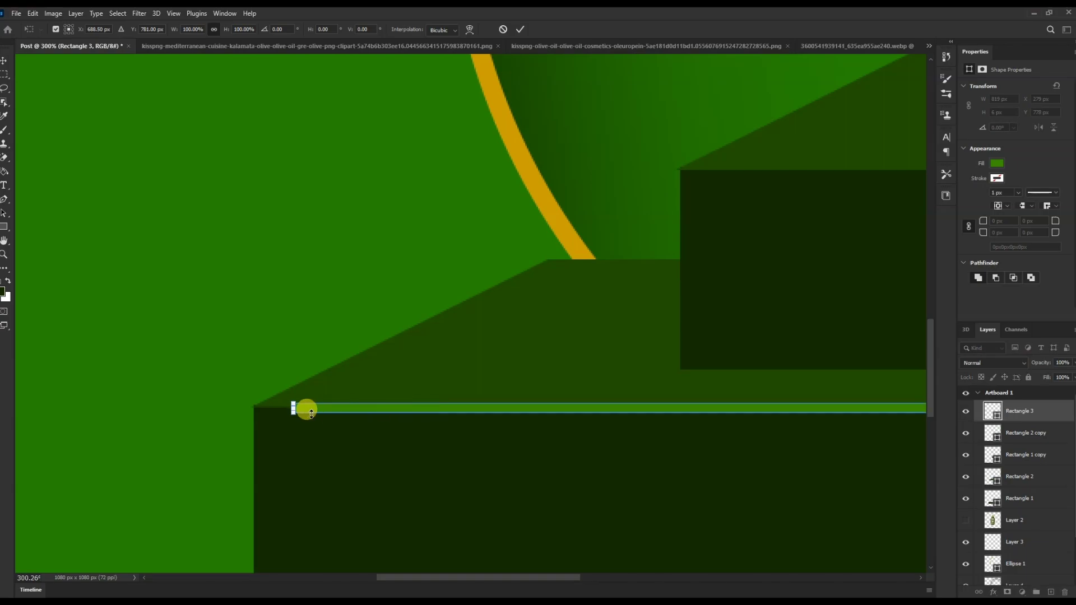
{"action": "left_click_drag", "start_coordinate": [292, 408], "coordinate": [250, 408]}
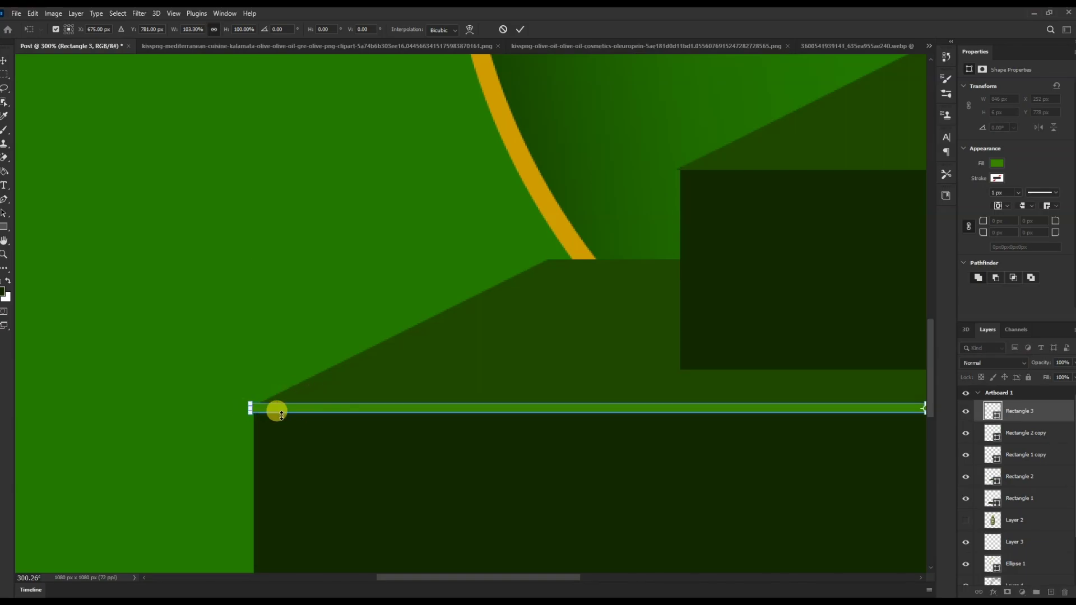
{"action": "key", "text": "Return"}
Change the strip's fill to a brighter green.
{"action": "scroll", "coordinate": [288, 418], "scroll_direction": "down", "scroll_amount": 3}
{"action": "scroll", "coordinate": [732, 436], "scroll_direction": "down", "scroll_amount": 1}
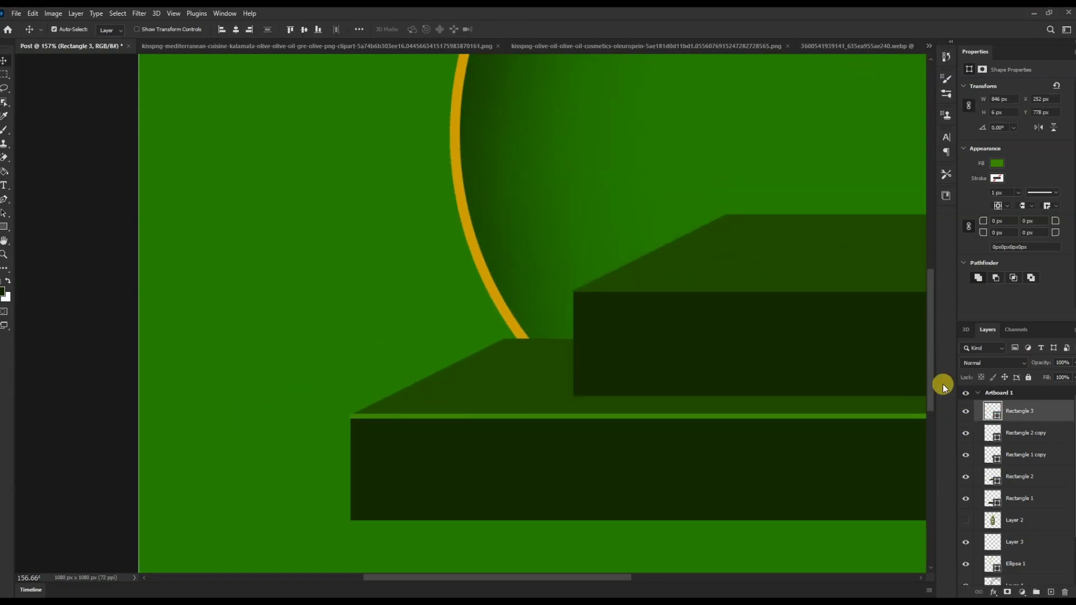
{"action": "double_click", "coordinate": [993, 411]}
{"action": "left_click", "coordinate": [900, 255]}
{"action": "left_click", "coordinate": [1014, 187]}
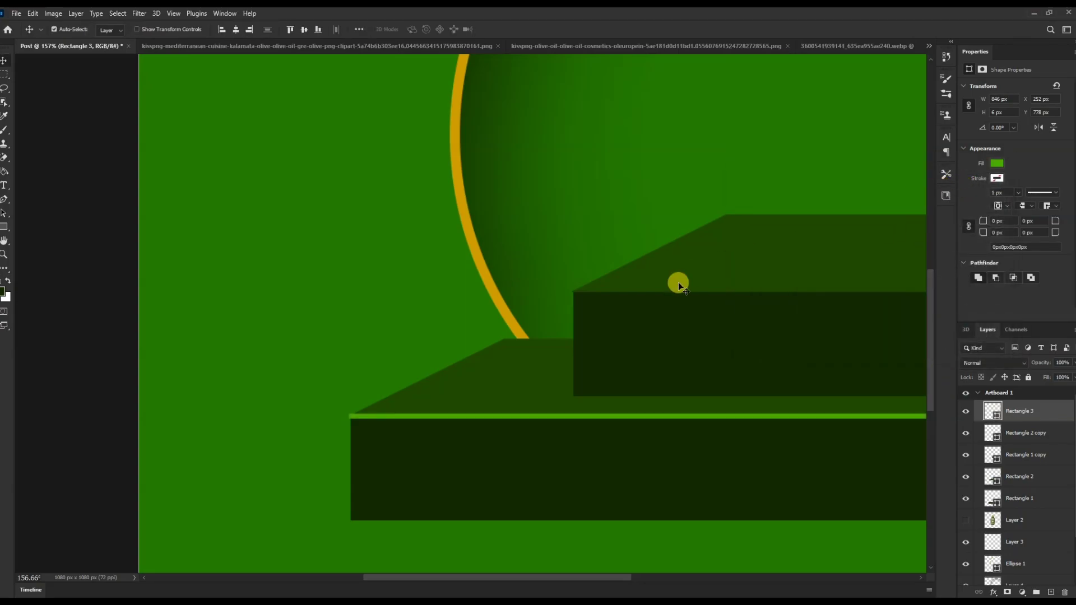
Apply a Gaussian Blur to the strip as a smart object and lower its opacity.
{"action": "left_click", "coordinate": [139, 13]}
{"action": "left_click", "coordinate": [378, 191]}
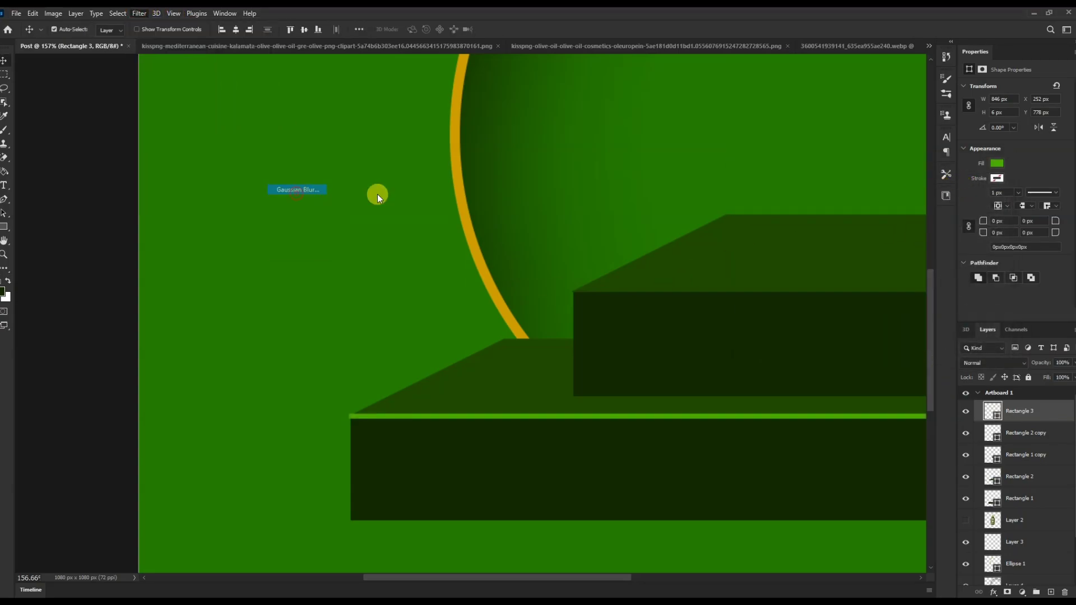
{"action": "left_click", "coordinate": [555, 230]}
{"action": "left_click_drag", "start_coordinate": [757, 270], "coordinate": [724, 272]}
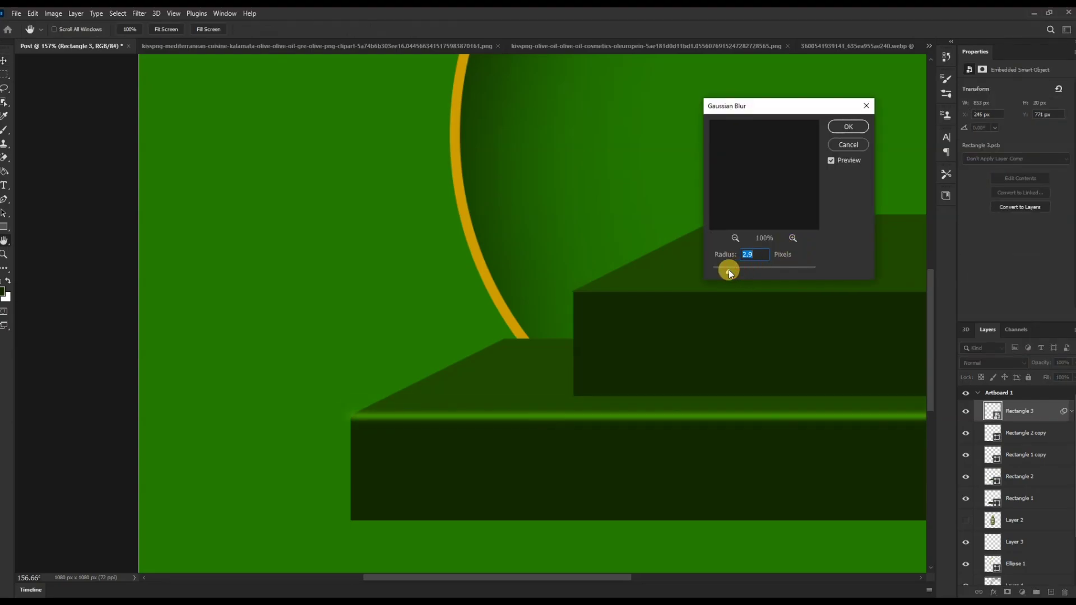
{"action": "left_click", "coordinate": [847, 127]}
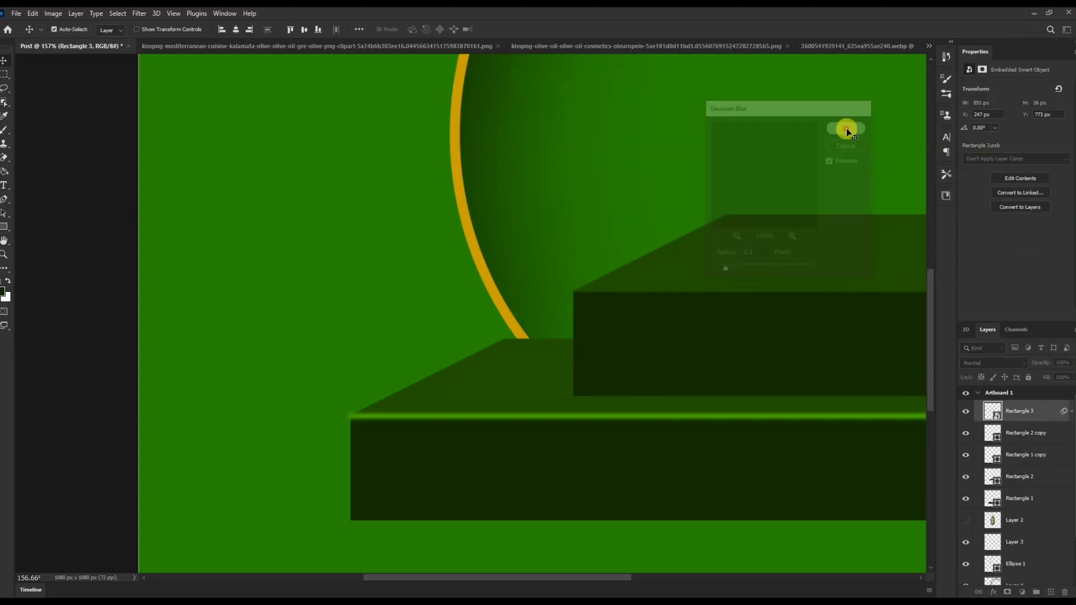
{"action": "scroll", "coordinate": [334, 399], "scroll_direction": "down", "scroll_amount": 2}
{"action": "scroll", "coordinate": [334, 399], "scroll_direction": "down", "scroll_amount": 1}
{"action": "scroll", "coordinate": [384, 399], "scroll_direction": "up", "scroll_amount": 1}
{"action": "left_click_drag", "start_coordinate": [1029, 366], "coordinate": [1022, 367]}
Place a highlight copy on the upper step's edge, rasterize it for erasing, and add a new layer.
{"action": "scroll", "coordinate": [364, 370], "scroll_direction": "up", "scroll_amount": 2}
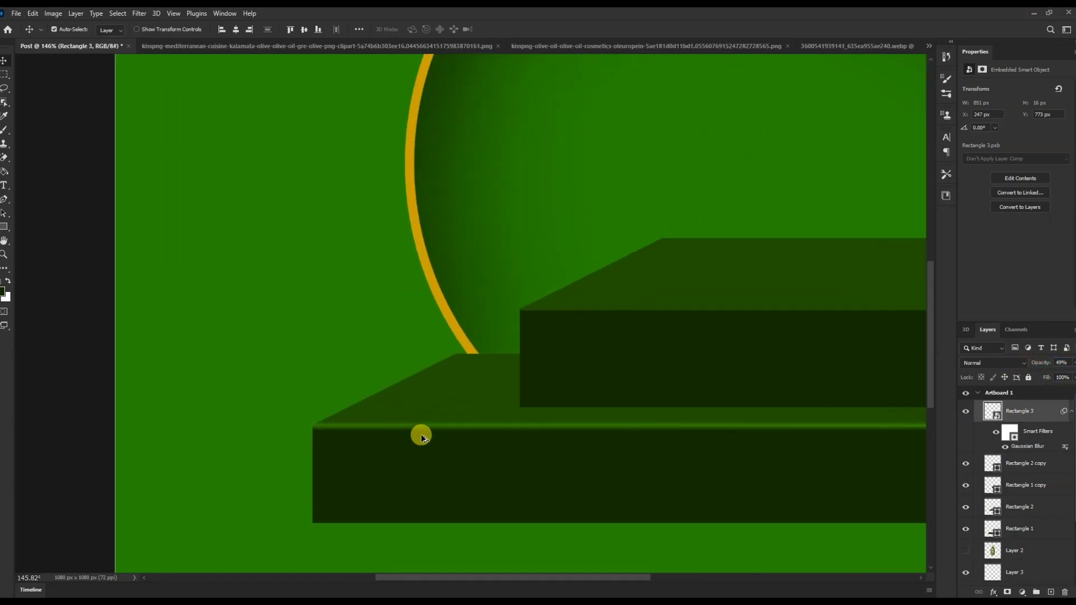
{"action": "left_click_drag", "start_coordinate": [462, 428], "coordinate": [668, 308], "text": "alt"}
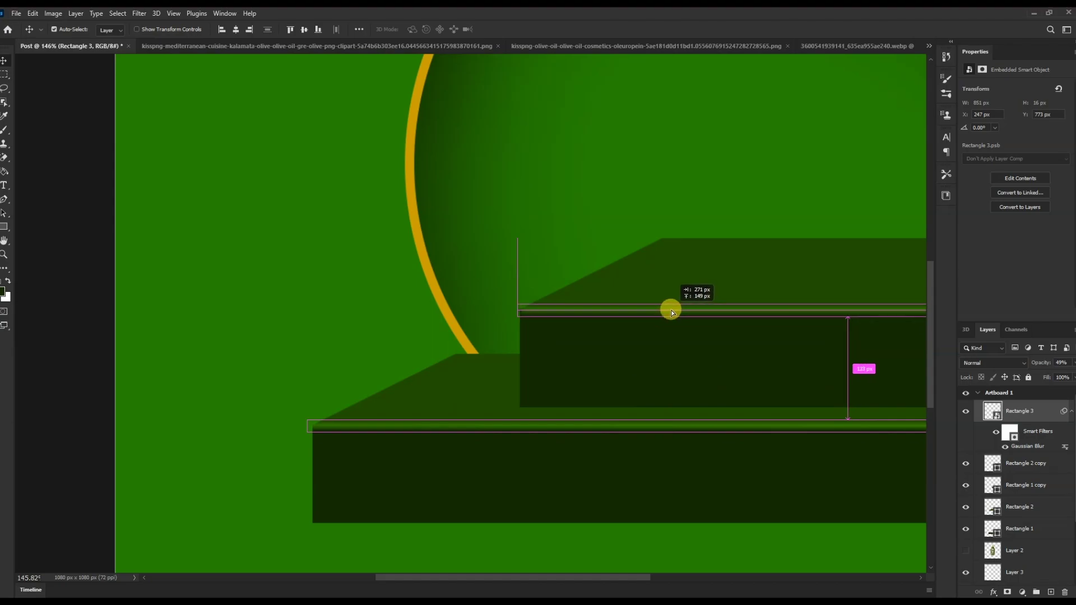
{"action": "key", "text": "Left"}
{"action": "key", "text": "Left"}
{"action": "key", "text": "Left"}
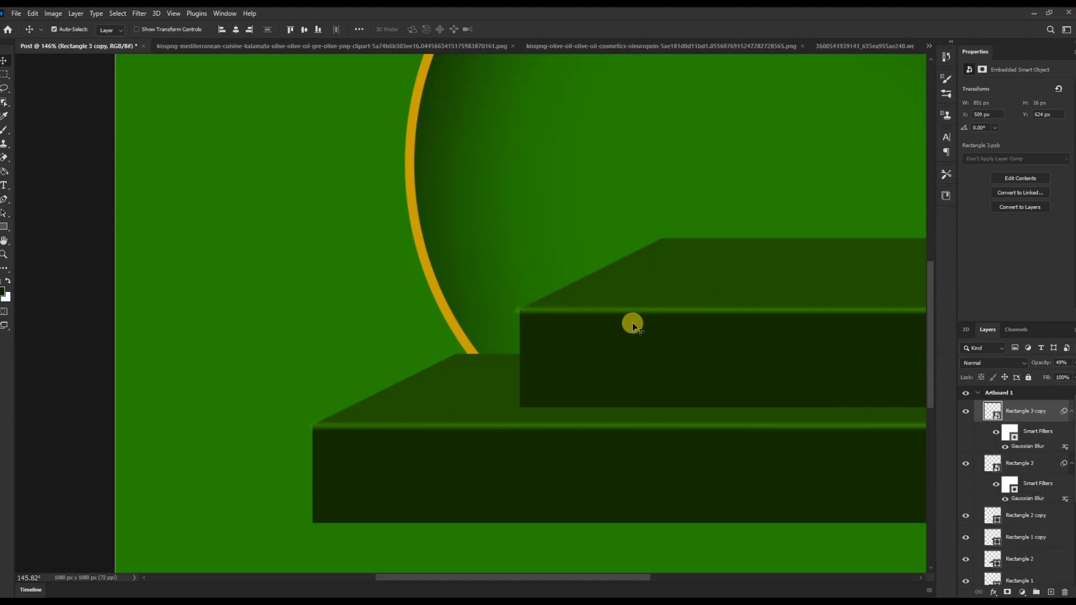
{"action": "key", "text": "e"}
{"action": "left_click", "coordinate": [523, 279]}
{"action": "key", "text": "Return"}
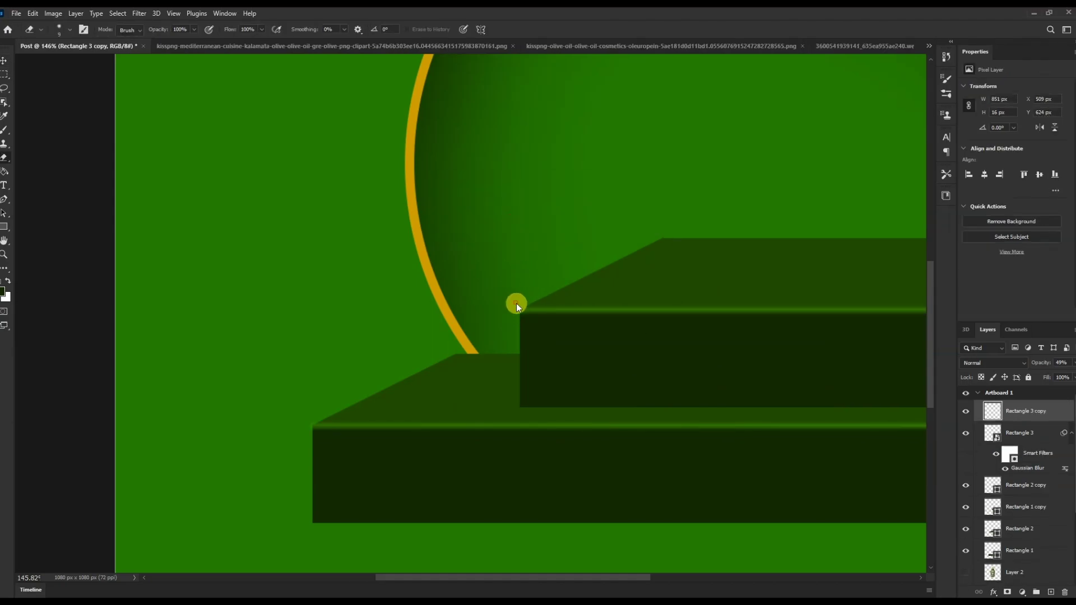
{"action": "scroll", "coordinate": [312, 416], "scroll_direction": "down", "scroll_amount": 1}
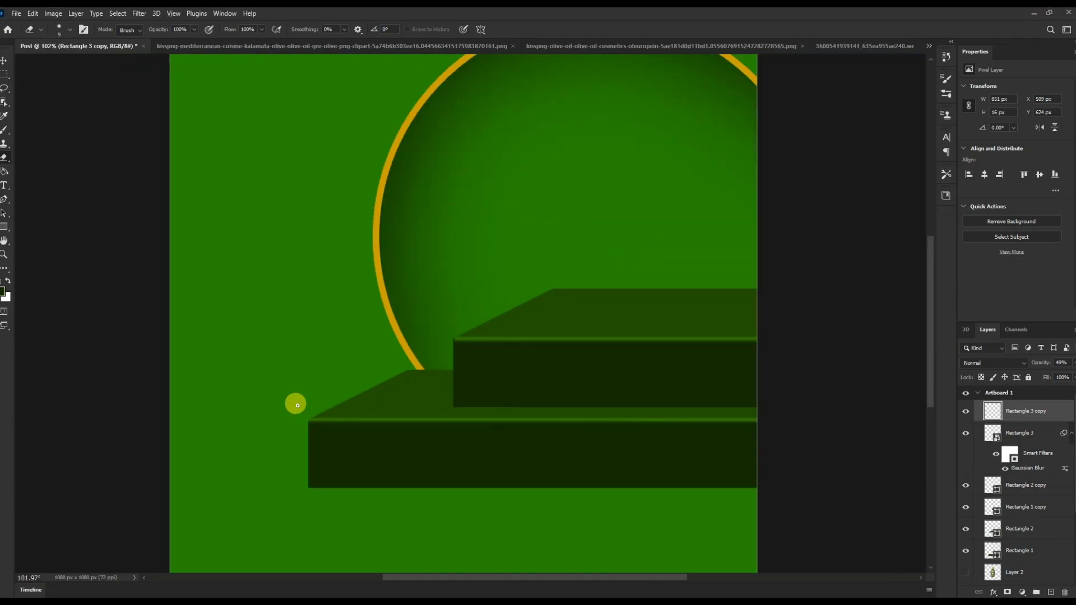
{"action": "scroll", "coordinate": [312, 415], "scroll_direction": "down", "scroll_amount": 1}
{"action": "key", "text": "v"}
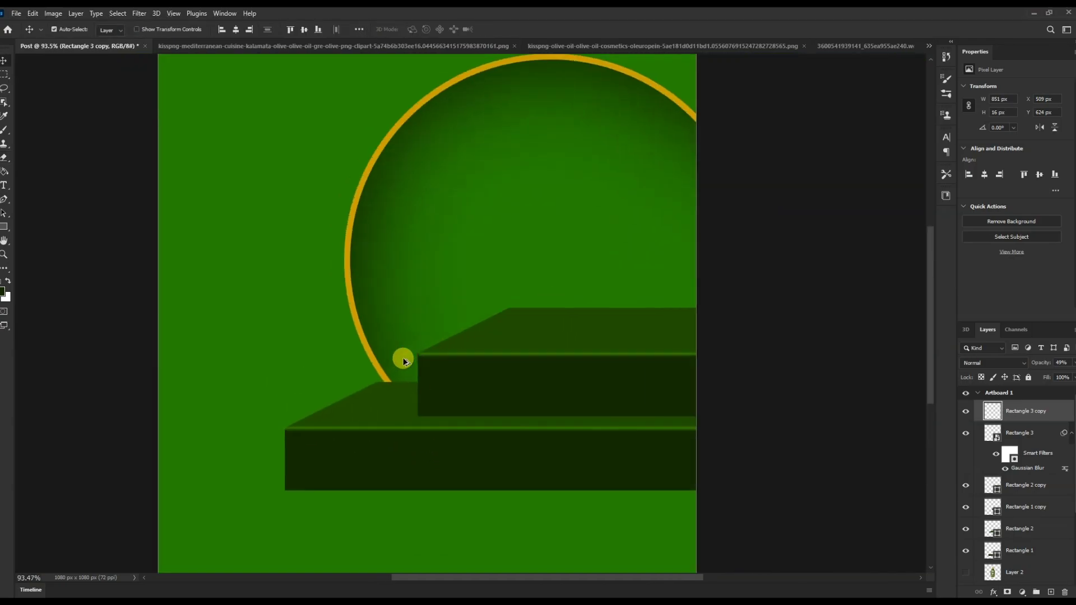
{"action": "left_click", "coordinate": [1051, 592]}
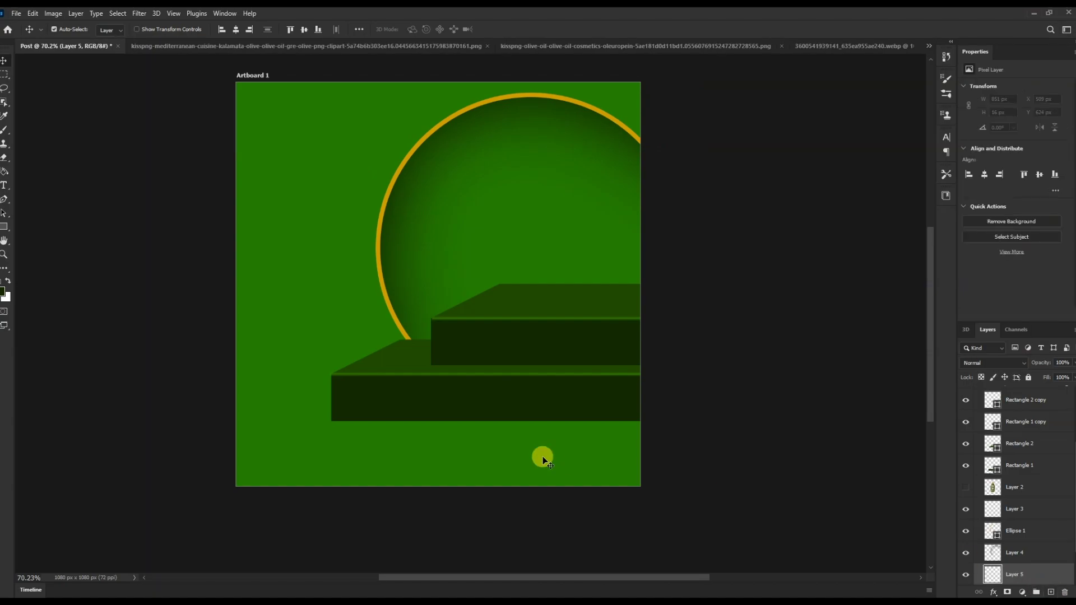
Set the brush foreground colour to light green.
{"action": "key", "text": "b"}
{"action": "left_click", "coordinate": [2, 291]}
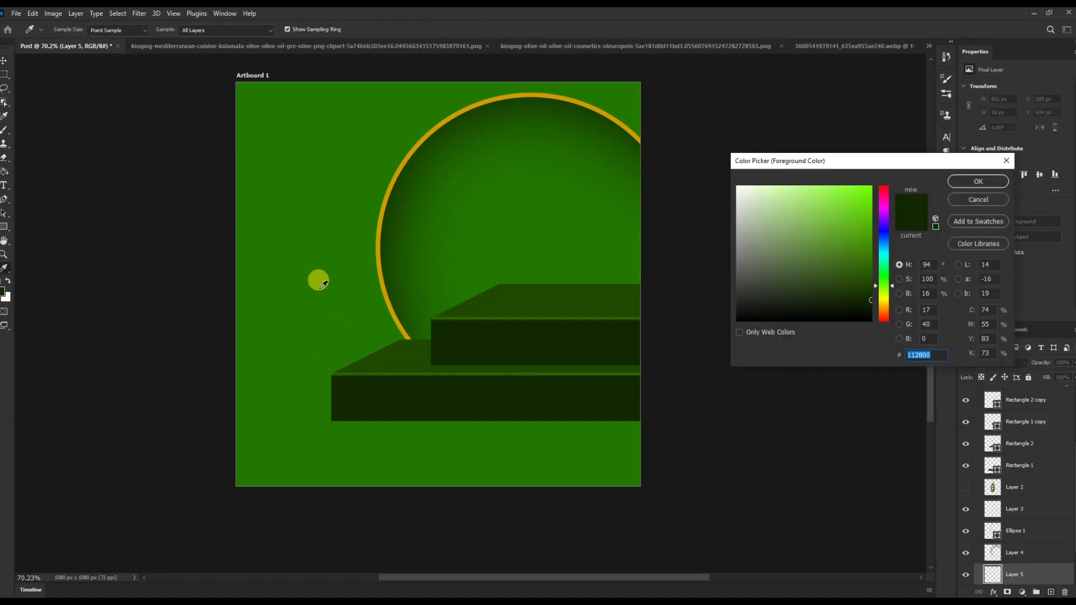
{"action": "left_click_drag", "start_coordinate": [830, 252], "coordinate": [817, 209]}
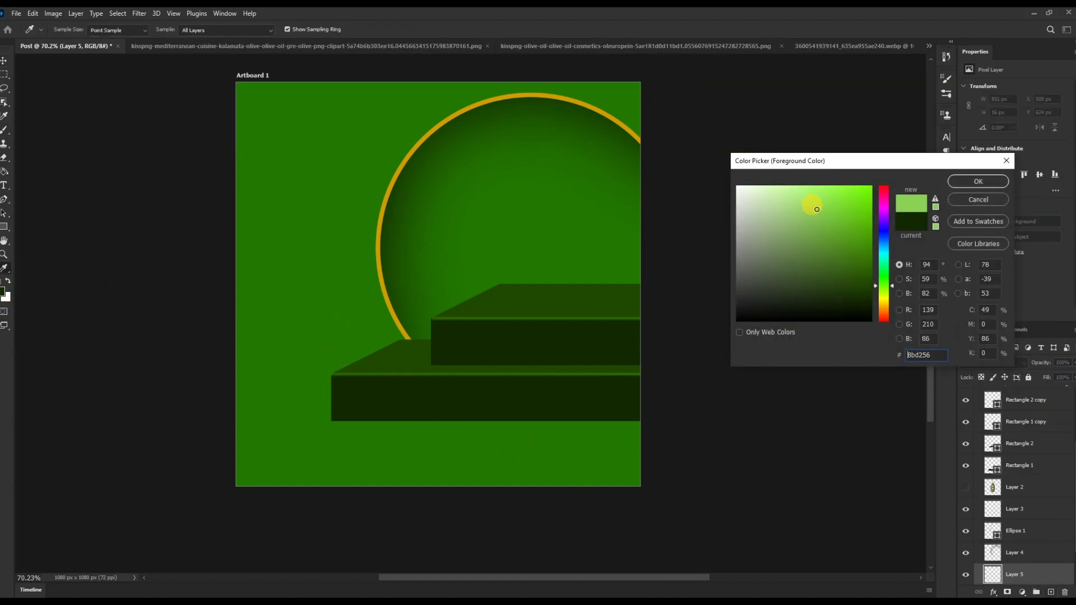
{"action": "left_click", "coordinate": [969, 189]}
With a large soft brush, paint light-green glows on the left side and along the bottom.
{"action": "scroll", "coordinate": [301, 432], "scroll_direction": "up", "scroll_amount": 3}
{"action": "key", "text": "bracketright"}
{"action": "key", "text": "bracketright"}
{"action": "key", "text": "bracketright"}
{"action": "key", "text": "bracketright"}
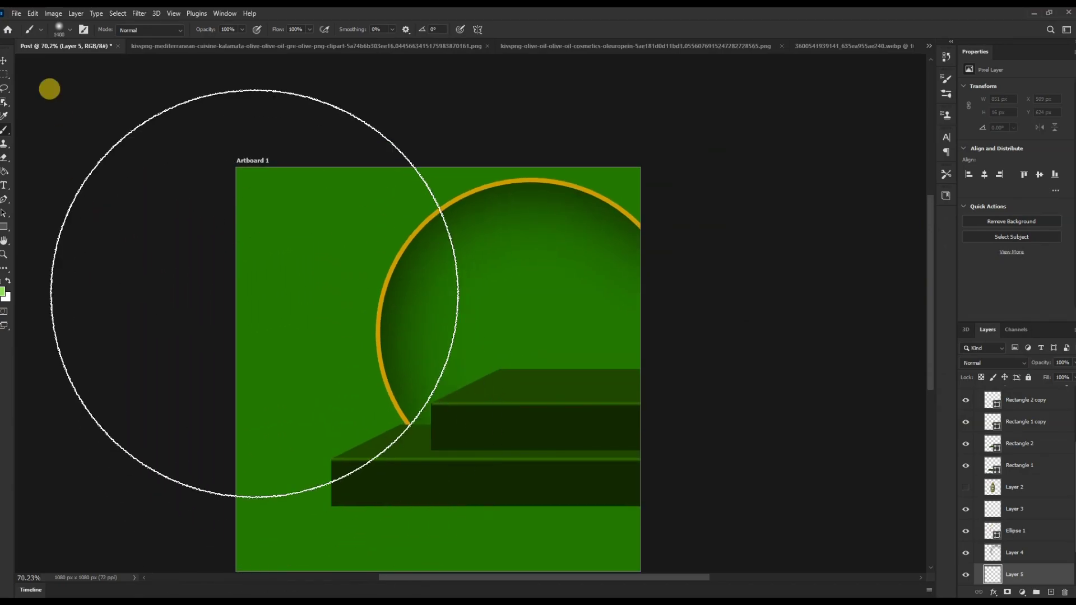
{"action": "left_click_drag", "start_coordinate": [254, 292], "coordinate": [230, 227]}
{"action": "scroll", "coordinate": [653, 314], "scroll_direction": "down", "scroll_amount": 3}
{"action": "scroll", "coordinate": [469, 421], "scroll_direction": "down", "scroll_amount": 2}
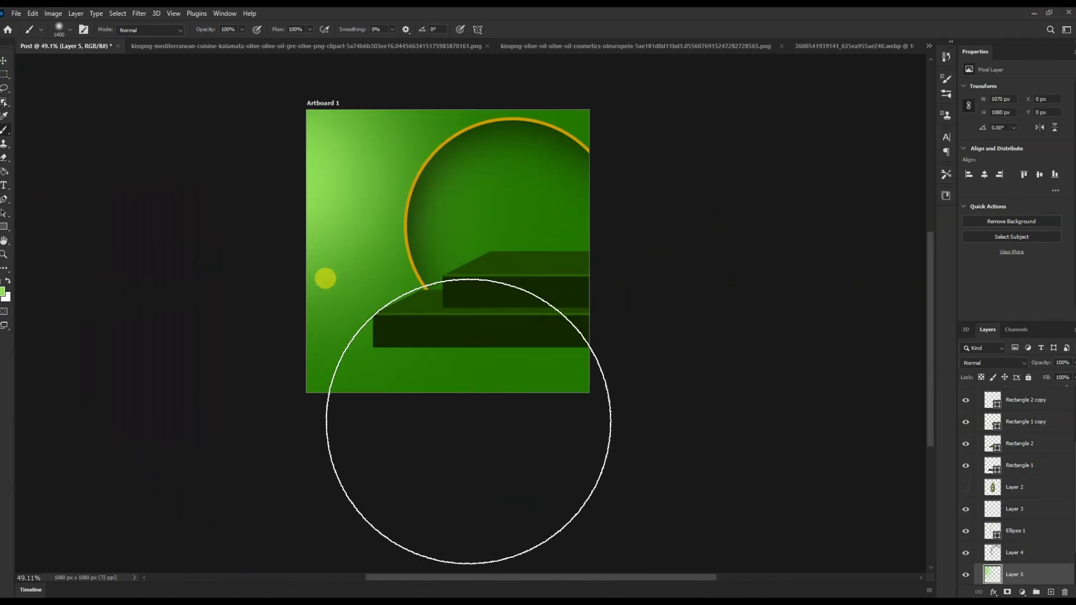
{"action": "left_click_drag", "start_coordinate": [506, 456], "coordinate": [817, 456]}
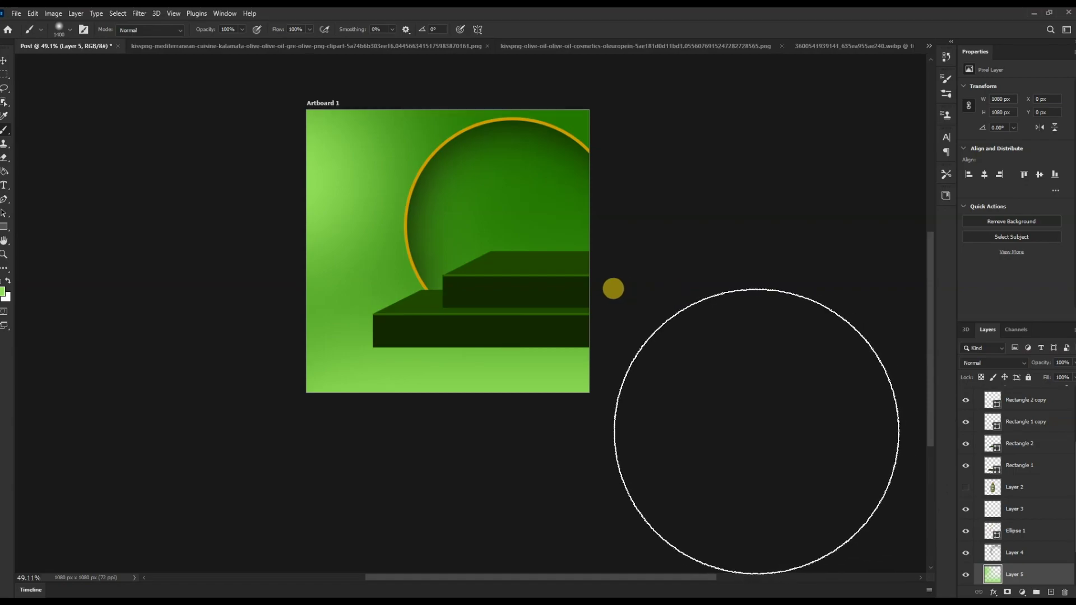
{"action": "scroll", "coordinate": [421, 336], "scroll_direction": "up", "scroll_amount": 2}
{"action": "scroll", "coordinate": [336, 252], "scroll_direction": "up", "scroll_amount": 1}
Change the Rectangle 2 step top fill to a lighter green.
{"action": "key", "text": "v"}
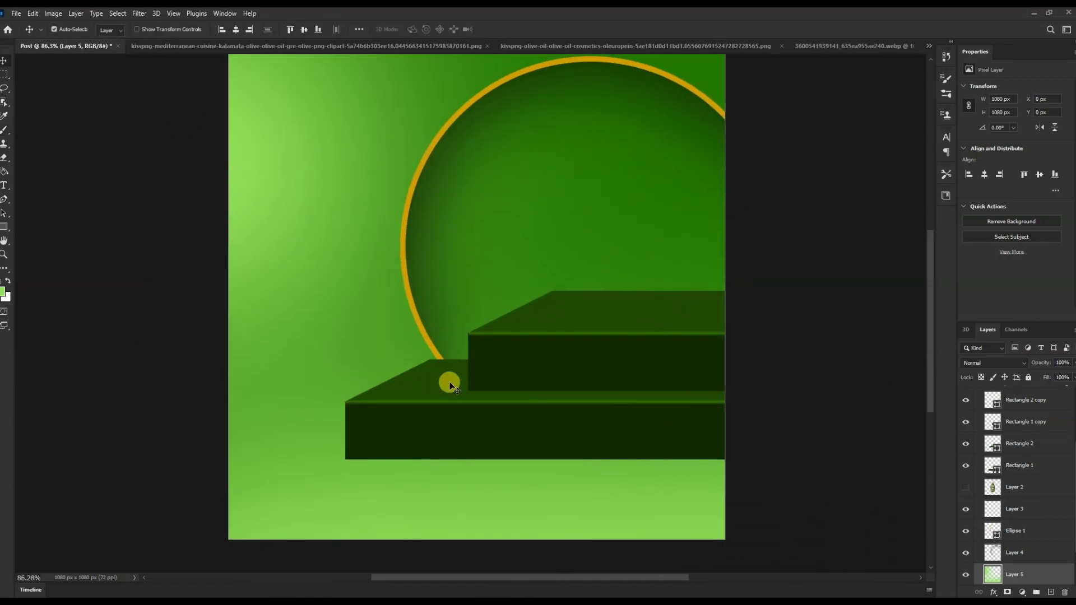
{"action": "left_click", "coordinate": [450, 385]}
{"action": "double_click", "coordinate": [992, 446]}
{"action": "left_click", "coordinate": [485, 485]}
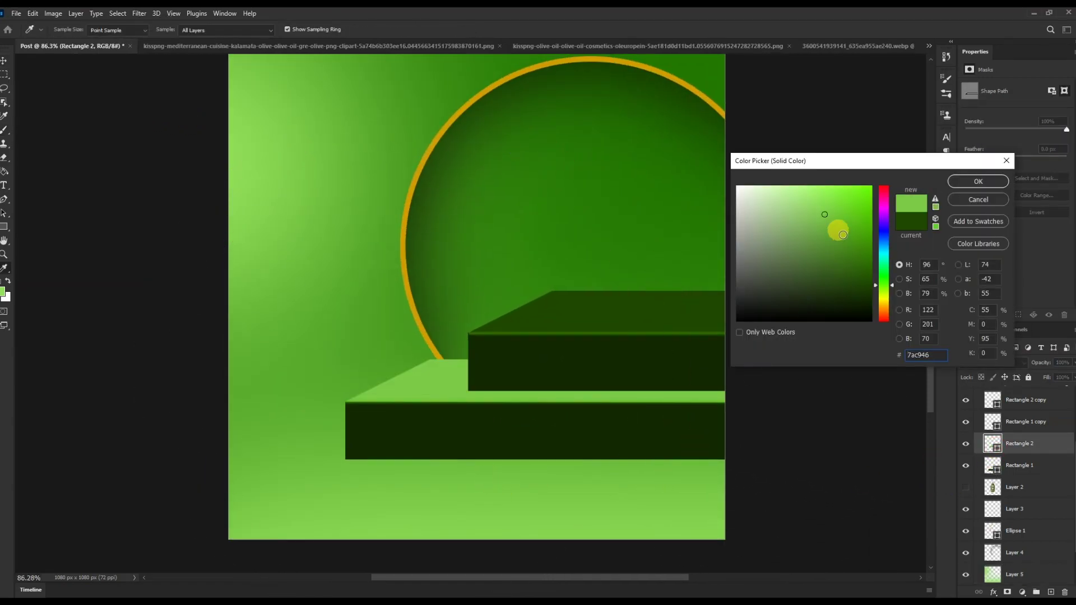
{"action": "mouse_move", "coordinate": [836, 229]}
{"action": "left_mouse_down"}
{"action": "mouse_move", "coordinate": [818, 196]}
{"action": "mouse_move", "coordinate": [860, 192]}
{"action": "mouse_move", "coordinate": [893, 238]}
{"action": "mouse_move", "coordinate": [906, 284]}
{"action": "mouse_move", "coordinate": [897, 252]}
{"action": "mouse_move", "coordinate": [752, 253]}
{"action": "mouse_move", "coordinate": [804, 255]}
{"action": "mouse_move", "coordinate": [751, 168]}
{"action": "mouse_move", "coordinate": [914, 270]}
{"action": "left_mouse_up"}
{"action": "left_click", "coordinate": [962, 201]}
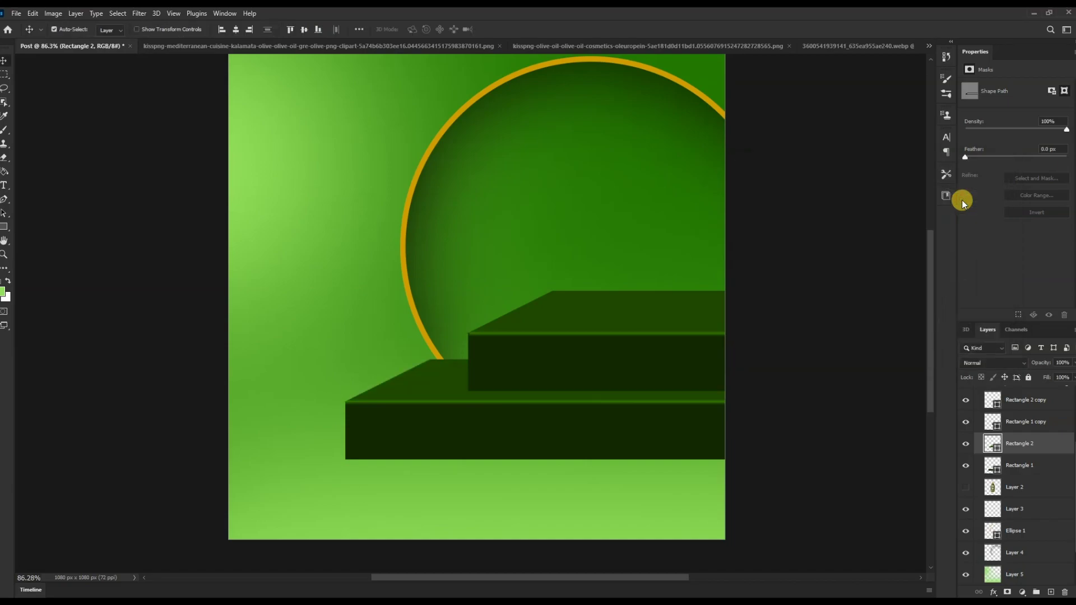
{"action": "scroll", "coordinate": [299, 365], "scroll_direction": "down", "scroll_amount": 3}
{"action": "scroll", "coordinate": [287, 402], "scroll_direction": "up", "scroll_amount": 2}
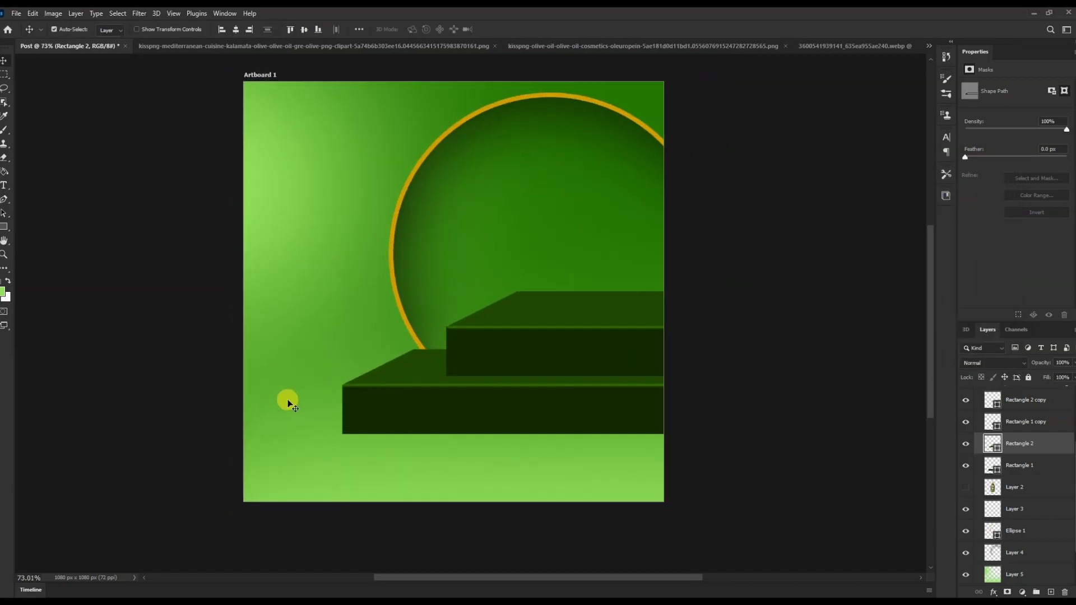
{"action": "scroll", "coordinate": [557, 418], "scroll_direction": "up", "scroll_amount": 3}
Adjust the Rectangle 2 copy green and darken the Rectangle 1 copy green.
{"action": "double_click", "coordinate": [992, 399]}
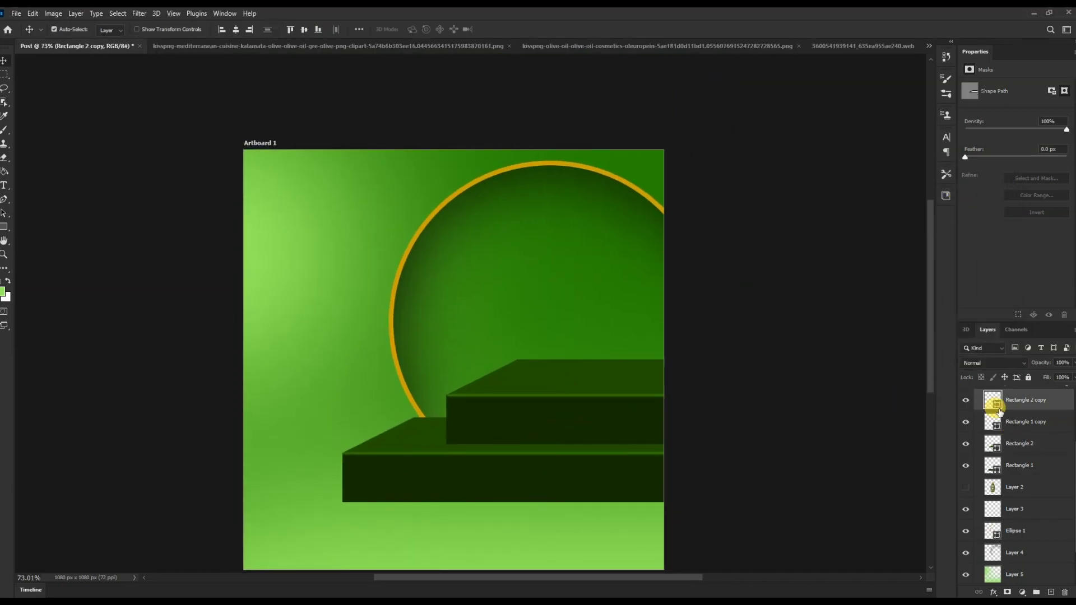
{"action": "left_click_drag", "start_coordinate": [863, 257], "coordinate": [868, 281]}
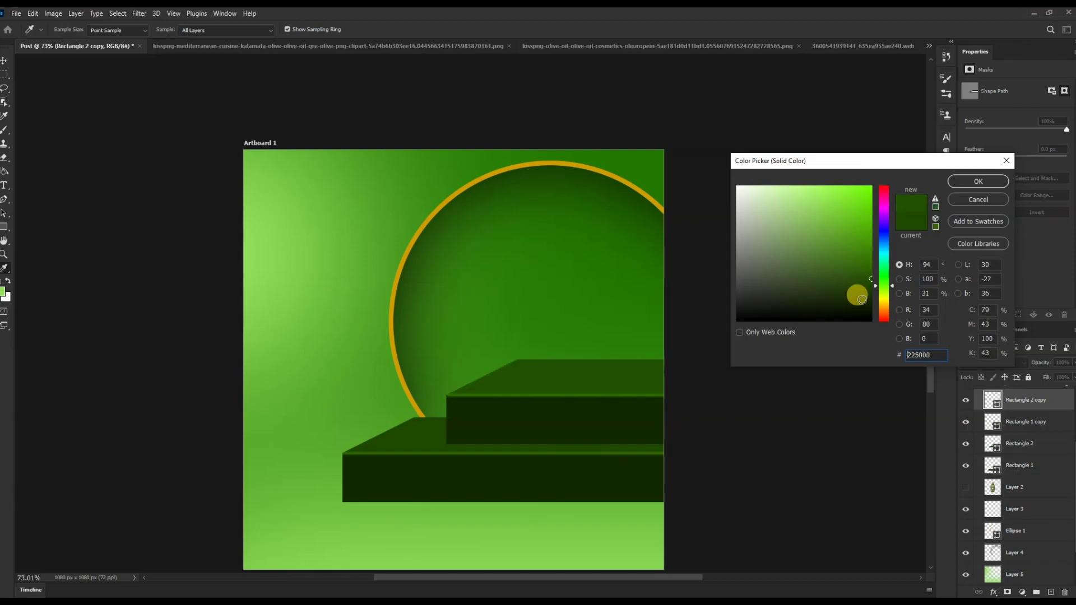
{"action": "key", "text": "Return"}
{"action": "left_click", "coordinate": [999, 415]}
{"action": "double_click", "coordinate": [992, 422]}
{"action": "mouse_move", "coordinate": [773, 264]}
{"action": "left_mouse_down"}
{"action": "mouse_move", "coordinate": [846, 264]}
{"action": "mouse_move", "coordinate": [875, 289]}
{"action": "left_mouse_up"}
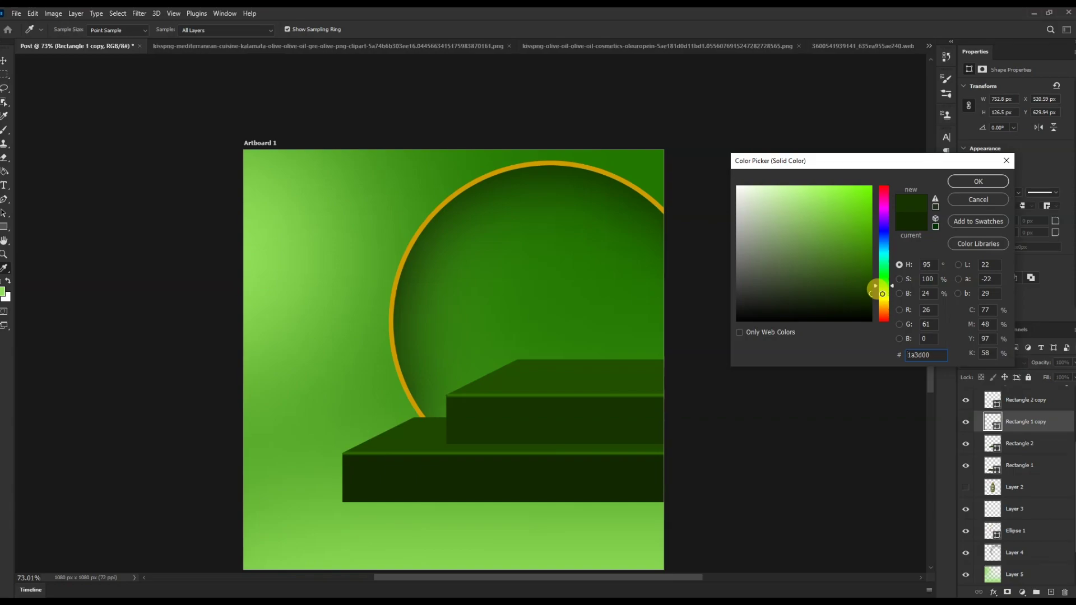
{"action": "left_click", "coordinate": [978, 181]}
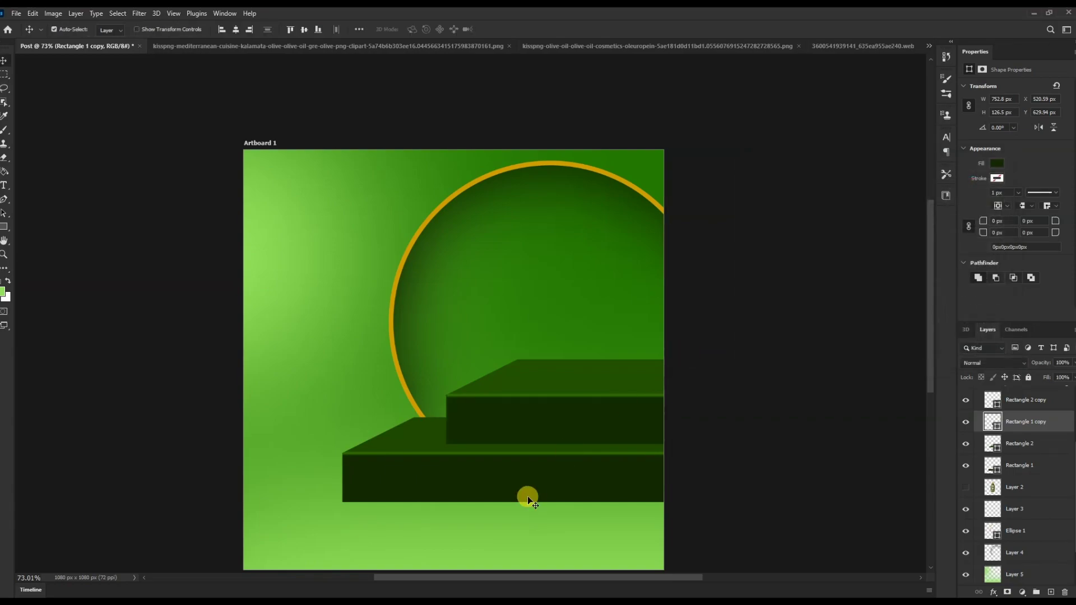
Give the lower step Rectangle 1 a dark green fill and reconfirm Rectangle 2's colour.
{"action": "left_click", "coordinate": [527, 496]}
{"action": "double_click", "coordinate": [980, 473]}
{"action": "left_click", "coordinate": [565, 416]}
{"action": "left_click", "coordinate": [823, 292]}
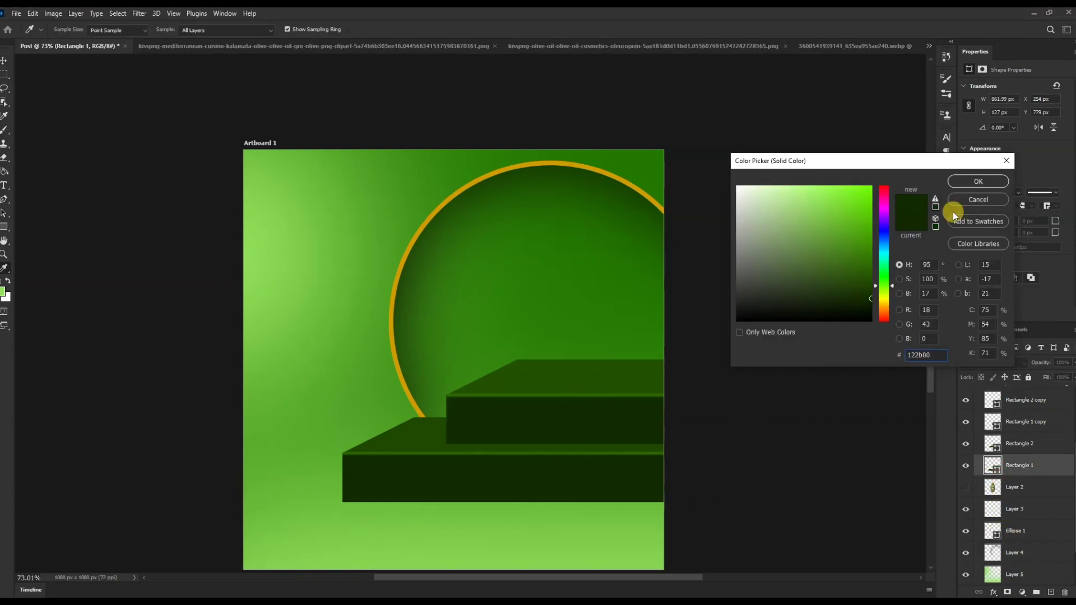
{"action": "key", "text": "Return"}
{"action": "left_click", "coordinate": [430, 443]}
{"action": "double_click", "coordinate": [992, 444]}
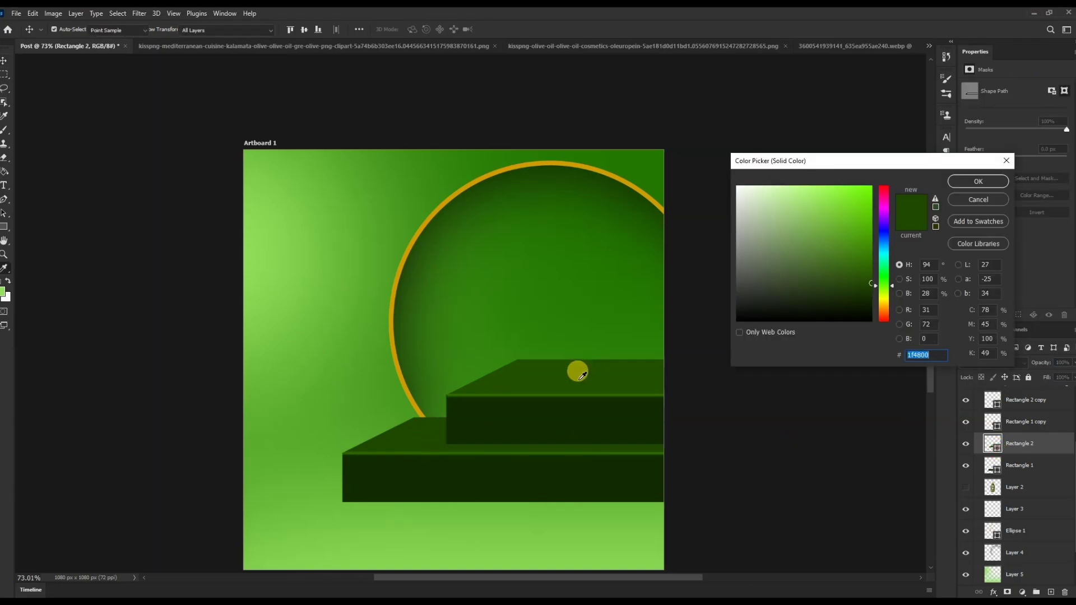
{"action": "left_click", "coordinate": [978, 181]}
{"action": "scroll", "coordinate": [419, 442], "scroll_direction": "down", "scroll_amount": 3}
{"action": "scroll", "coordinate": [282, 415], "scroll_direction": "up", "scroll_amount": 2}
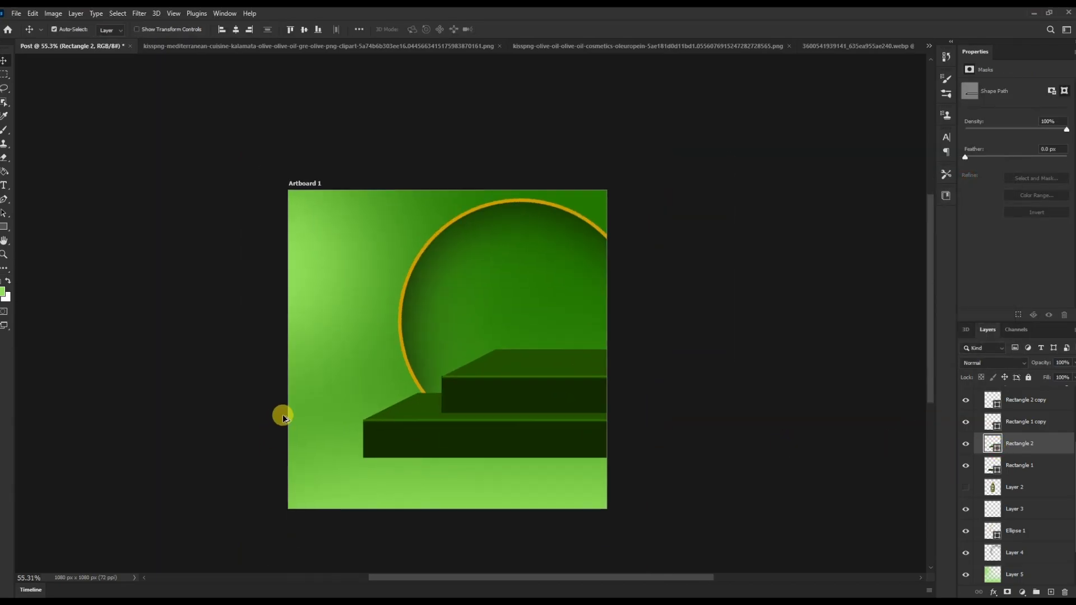
{"action": "left_click", "coordinate": [528, 428]}
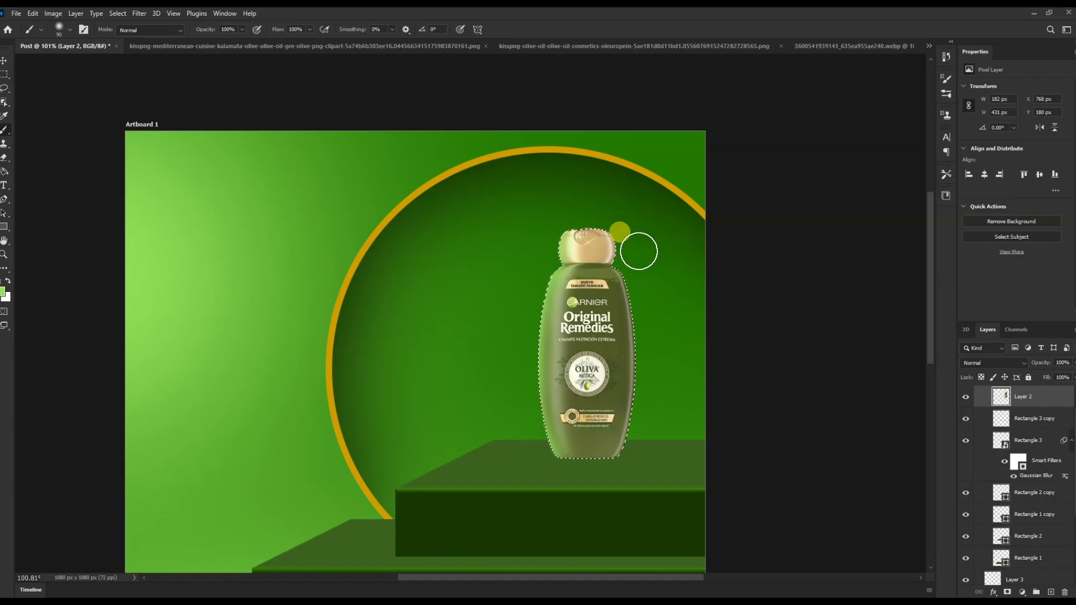
Deselect and centre the shampoo bottle on the upper step.
{"action": "key", "text": "v"}
{"action": "key", "text": "ctrl+d"}
{"action": "mouse_move", "coordinate": [597, 353]}
{"action": "left_mouse_down"}
{"action": "mouse_move", "coordinate": [581, 359]}
{"action": "mouse_move", "coordinate": [587, 366]}
{"action": "left_mouse_up"}
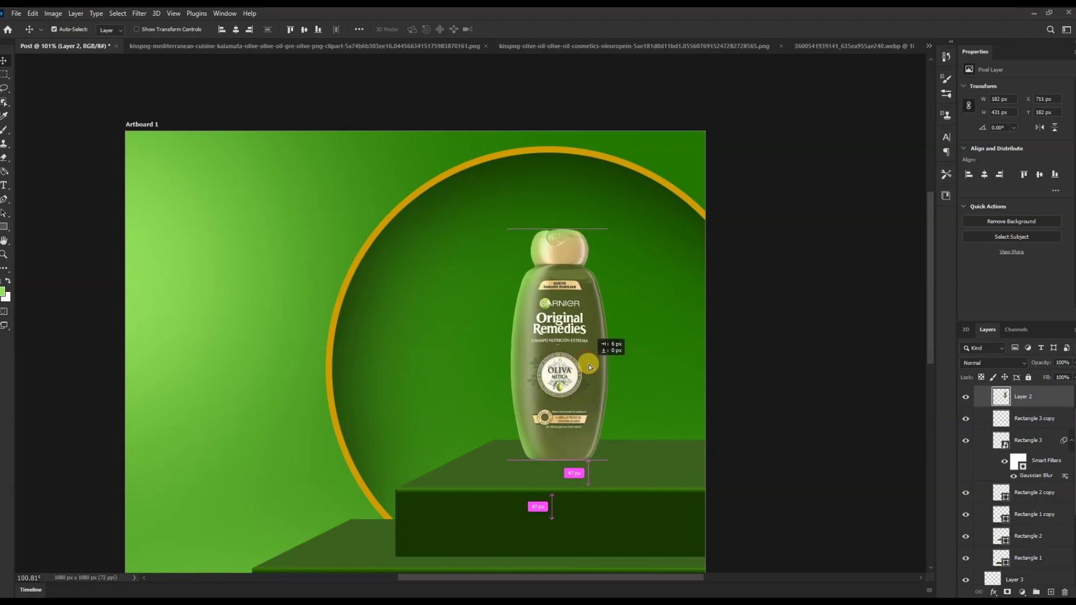
{"action": "left_click", "coordinate": [1028, 418]}
Paint a near-black dot on a new layer and squash it flat into a shadow under the bottle.
{"action": "left_click", "coordinate": [1052, 593]}
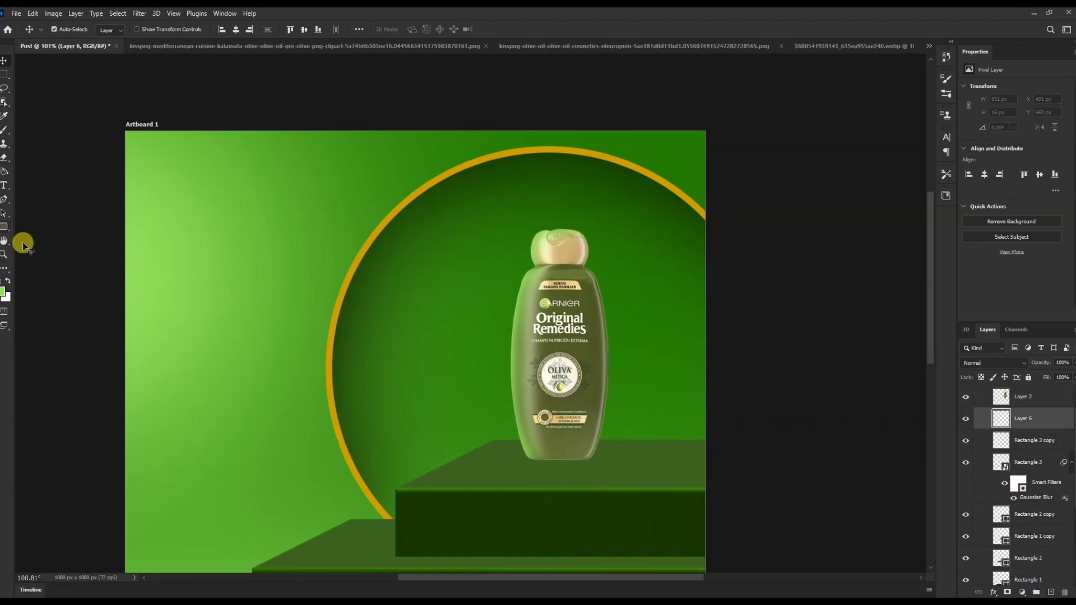
{"action": "key", "text": "i"}
{"action": "left_click", "coordinate": [3, 291]}
{"action": "left_click_drag", "start_coordinate": [782, 286], "coordinate": [730, 312]}
{"action": "left_click", "coordinate": [959, 181]}
{"action": "key", "text": "b"}
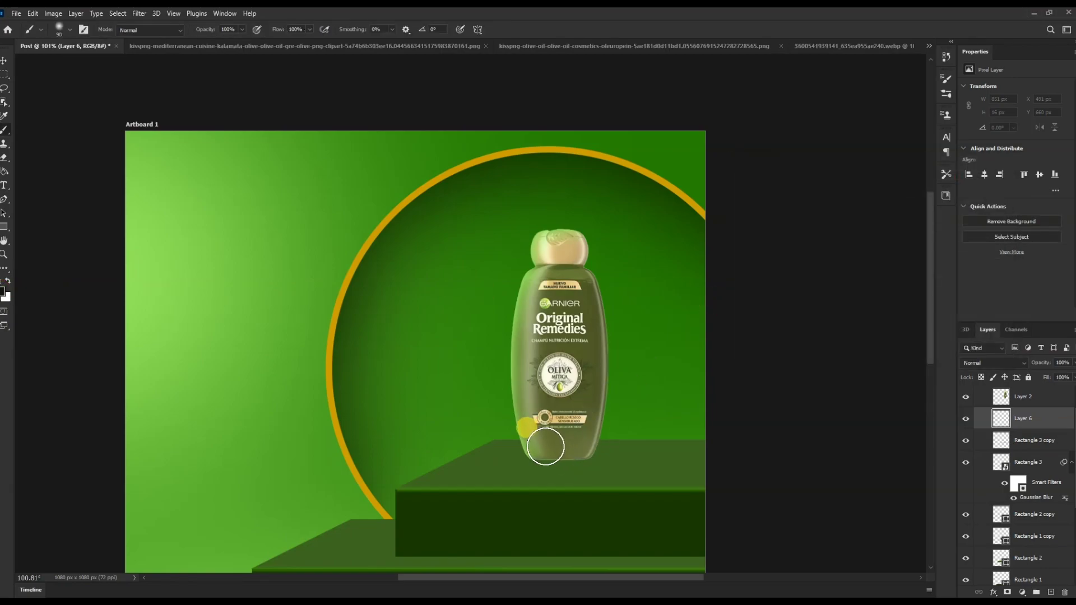
{"action": "left_click", "coordinate": [549, 457]}
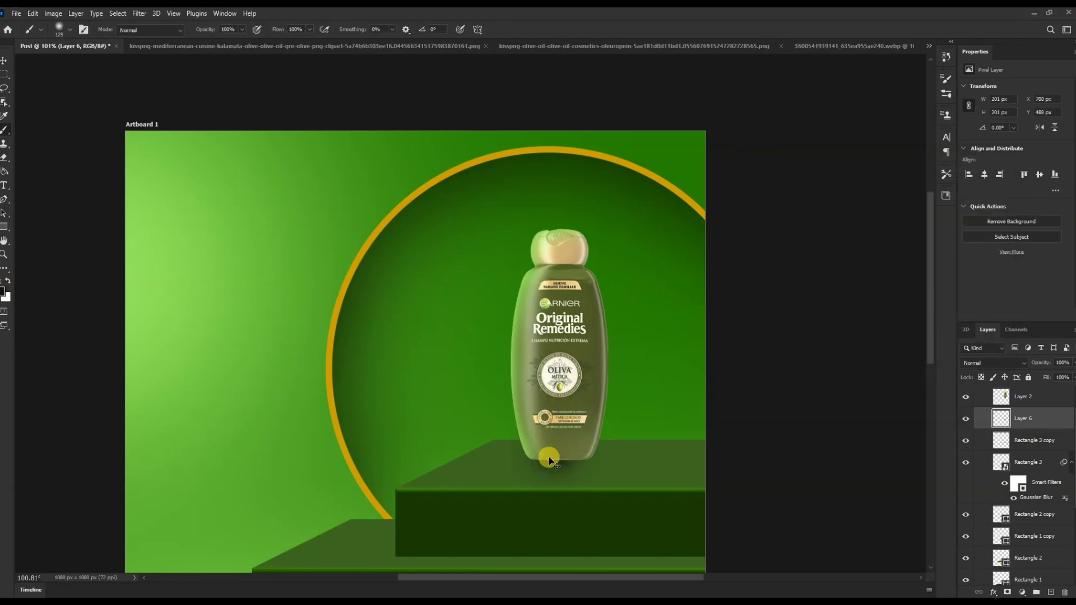
{"action": "key", "text": "ctrl+t"}
{"action": "mouse_move", "coordinate": [572, 497]}
{"action": "left_mouse_down"}
{"action": "mouse_move", "coordinate": [565, 445]}
{"action": "mouse_move", "coordinate": [580, 459]}
{"action": "mouse_move", "coordinate": [627, 460]}
{"action": "left_mouse_up"}
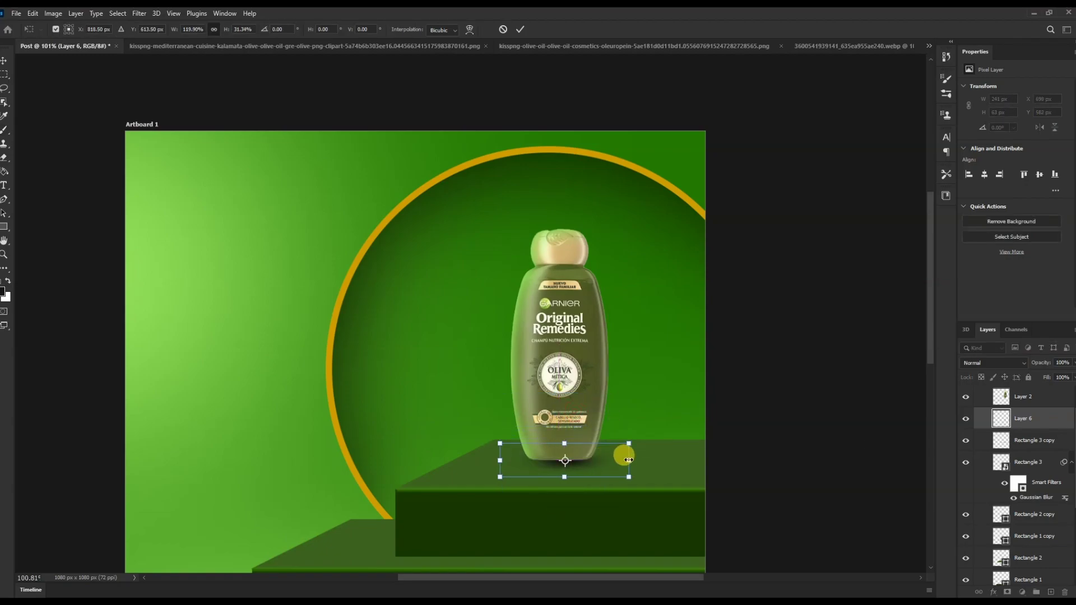
{"action": "left_click_drag", "start_coordinate": [561, 477], "coordinate": [584, 465]}
{"action": "key", "text": "Return"}
Paste the olive branch image and scale and tilt it beside the bottle.
{"action": "key", "text": "b"}
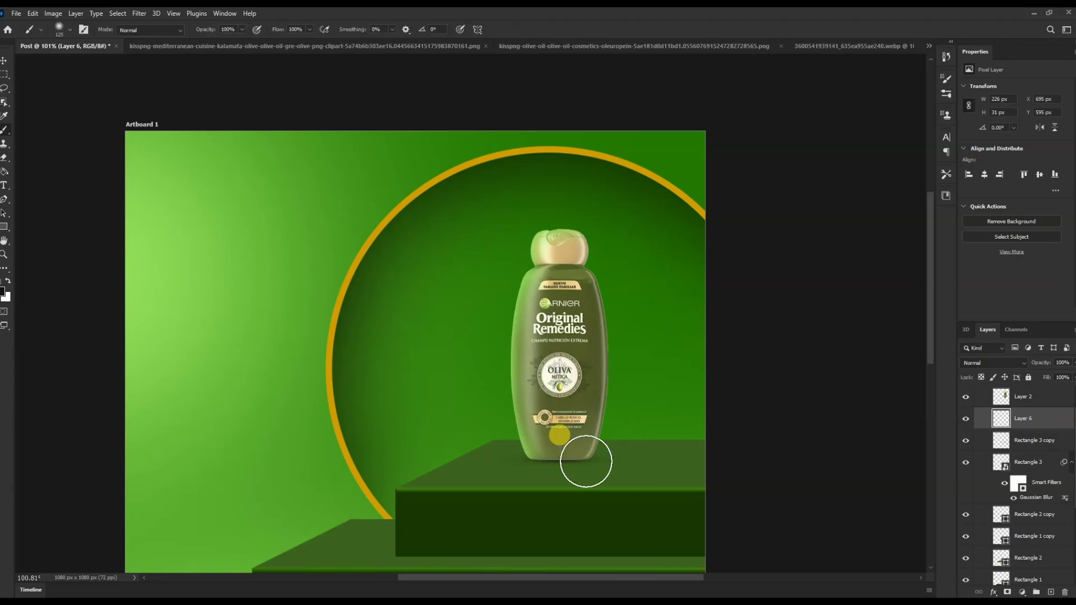
{"action": "scroll", "coordinate": [447, 401], "scroll_direction": "down", "scroll_amount": 3}
{"action": "scroll", "coordinate": [467, 329], "scroll_direction": "down", "scroll_amount": 3}
{"action": "scroll", "coordinate": [348, 338], "scroll_direction": "up", "scroll_amount": 2}
{"action": "key", "text": "ctrl+v"}
{"action": "key", "text": "ctrl+t"}
{"action": "mouse_move", "coordinate": [300, 131]}
{"action": "left_mouse_down"}
{"action": "mouse_move", "coordinate": [312, 247]}
{"action": "mouse_move", "coordinate": [360, 295]}
{"action": "mouse_move", "coordinate": [332, 338]}
{"action": "mouse_move", "coordinate": [503, 320]}
{"action": "mouse_move", "coordinate": [534, 288]}
{"action": "left_mouse_up"}
Commit the olive branch above the bottle layer and brush shading over it.
{"action": "key", "text": "Return"}
{"action": "key", "text": "ctrl+bracketright"}
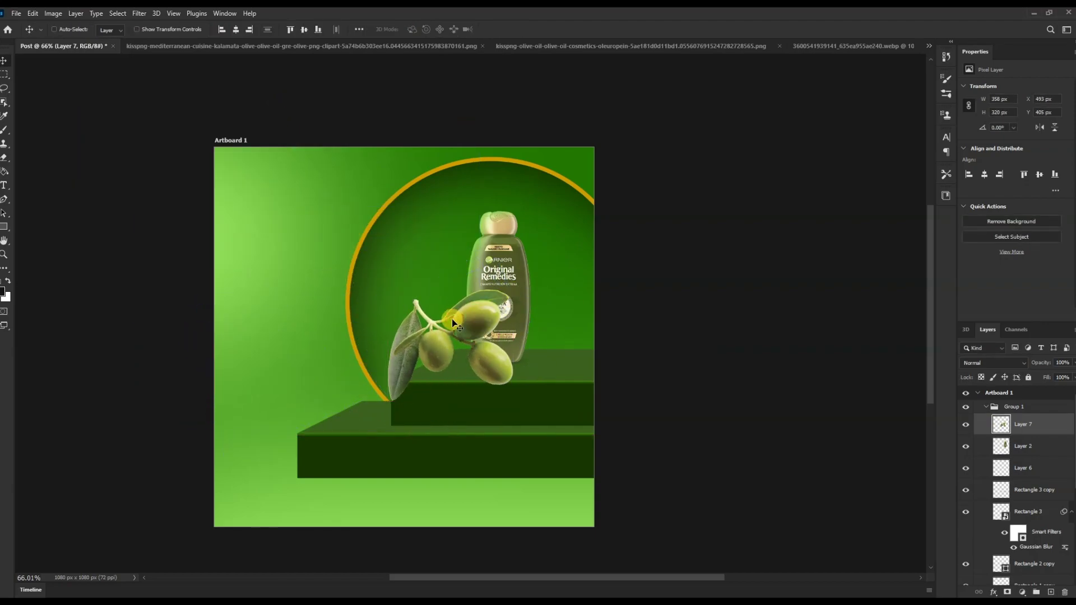
{"action": "key", "text": "ctrl+t"}
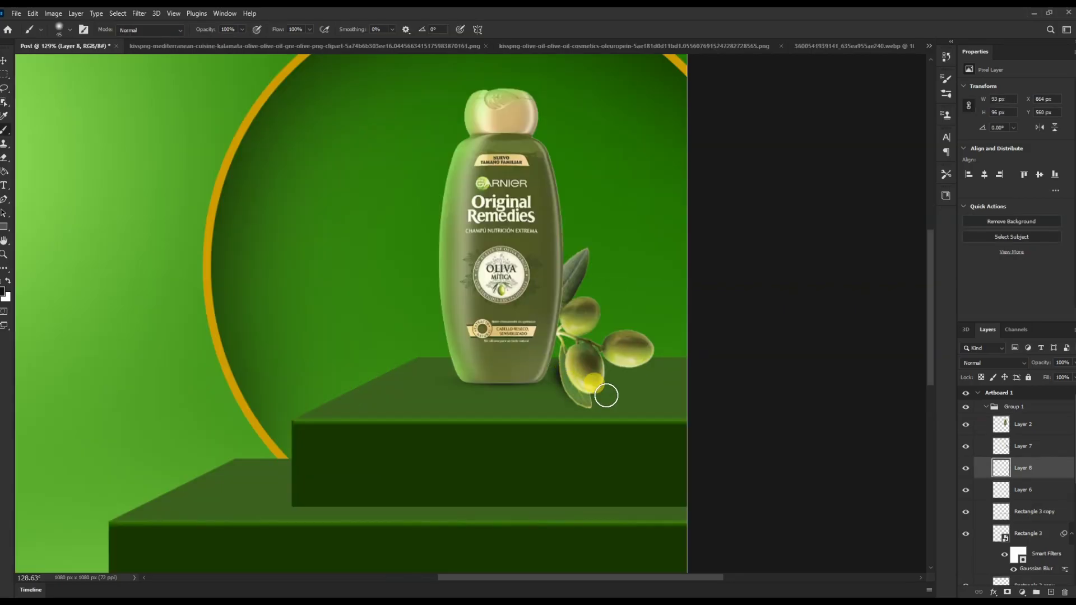
{"action": "left_click_drag", "start_coordinate": [612, 359], "coordinate": [648, 359]}
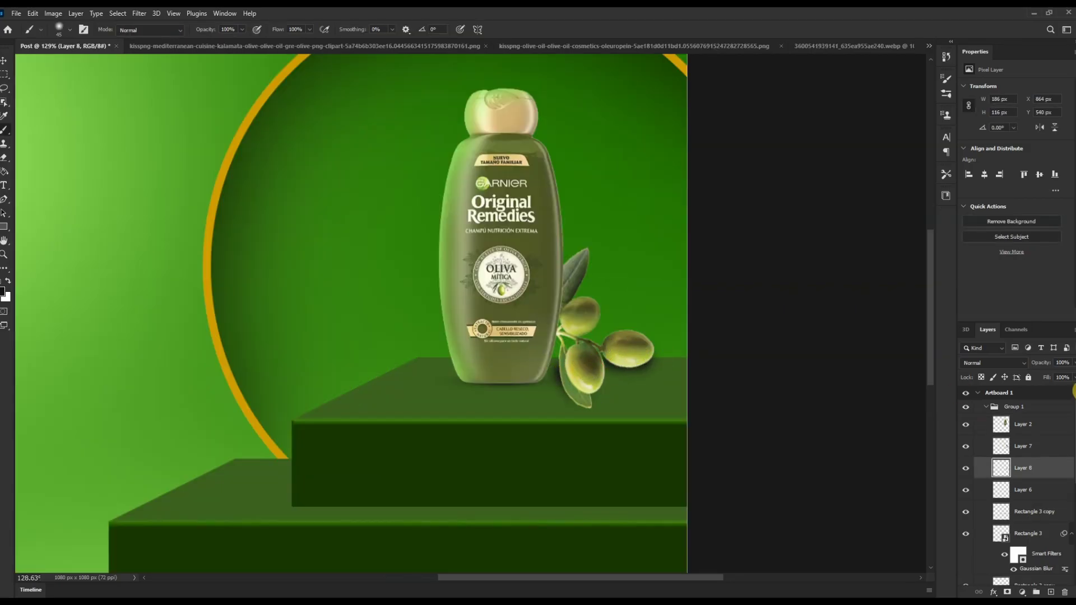
Switch to the kalamata olive image document.
{"action": "scroll", "coordinate": [684, 408], "scroll_direction": "down", "scroll_amount": 3}
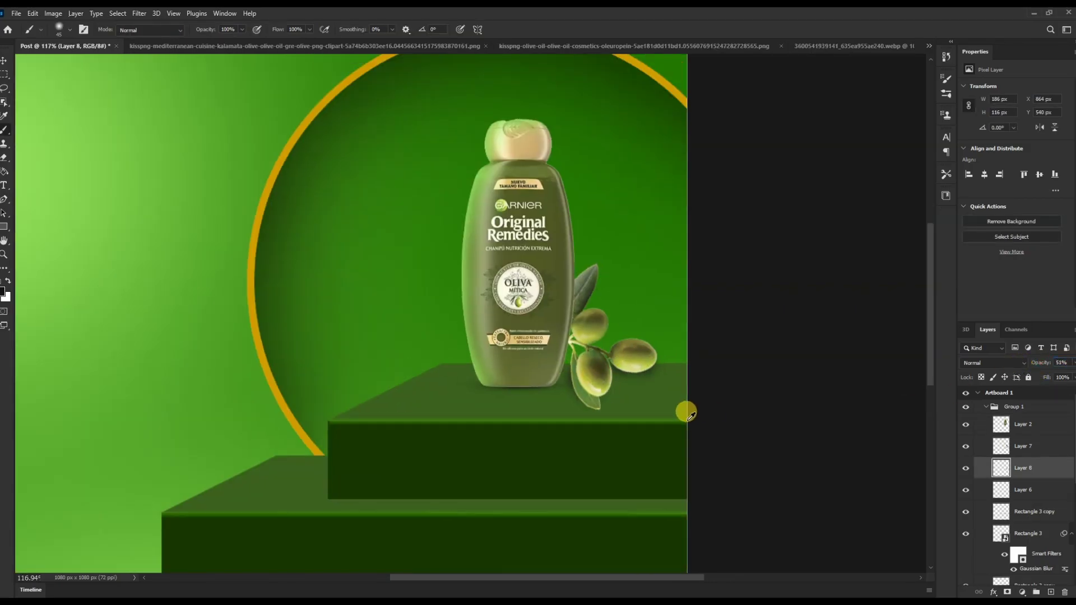
{"action": "scroll", "coordinate": [684, 414], "scroll_direction": "down", "scroll_amount": 2}
{"action": "scroll", "coordinate": [603, 289], "scroll_direction": "up", "scroll_amount": 3}
{"action": "scroll", "coordinate": [603, 288], "scroll_direction": "down", "scroll_amount": 2}
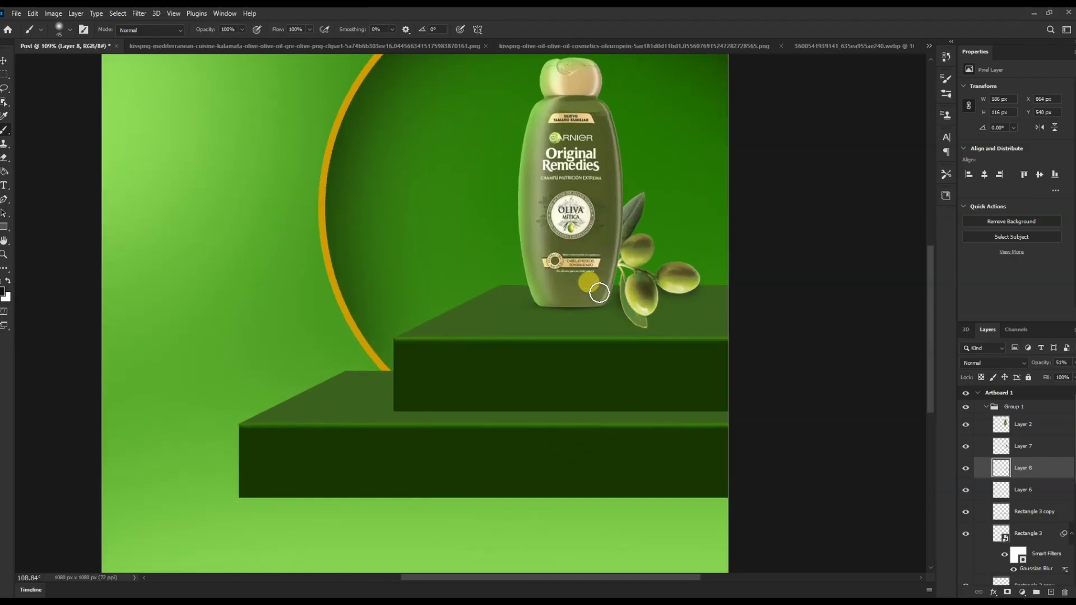
{"action": "scroll", "coordinate": [616, 194], "scroll_direction": "down", "scroll_amount": 3}
{"action": "left_click", "coordinate": [358, 45]}
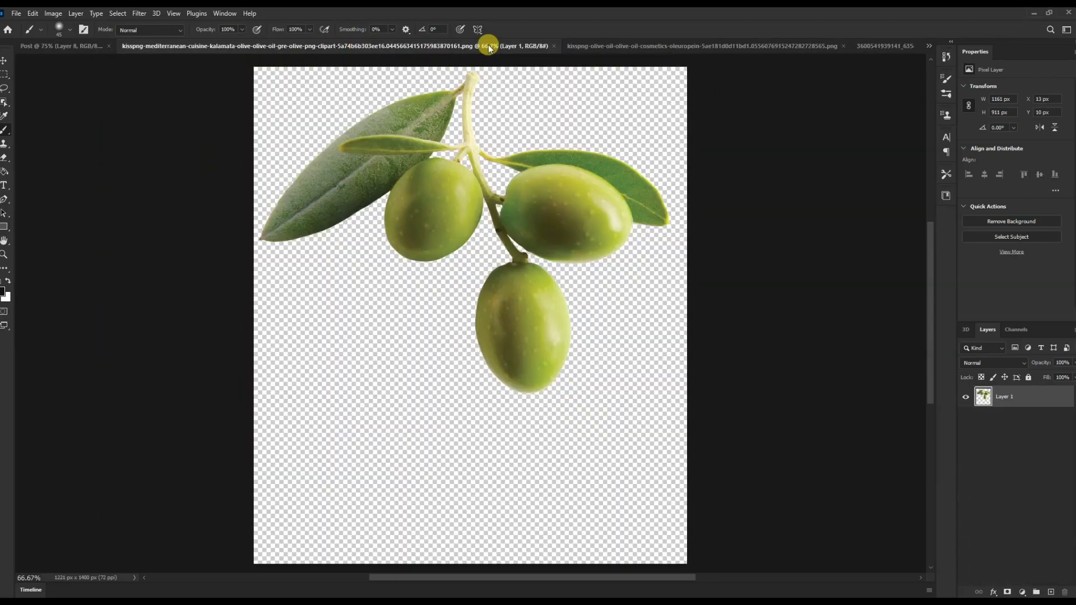
Close the kalamata image and place the three-olive cluster above the podium group, scaled to about 58%.
{"action": "left_click", "coordinate": [554, 46]}
{"action": "left_click", "coordinate": [454, 46]}
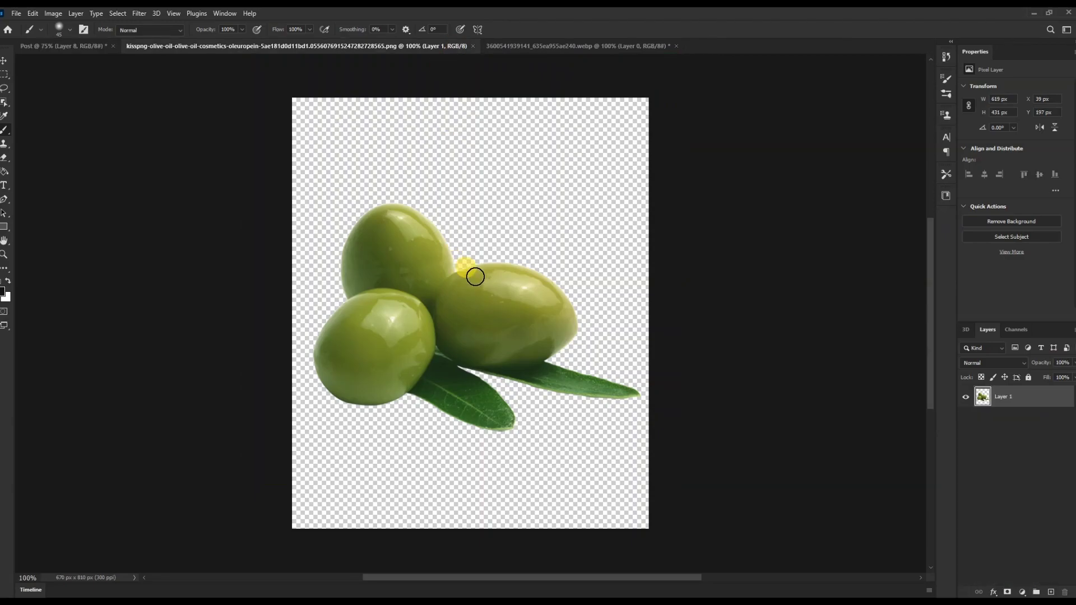
{"action": "left_click_drag", "start_coordinate": [509, 285], "coordinate": [526, 300]}
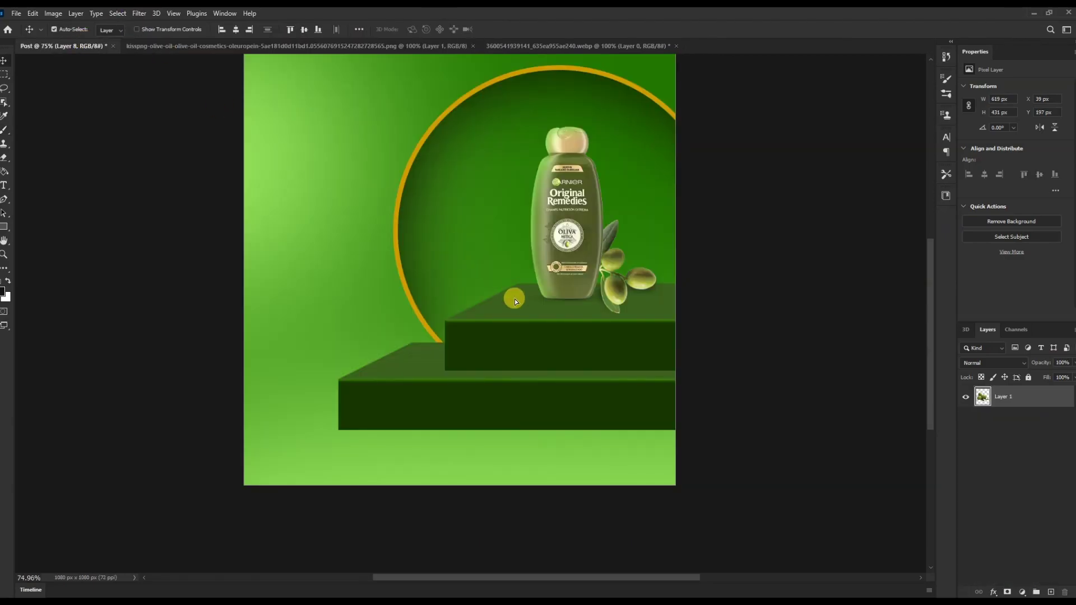
{"action": "key", "text": "ctrl+t"}
{"action": "left_click_drag", "start_coordinate": [391, 211], "coordinate": [439, 283]}
{"action": "left_click_drag", "start_coordinate": [543, 339], "coordinate": [569, 284]}
{"action": "key", "text": "Return"}
{"action": "key", "text": "ctrl+bracketright"}
{"action": "key", "text": "ctrl+bracketright"}
{"action": "key", "text": "ctrl+bracketright"}
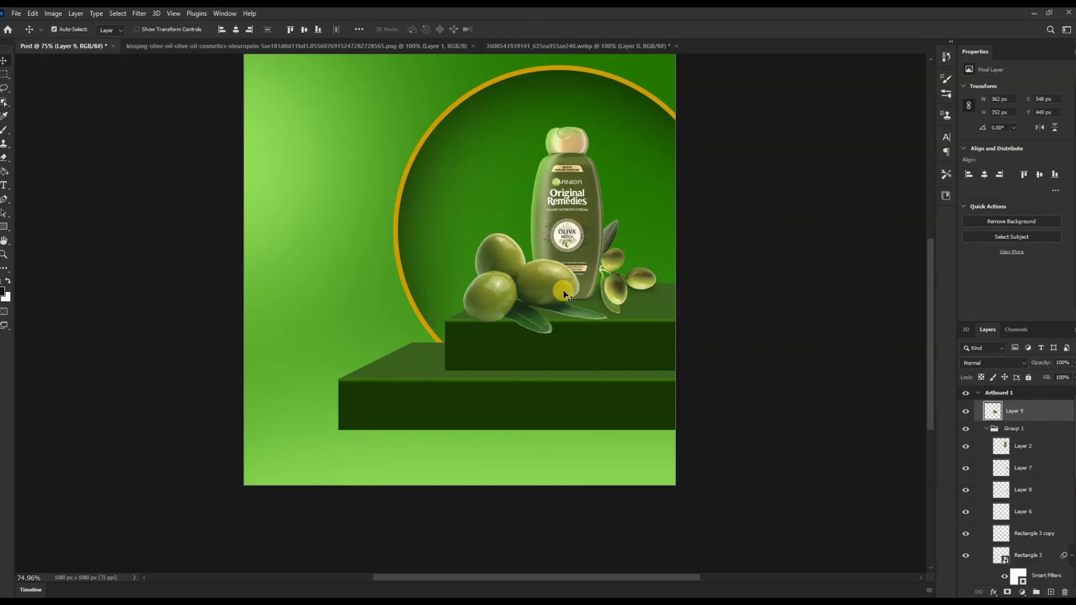
Shrink the olive cluster further and seat it on the top step beside the bottle.
{"action": "key", "text": "ctrl+t"}
{"action": "mouse_move", "coordinate": [537, 332]}
{"action": "left_mouse_down"}
{"action": "mouse_move", "coordinate": [536, 291]}
{"action": "mouse_move", "coordinate": [549, 303]}
{"action": "left_mouse_up"}
{"action": "scroll", "coordinate": [552, 265], "scroll_direction": "up", "scroll_amount": 5}
{"action": "key", "text": "Return"}
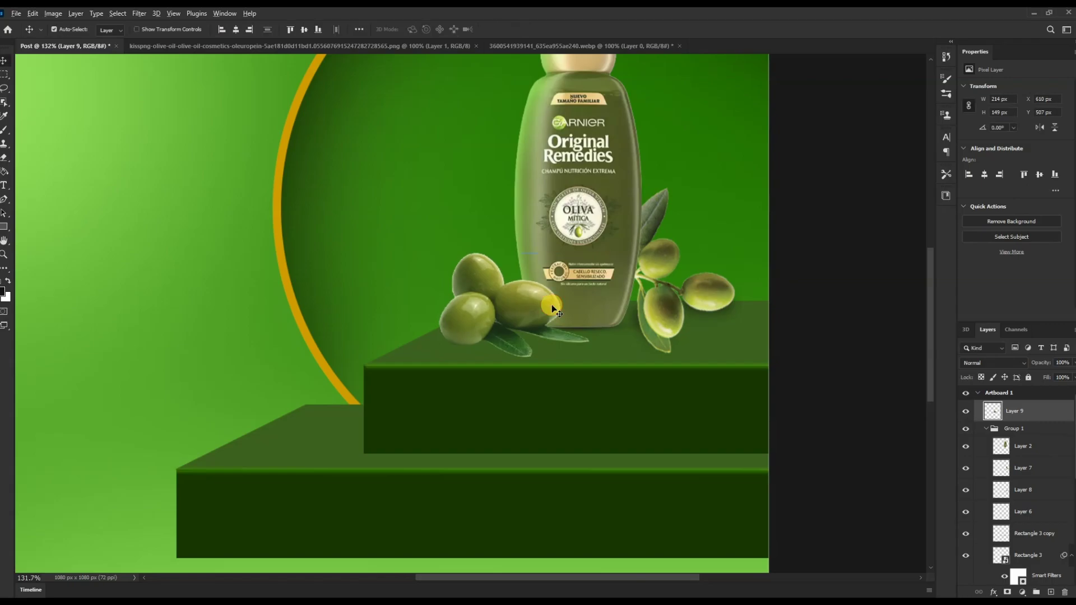
{"action": "scroll", "coordinate": [549, 303], "scroll_direction": "down", "scroll_amount": 3}
{"action": "scroll", "coordinate": [534, 337], "scroll_direction": "up", "scroll_amount": 2}
{"action": "left_click_drag", "start_coordinate": [546, 406], "coordinate": [546, 406]}
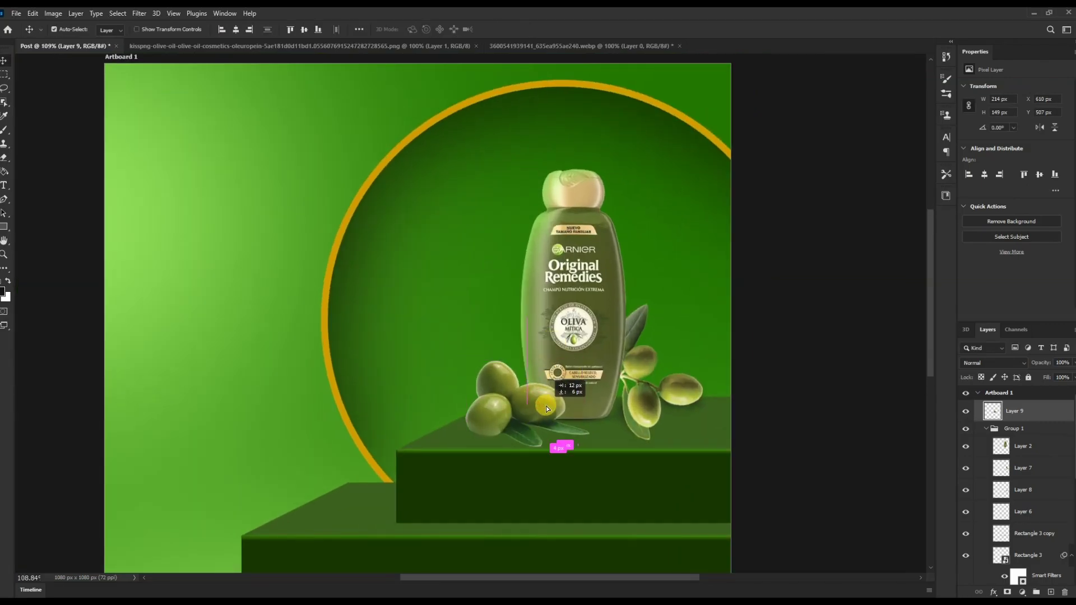
{"action": "key", "text": "ctrl+t"}
{"action": "left_click_drag", "start_coordinate": [528, 360], "coordinate": [528, 372]}
{"action": "key", "text": "Return"}
Brush a 68%-opacity shadow under the olives on a new layer in the bottle group.
{"action": "left_click", "coordinate": [1014, 428]}
{"action": "key", "text": "ctrl+shift+alt+n"}
{"action": "key", "text": "b"}
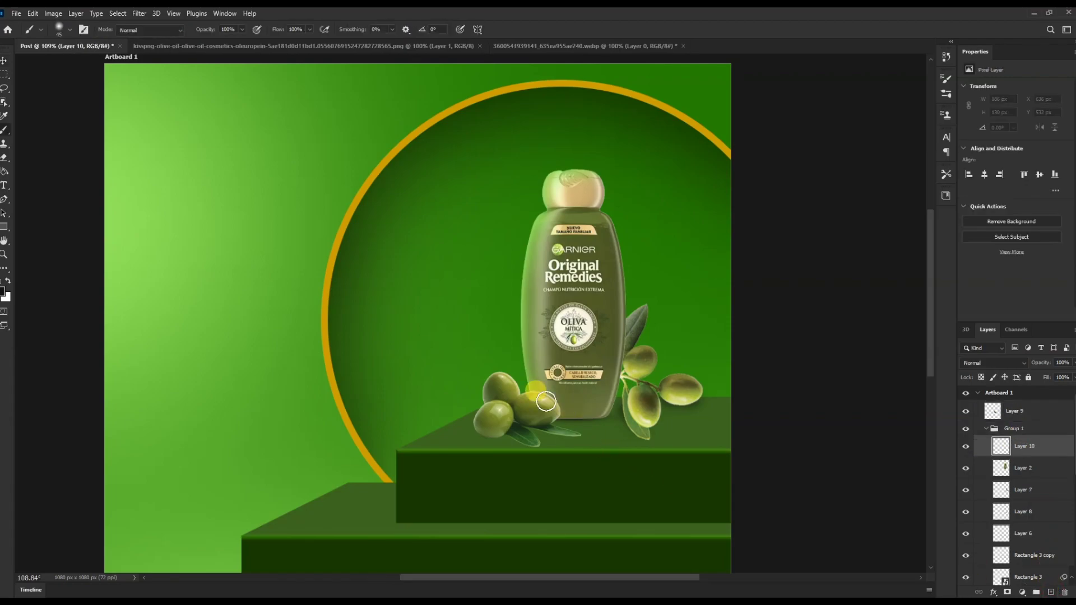
{"action": "left_click_drag", "start_coordinate": [532, 423], "coordinate": [496, 425]}
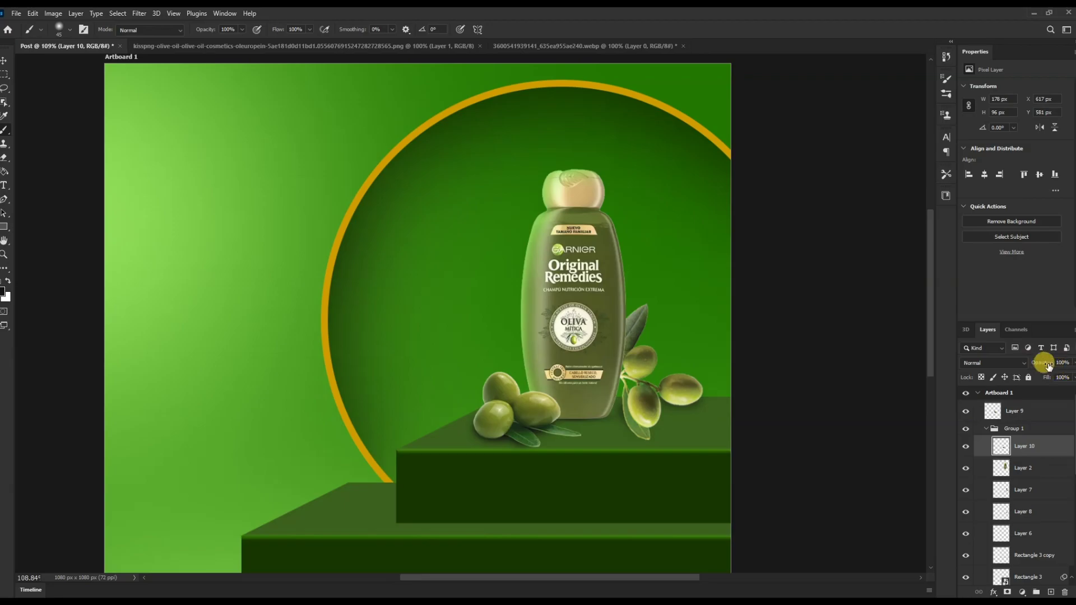
{"action": "key", "text": "ctrl+minus"}
{"action": "key", "text": "ctrl+0"}
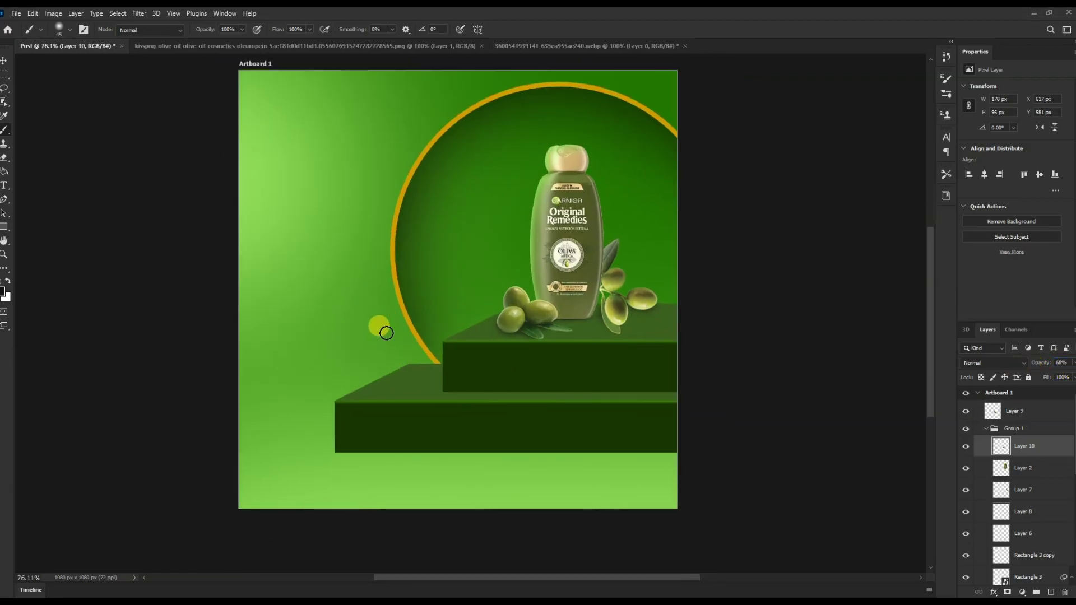
{"action": "key", "text": "v"}
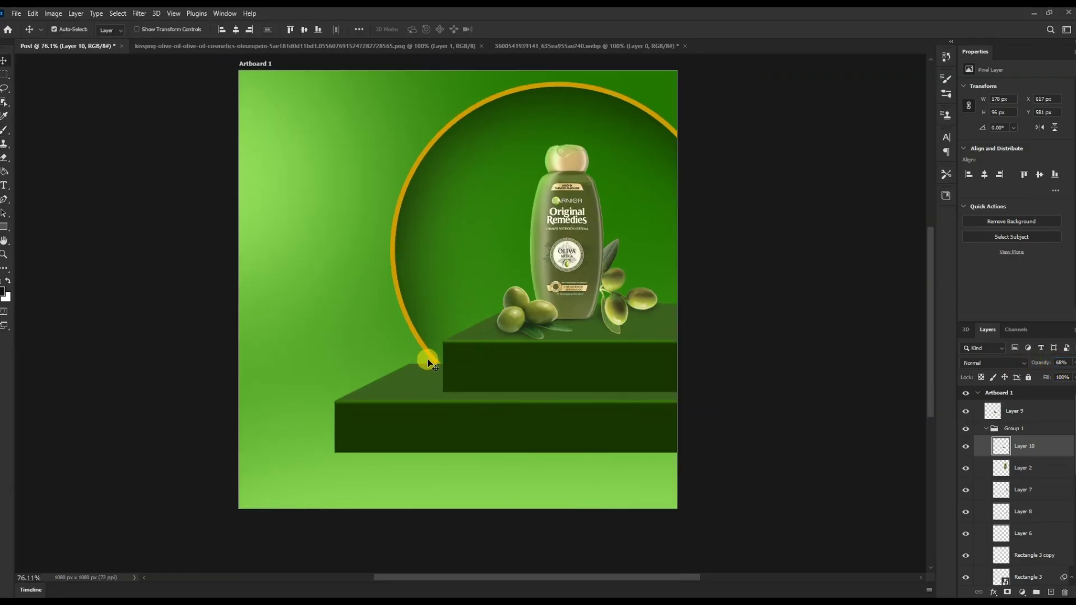
{"action": "left_click", "coordinate": [519, 44]}
{"action": "left_click", "coordinate": [451, 49]}
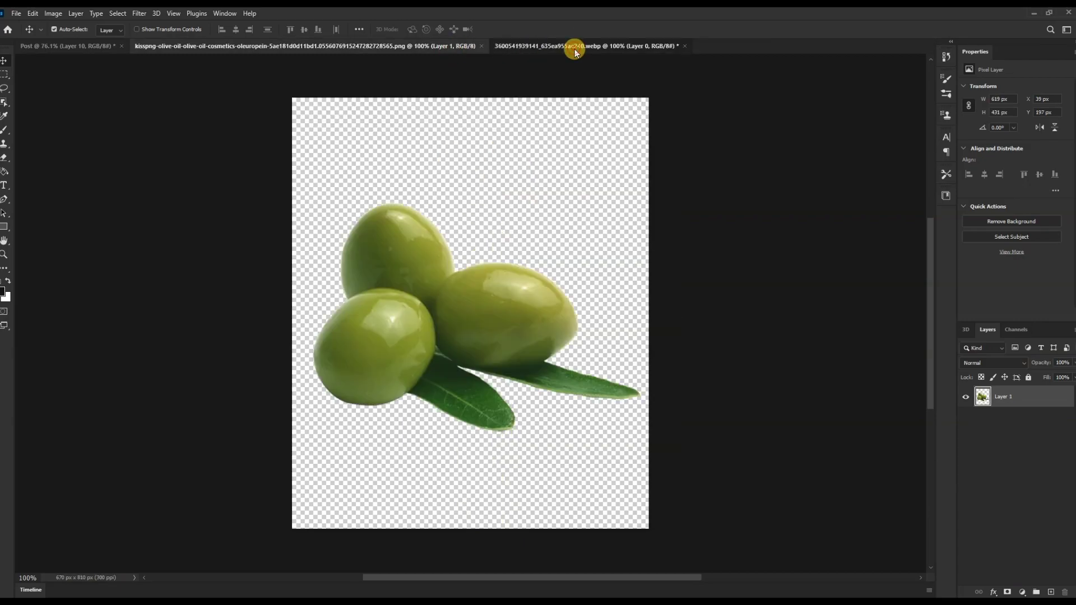
Bring the olive leaf sprig into the poster and close its source image without saving.
{"action": "left_click", "coordinate": [571, 48]}
{"action": "left_click", "coordinate": [89, 45]}
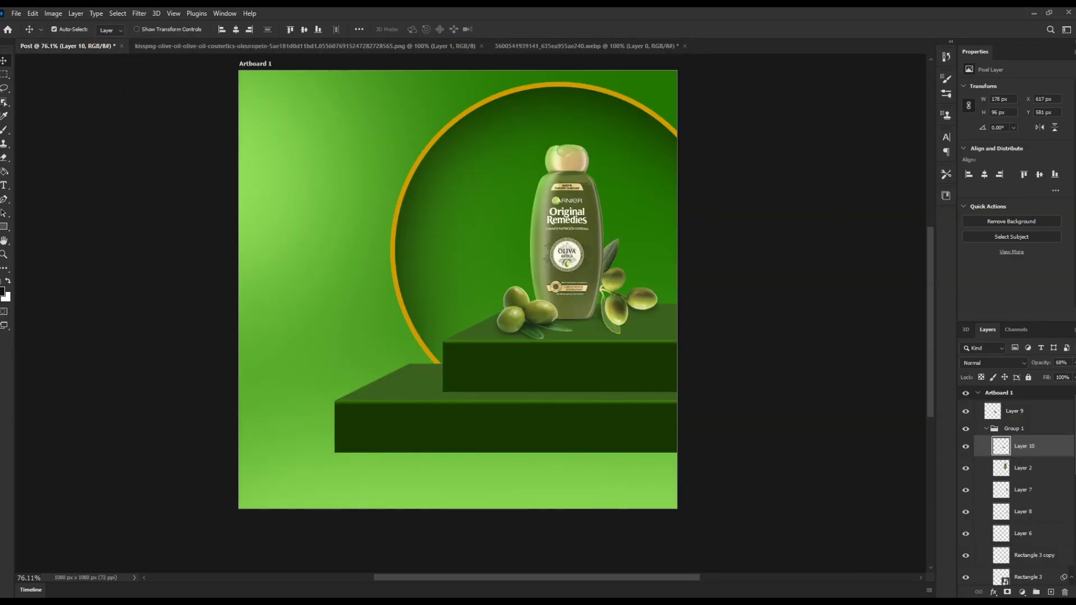
{"action": "left_click", "coordinate": [467, 559]}
{"action": "left_click_drag", "start_coordinate": [739, 322], "coordinate": [355, 202]}
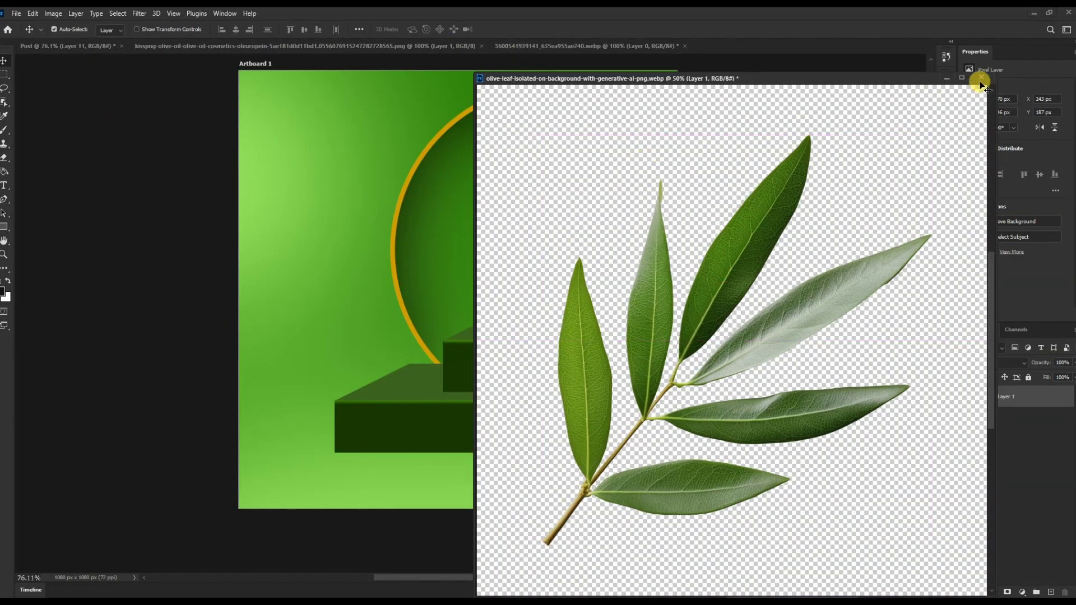
{"action": "left_click", "coordinate": [981, 77]}
{"action": "left_click", "coordinate": [518, 230]}
Scale the leaf sprig to about 31%, rotate it, and set it in the top-left corner.
{"action": "key", "text": "ctrl+t"}
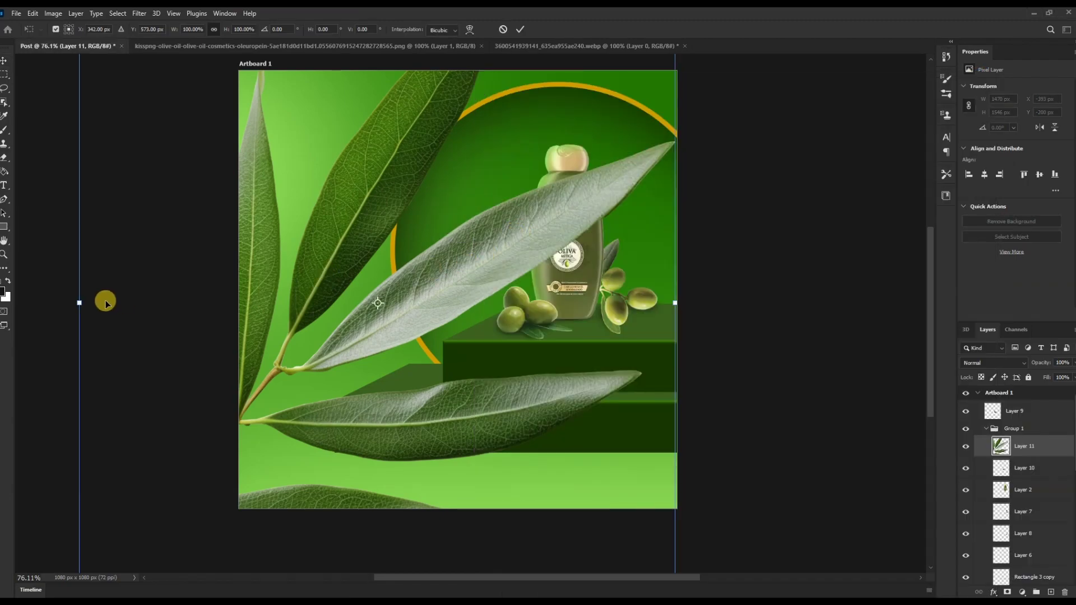
{"action": "left_click_drag", "start_coordinate": [193, 303], "coordinate": [405, 304]}
{"action": "mouse_move", "coordinate": [670, 204]}
{"action": "left_mouse_down"}
{"action": "mouse_move", "coordinate": [537, 246]}
{"action": "mouse_move", "coordinate": [381, 482]}
{"action": "left_mouse_up"}
{"action": "mouse_move", "coordinate": [451, 386]}
{"action": "left_mouse_down"}
{"action": "mouse_move", "coordinate": [385, 239]}
{"action": "mouse_move", "coordinate": [422, 244]}
{"action": "left_mouse_up"}
{"action": "left_click_drag", "start_coordinate": [560, 247], "coordinate": [443, 217]}
{"action": "left_click_drag", "start_coordinate": [362, 134], "coordinate": [392, 112]}
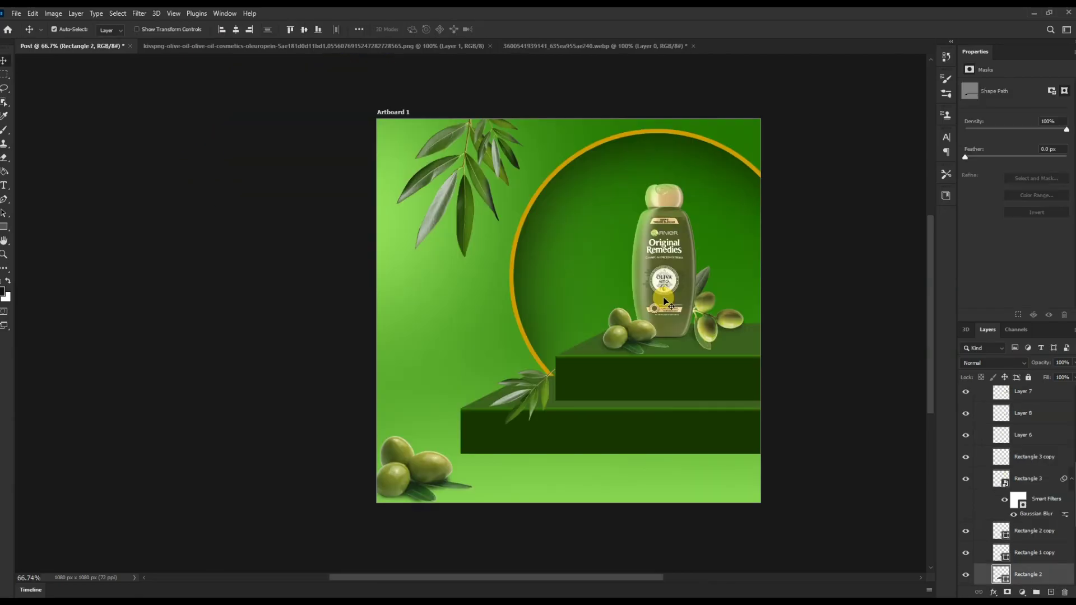
{"action": "left_click", "coordinate": [478, 180]}
Duplicate the sprig into rotated copies at the bottom-right and along the lower step.
{"action": "mouse_move", "coordinate": [480, 188]}
{"action": "left_mouse_down"}
{"action": "mouse_move", "coordinate": [546, 328]}
{"action": "mouse_move", "coordinate": [627, 411]}
{"action": "left_mouse_up"}
{"action": "key", "text": "ctrl+t"}
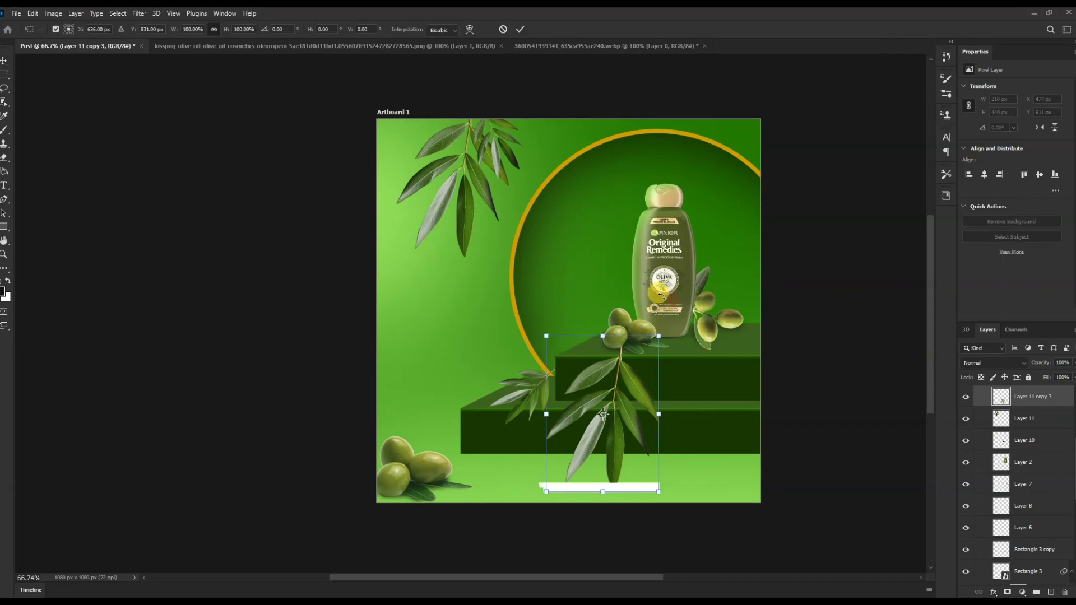
{"action": "mouse_move", "coordinate": [615, 473]}
{"action": "left_mouse_down"}
{"action": "mouse_move", "coordinate": [613, 456]}
{"action": "mouse_move", "coordinate": [740, 508]}
{"action": "left_mouse_up"}
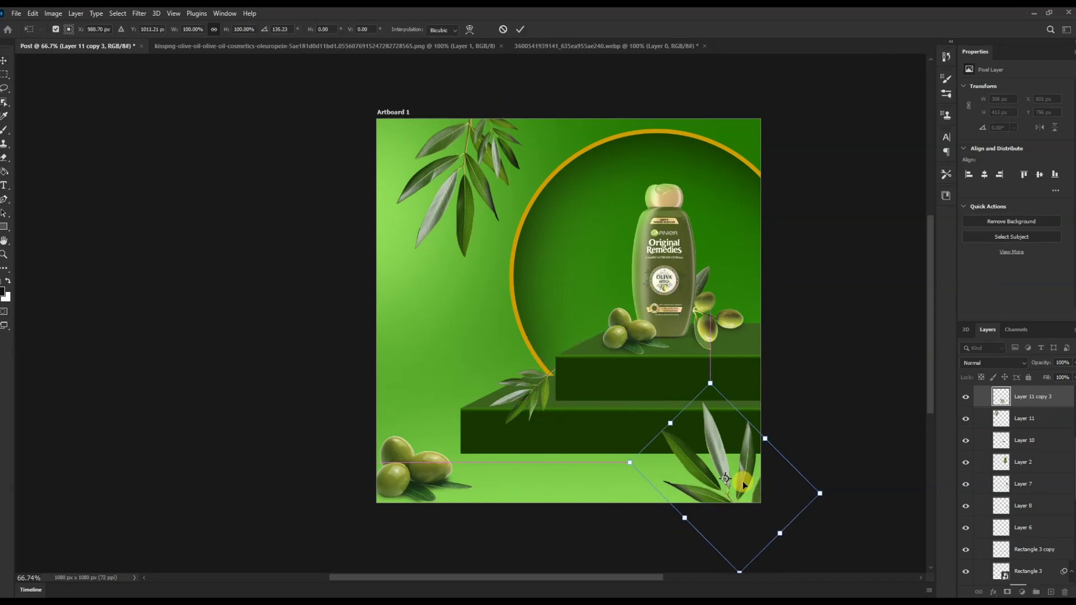
{"action": "key", "text": "Return"}
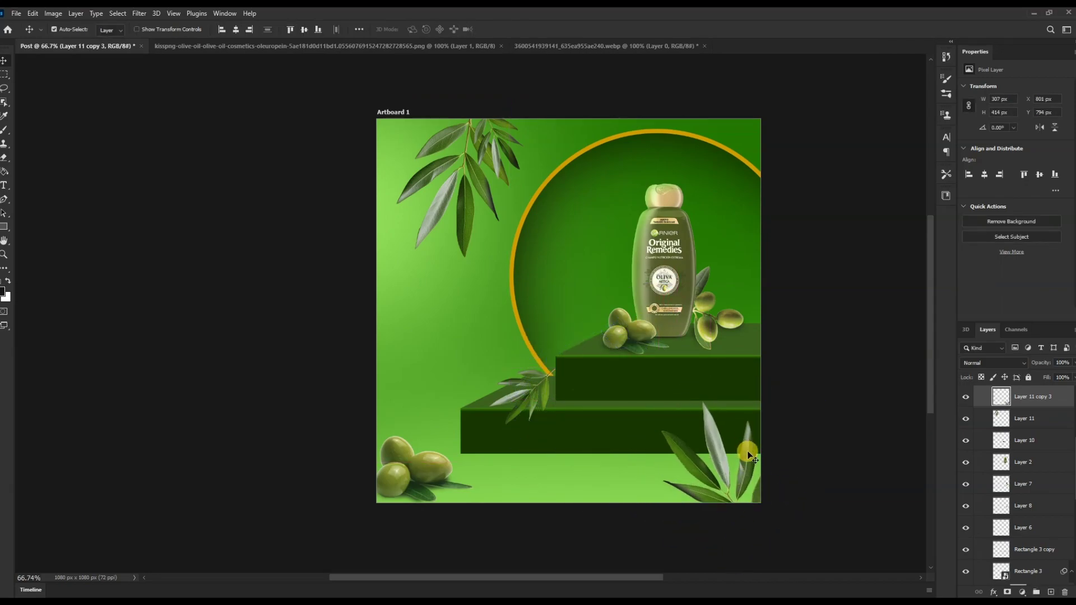
{"action": "left_click_drag", "start_coordinate": [747, 452], "coordinate": [693, 486]}
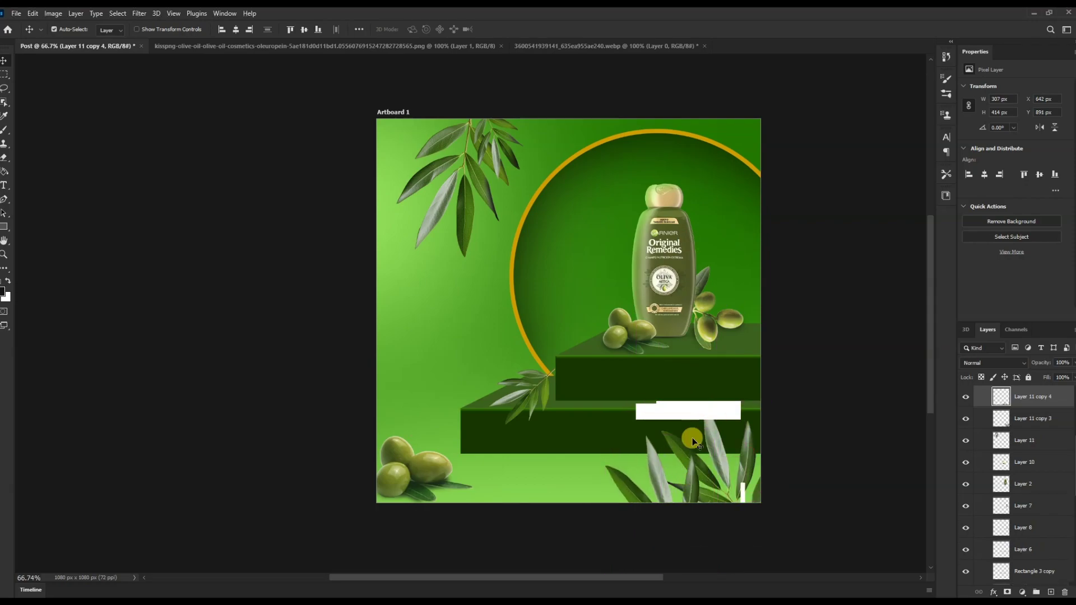
{"action": "left_click_drag", "start_coordinate": [692, 443], "coordinate": [677, 442]}
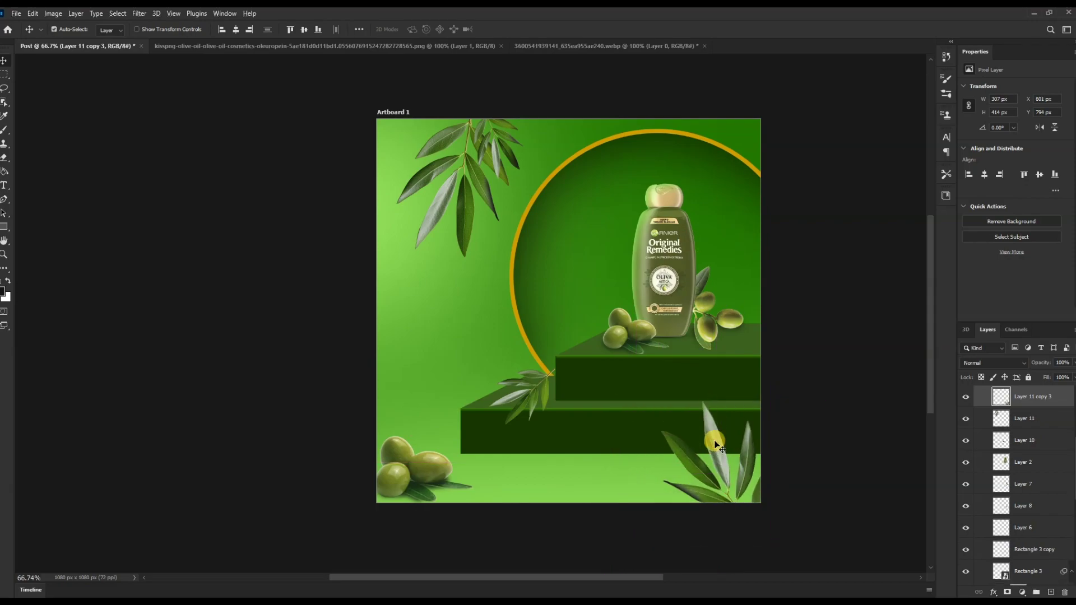
{"action": "scroll", "coordinate": [677, 442], "scroll_direction": "down", "scroll_amount": 2}
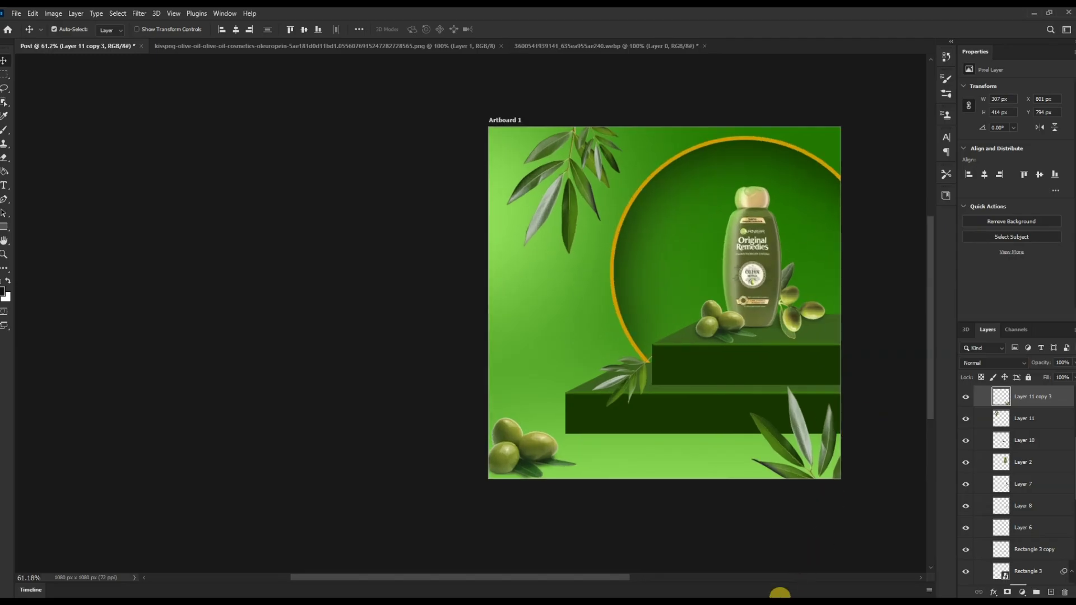